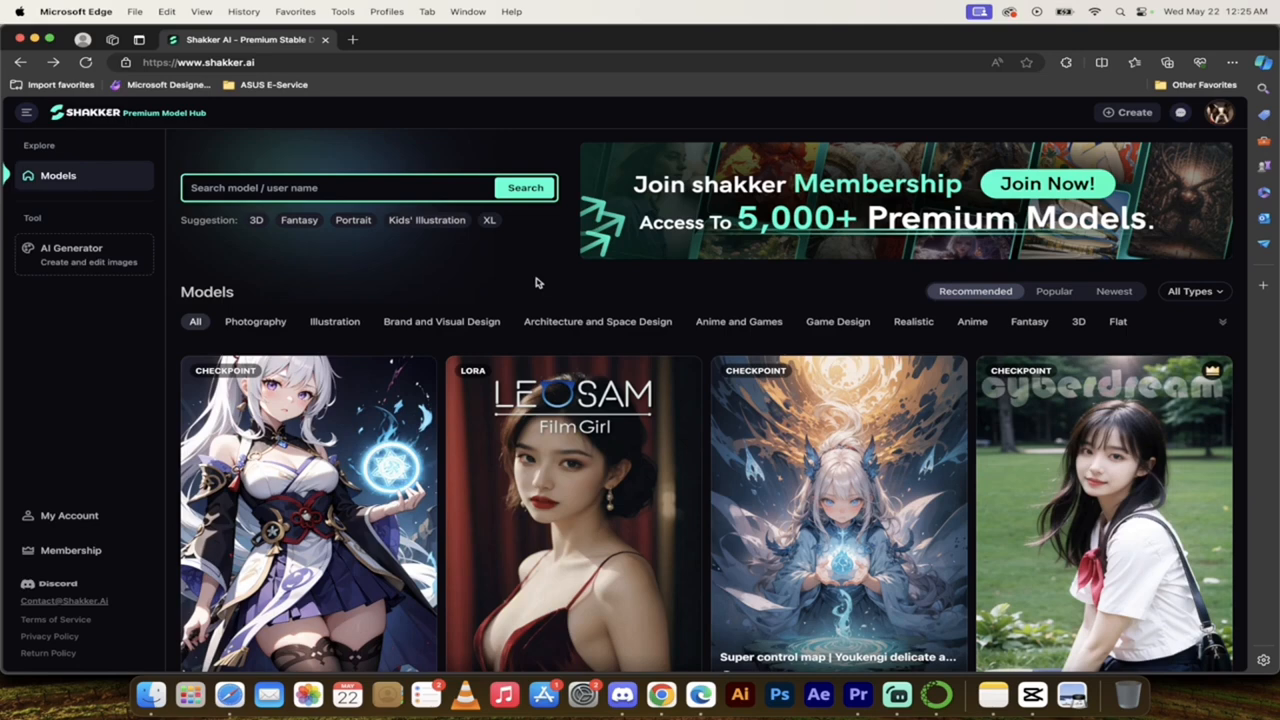
Step: Review the free, Basic and Advanced plans on the Shakker membership page, and close that page
left_click(90, 551)
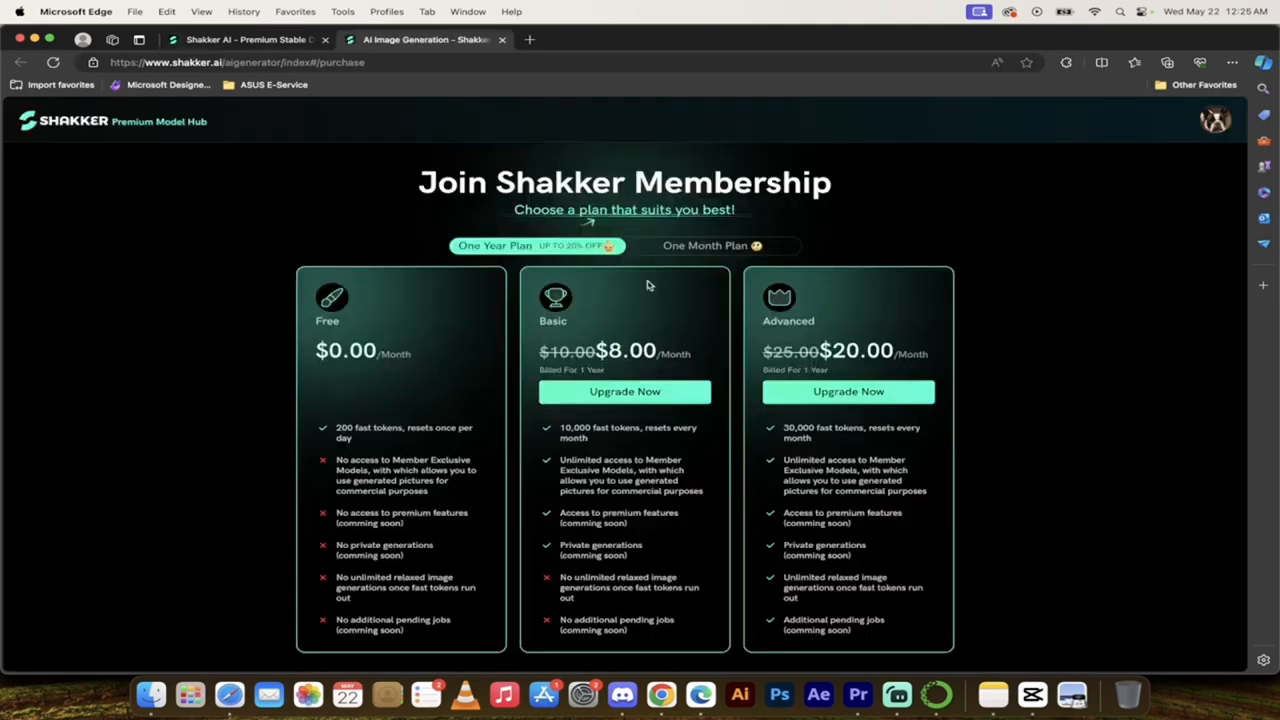
scroll(728, 337, "down", 1)
scroll(865, 455, "down", 1)
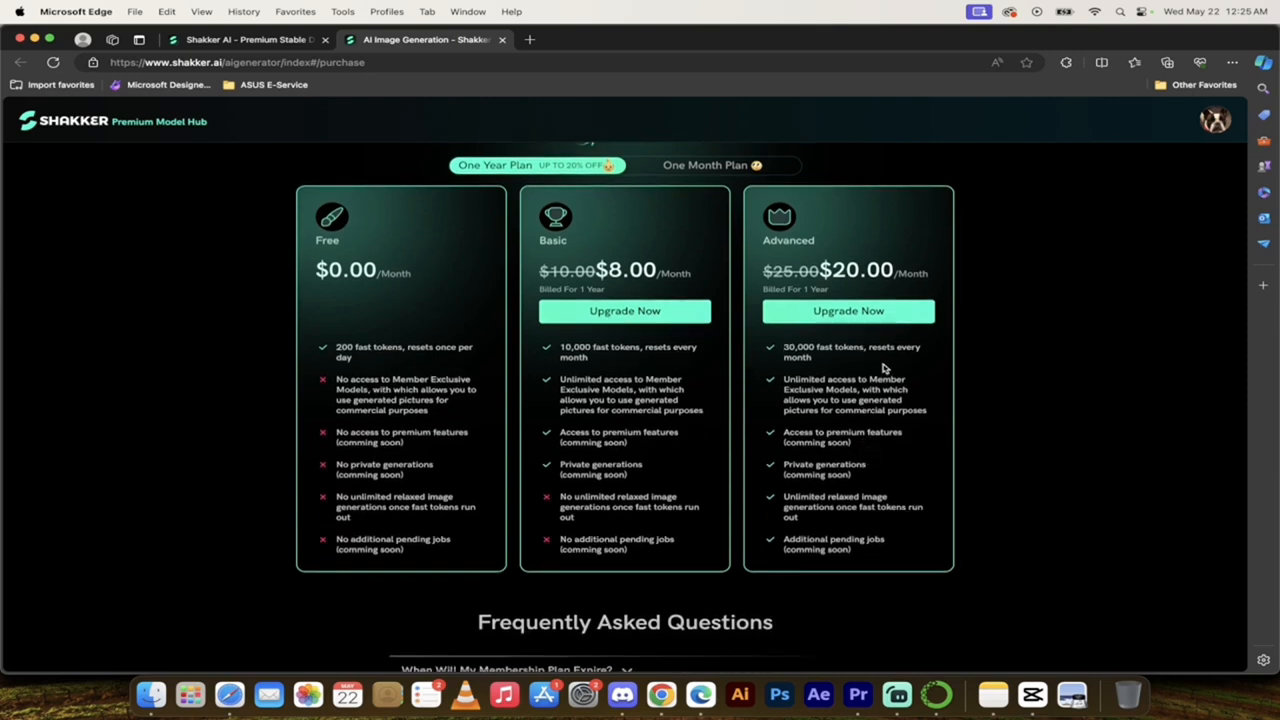
scroll(1040, 389, "up", 1)
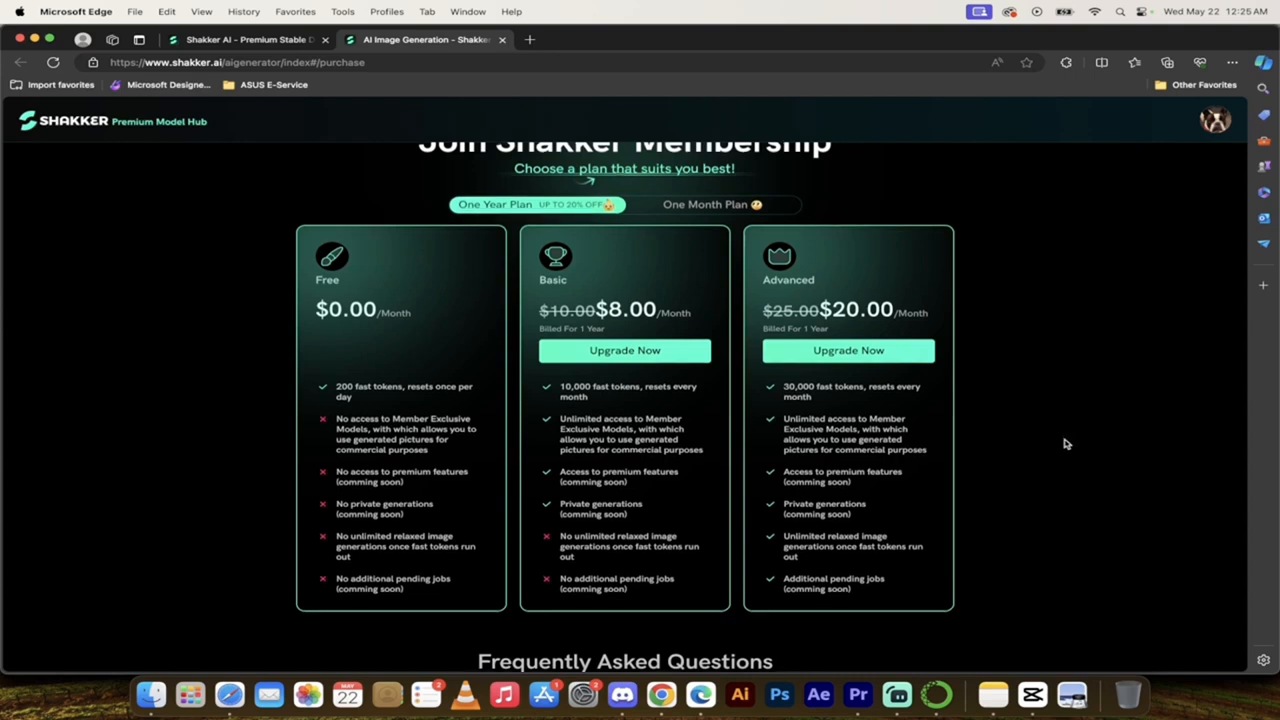
scroll(786, 517, "up", 1)
scroll(786, 512, "down", 3)
scroll(786, 513, "up", 1)
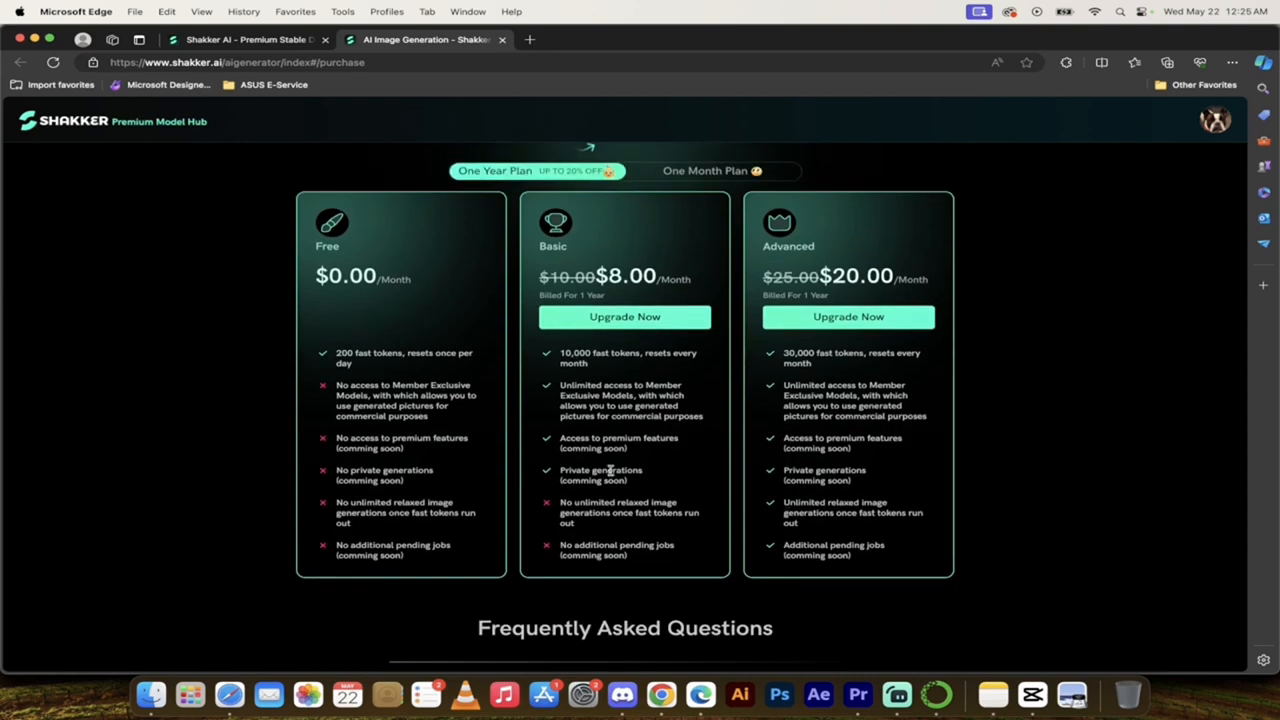
scroll(576, 413, "up", 2)
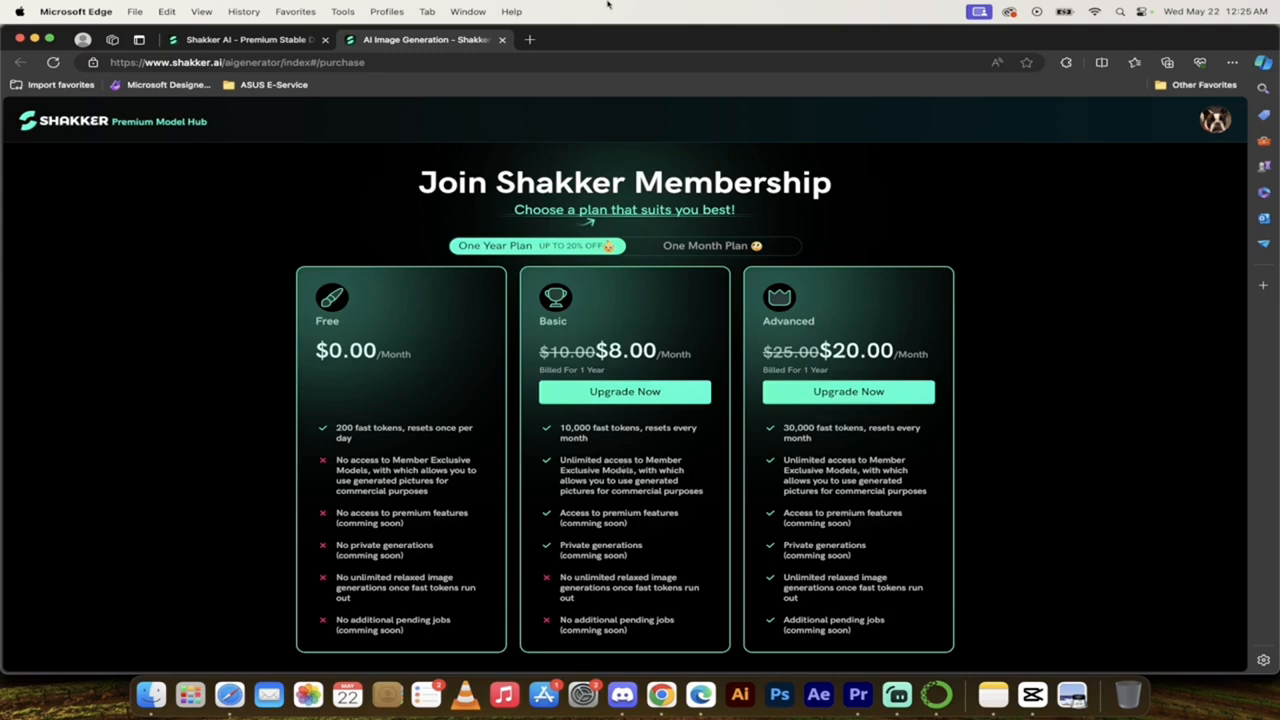
left_click(502, 39)
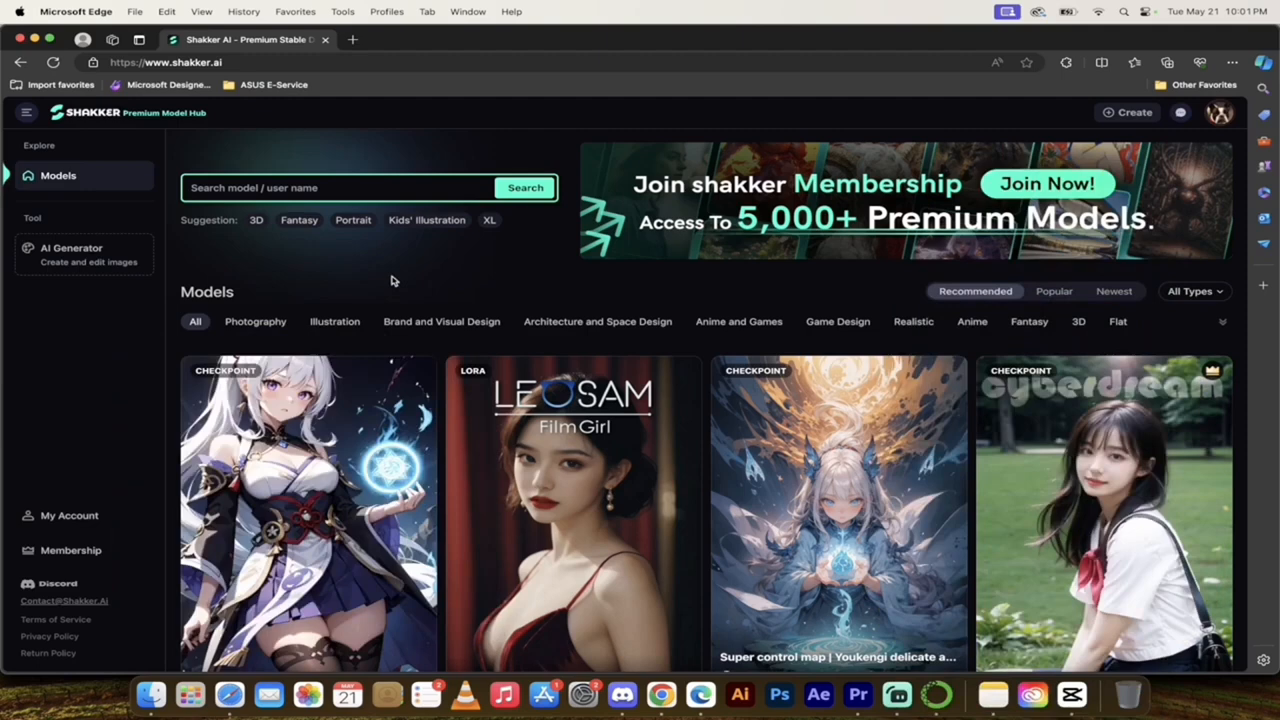
Step: Browse the gallery of recommended models on the Shakker home page
scroll(405, 270, "down", 1)
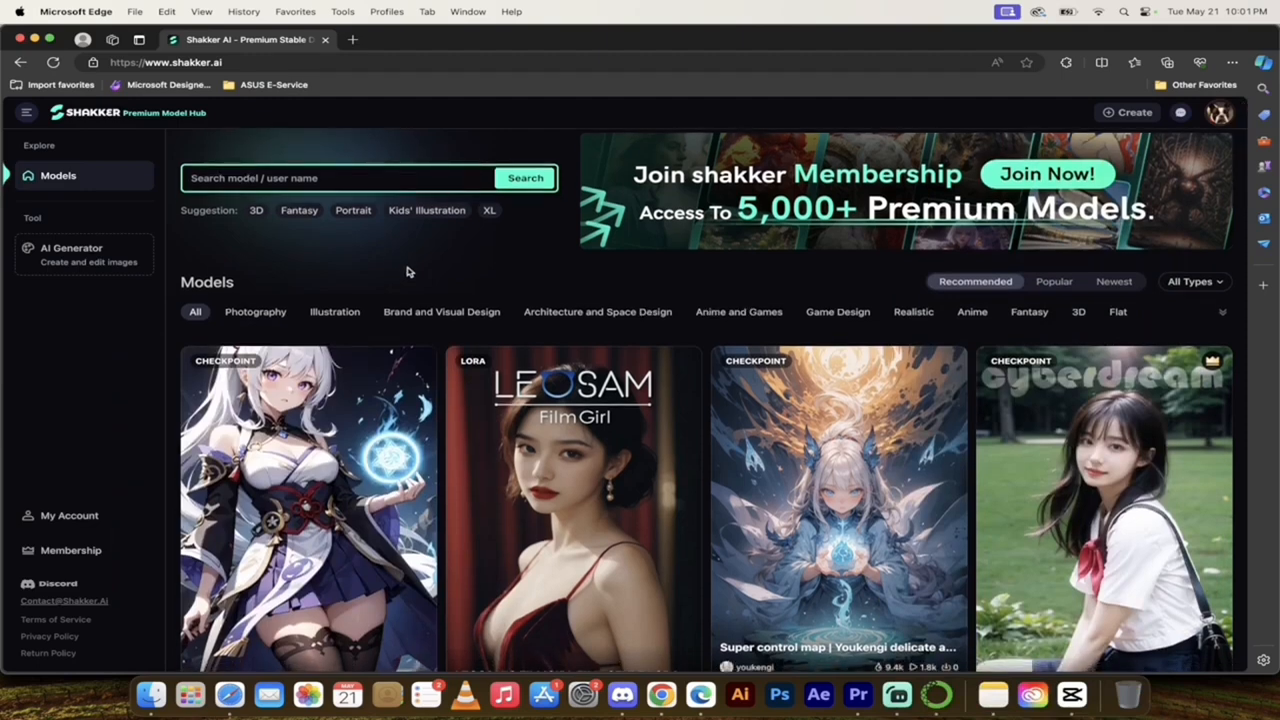
scroll(451, 260, "down", 2)
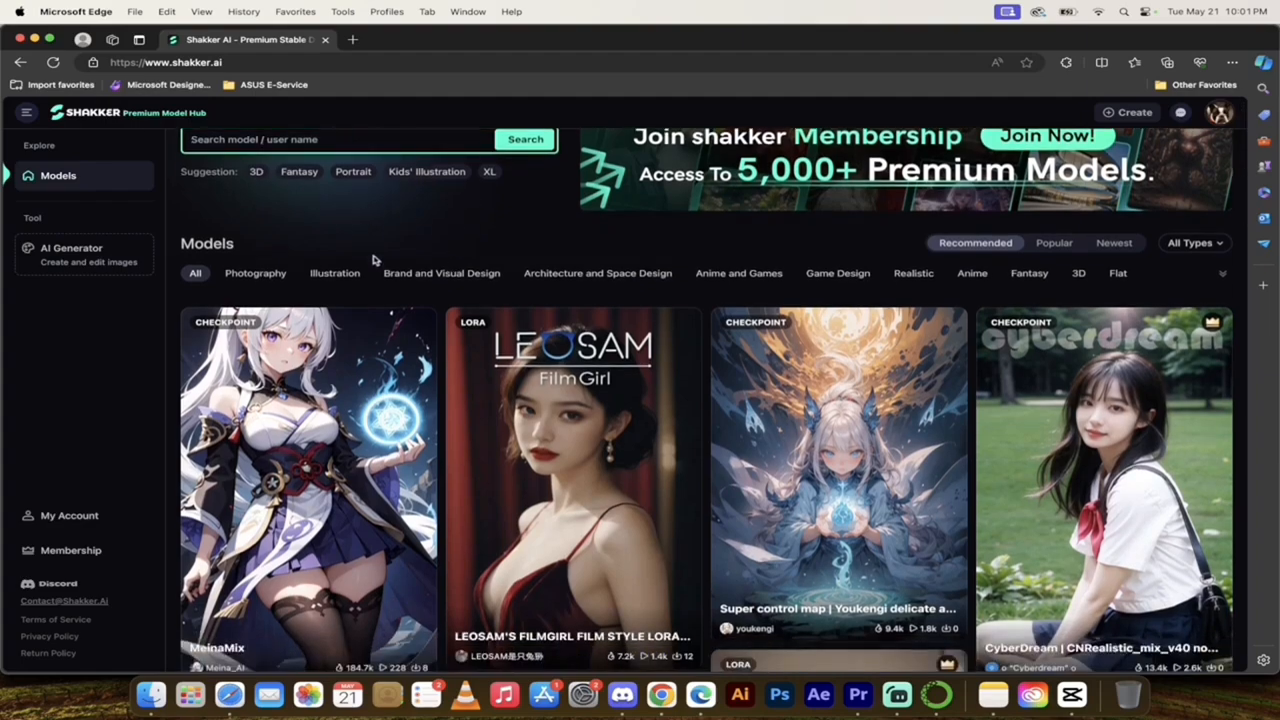
scroll(399, 279, "down", 10)
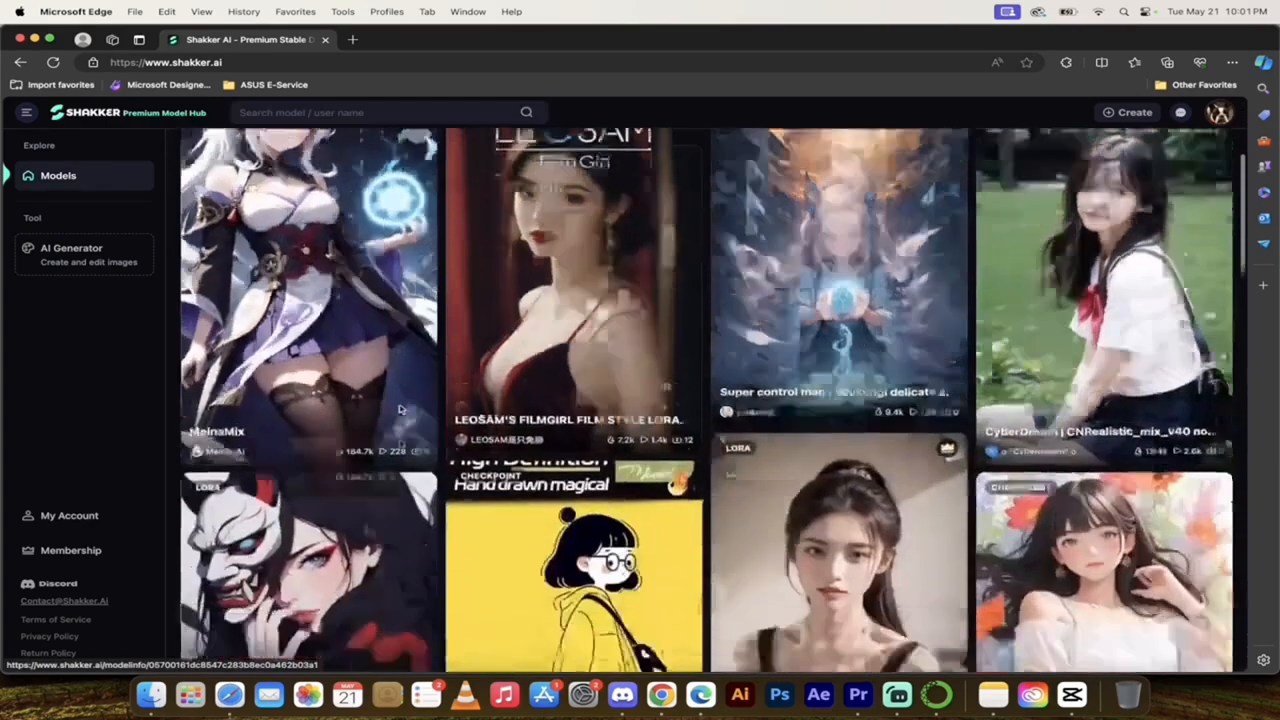
scroll(400, 408, "down", 15)
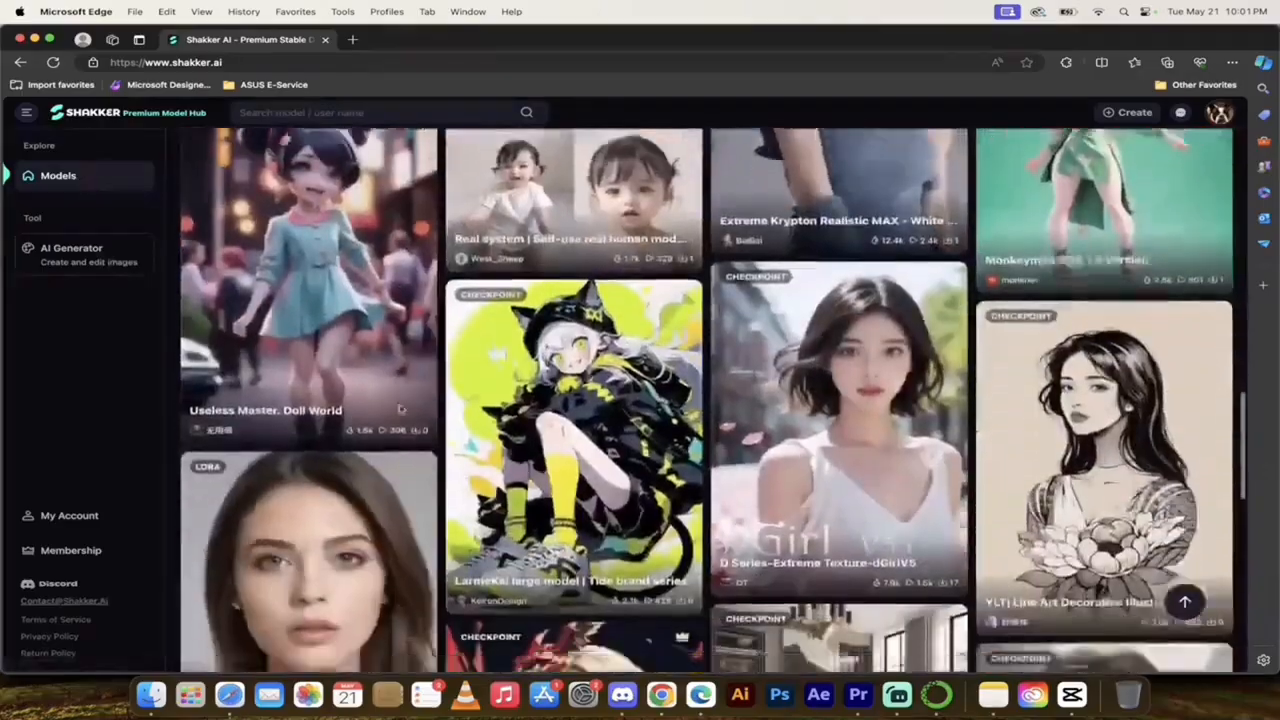
scroll(400, 408, "down", 15)
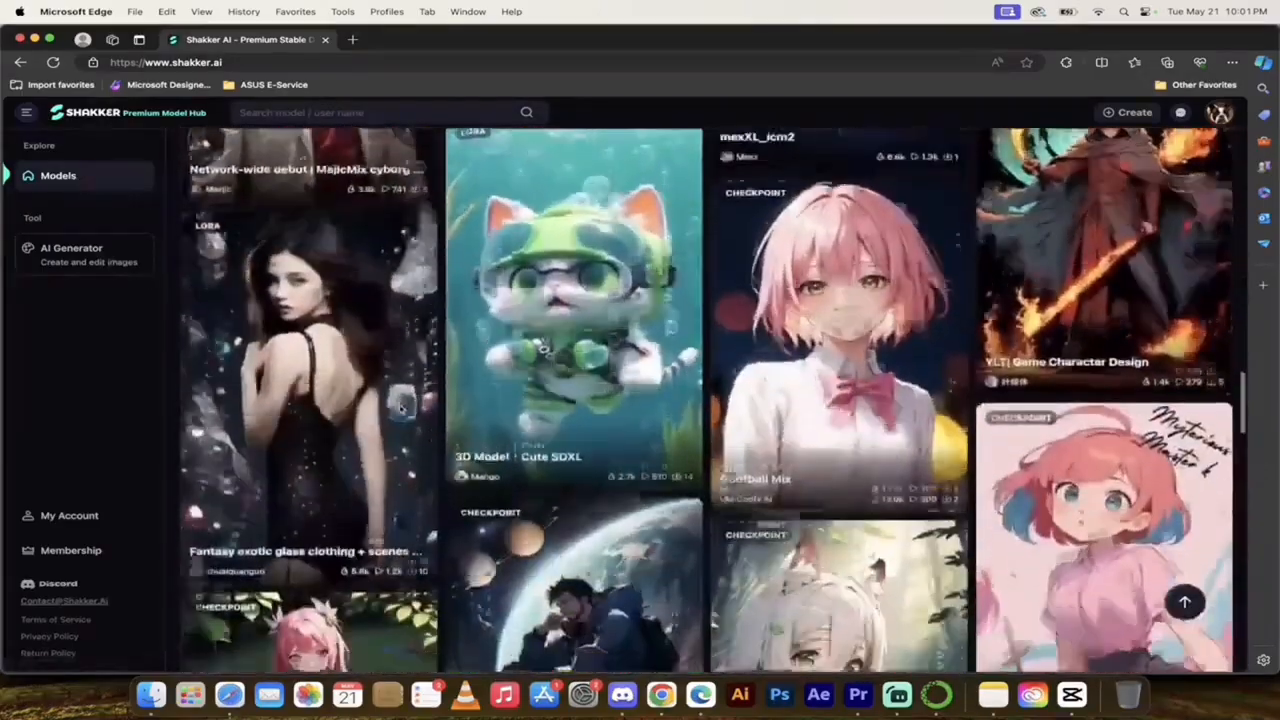
scroll(660, 400, "down", 15)
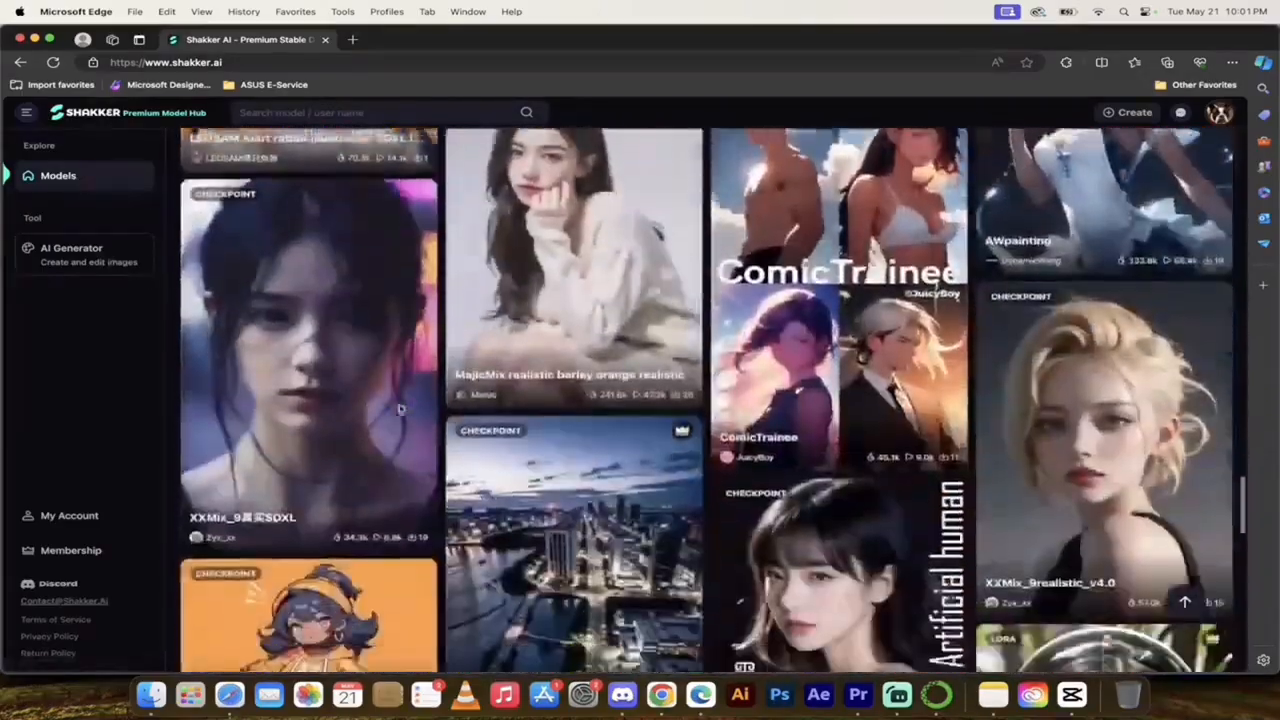
scroll(660, 400, "down", 15)
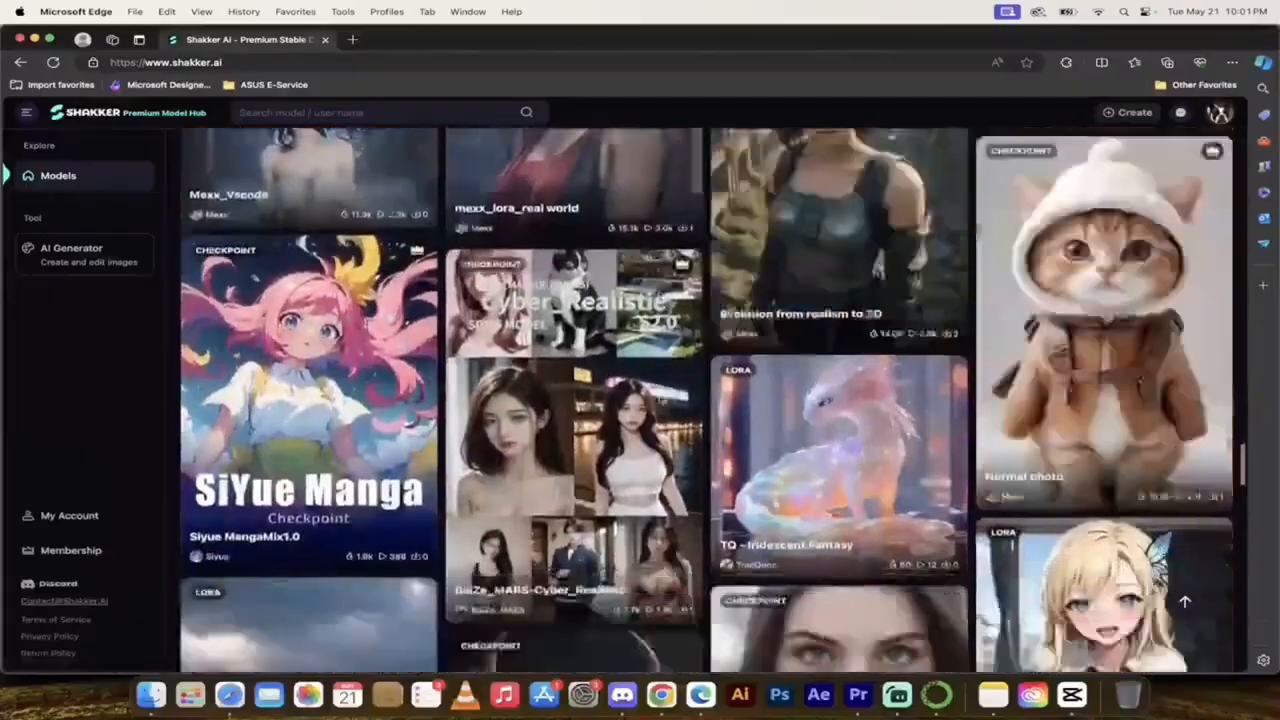
scroll(660, 400, "down", 10)
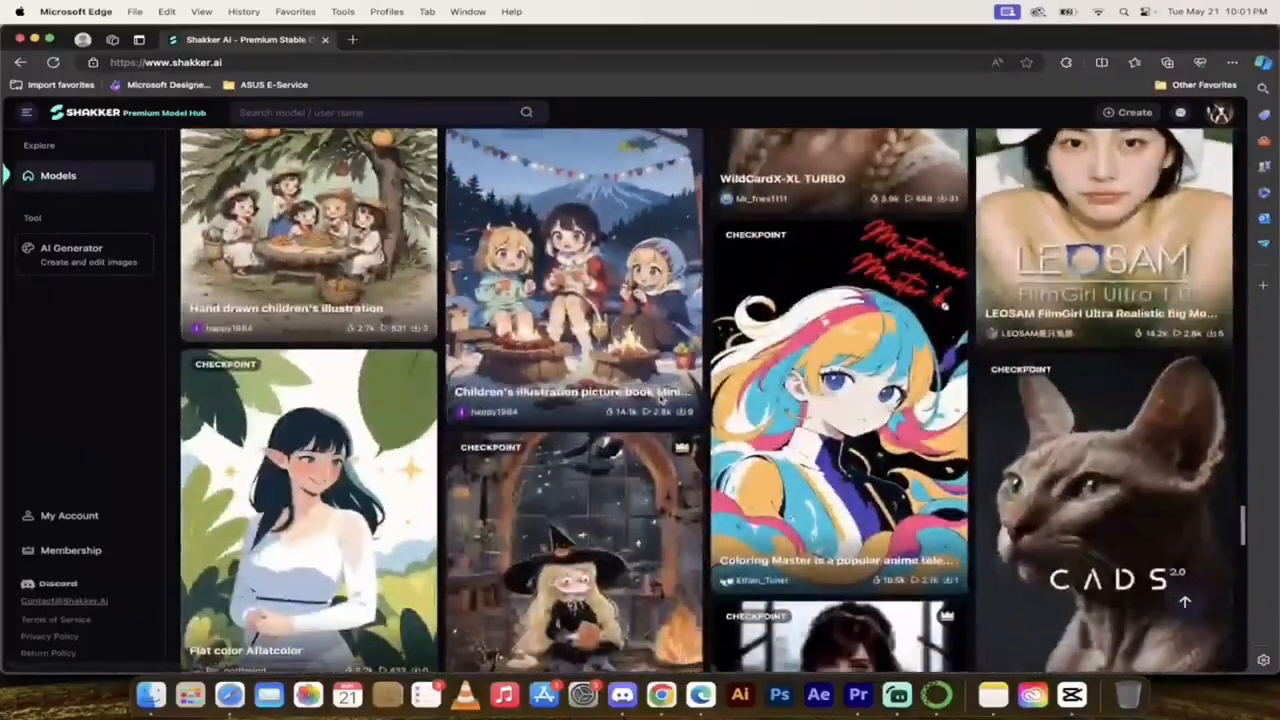
scroll(658, 398, "up", 20)
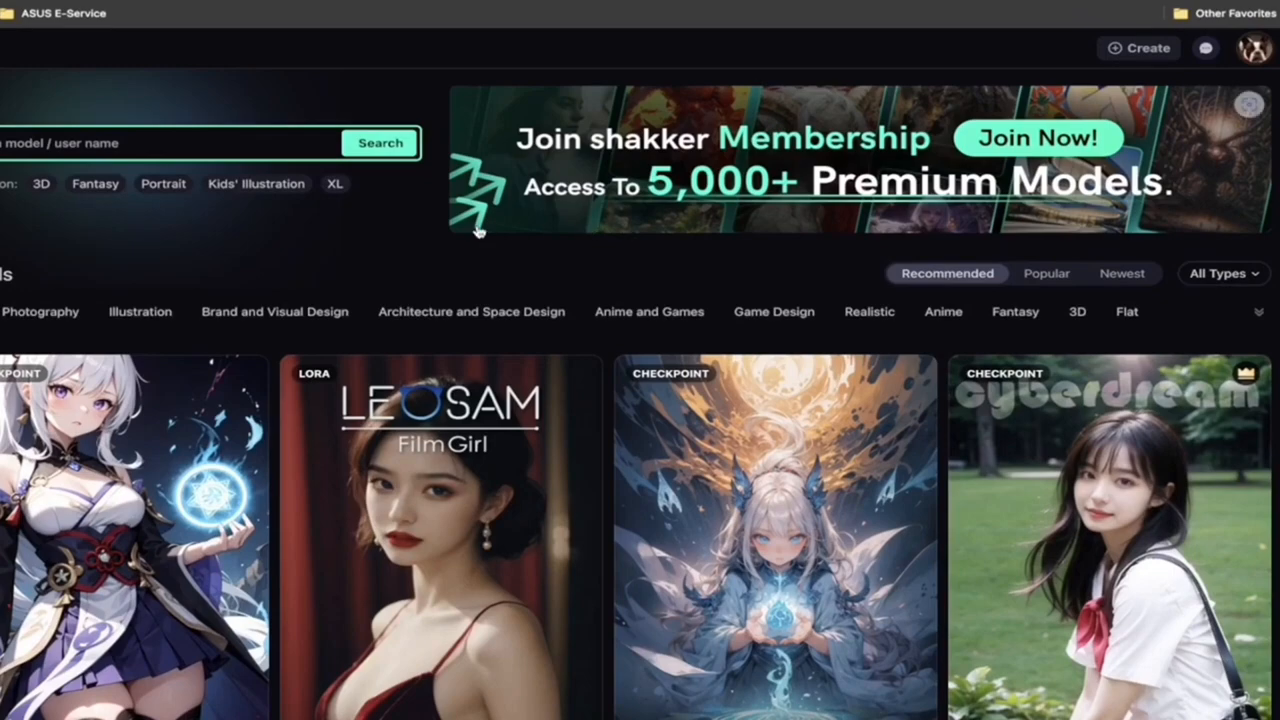
scroll(243, 214, "down", 2)
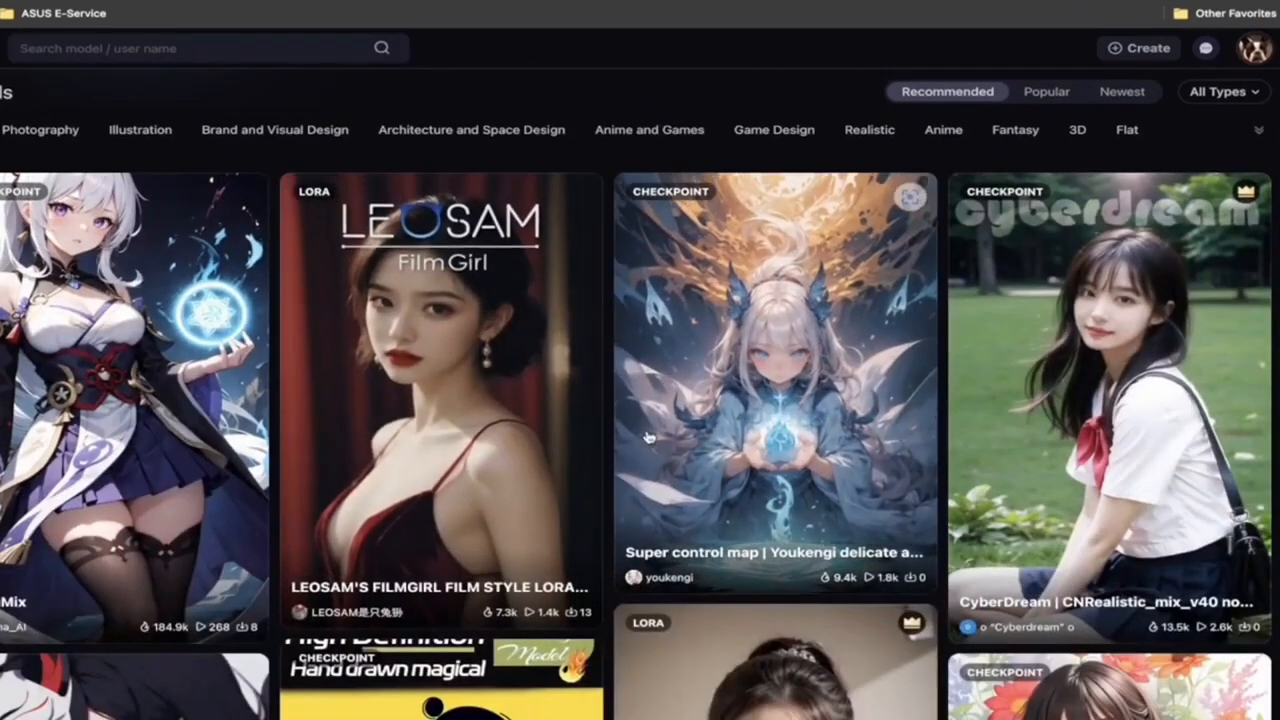
Step: Sort the model gallery by Popular and look through the models at the beginning of the list
scroll(643, 434, "up", 2)
left_click(1046, 274)
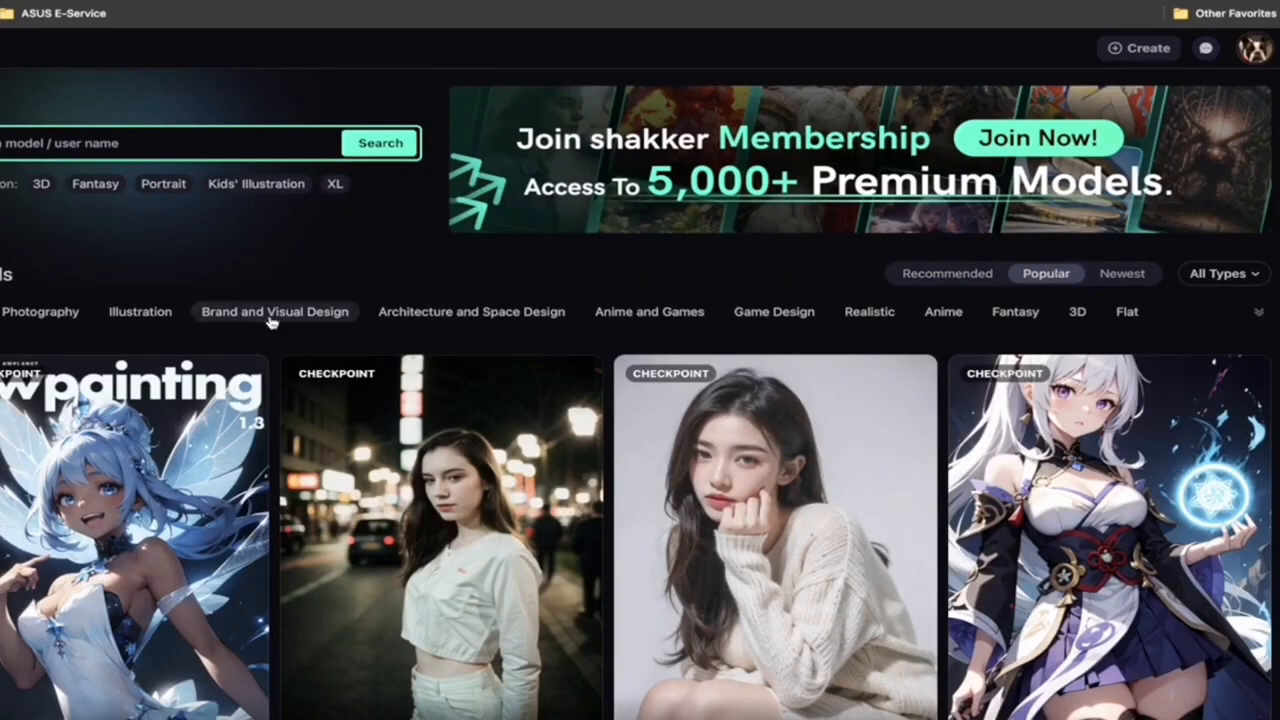
scroll(271, 314, "down", 3)
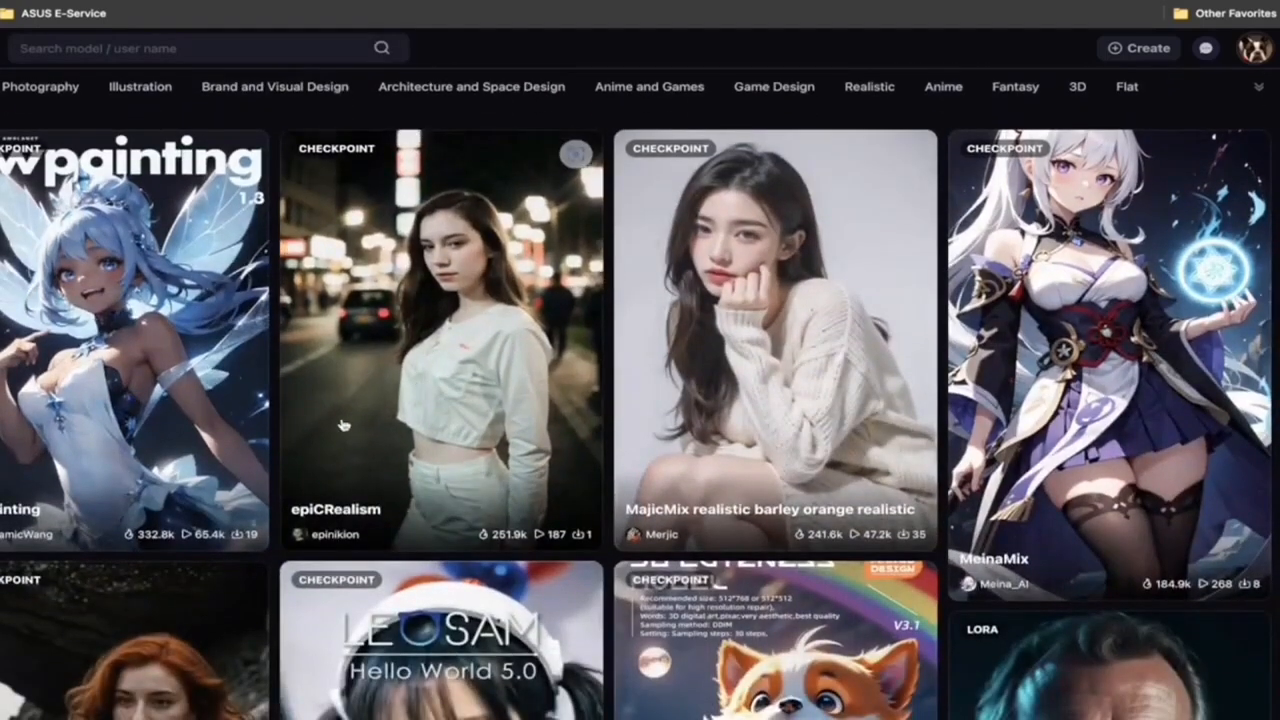
scroll(420, 387, "up", 1)
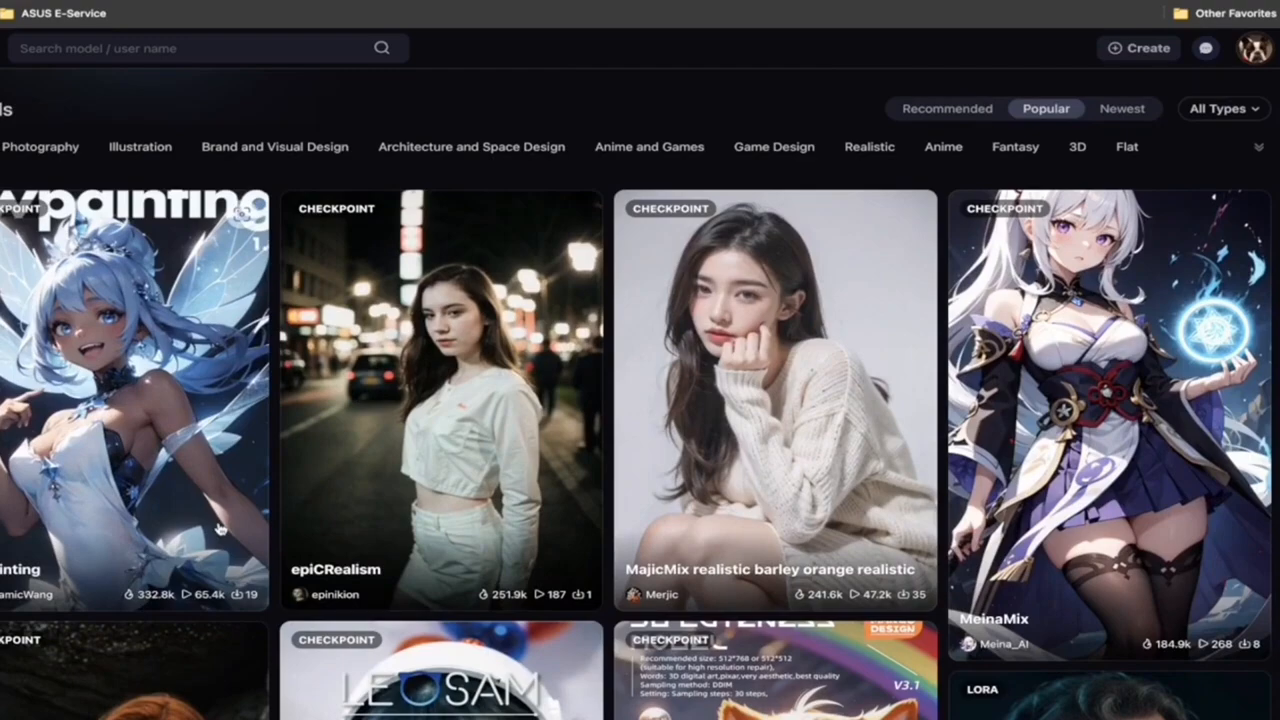
scroll(277, 519, "up", 2)
scroll(728, 510, "down", 3)
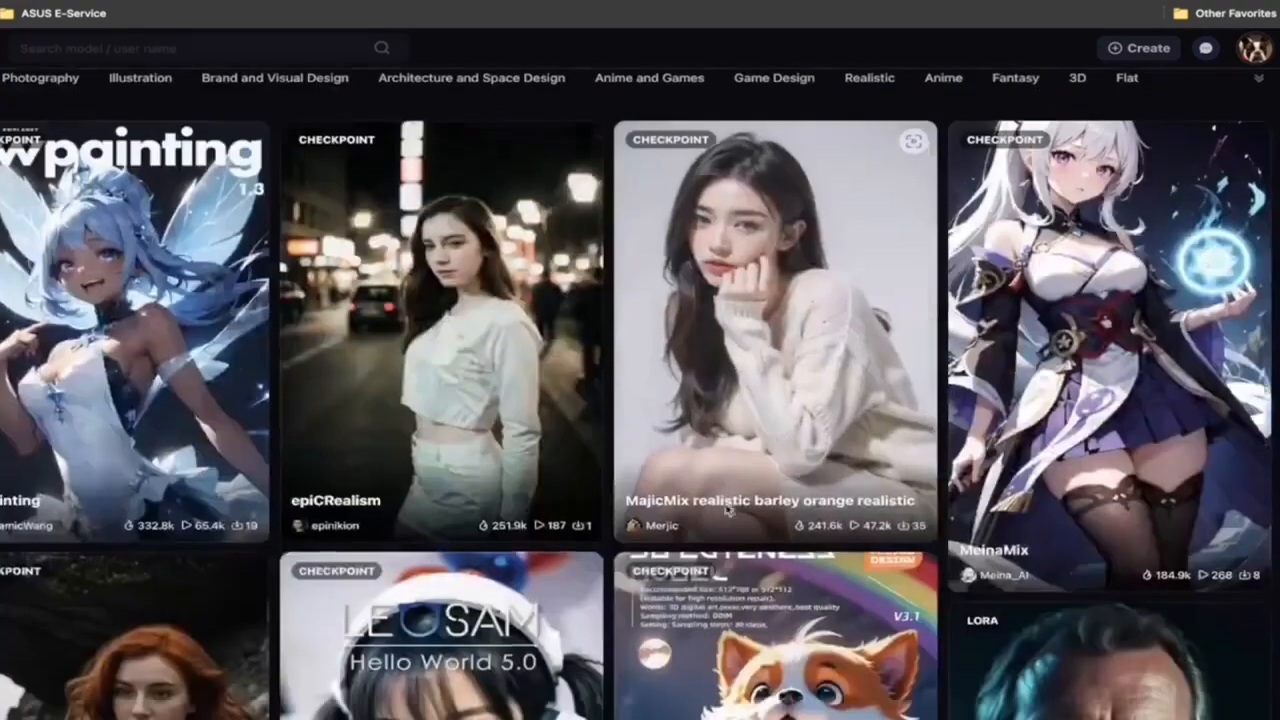
scroll(728, 510, "down", 2)
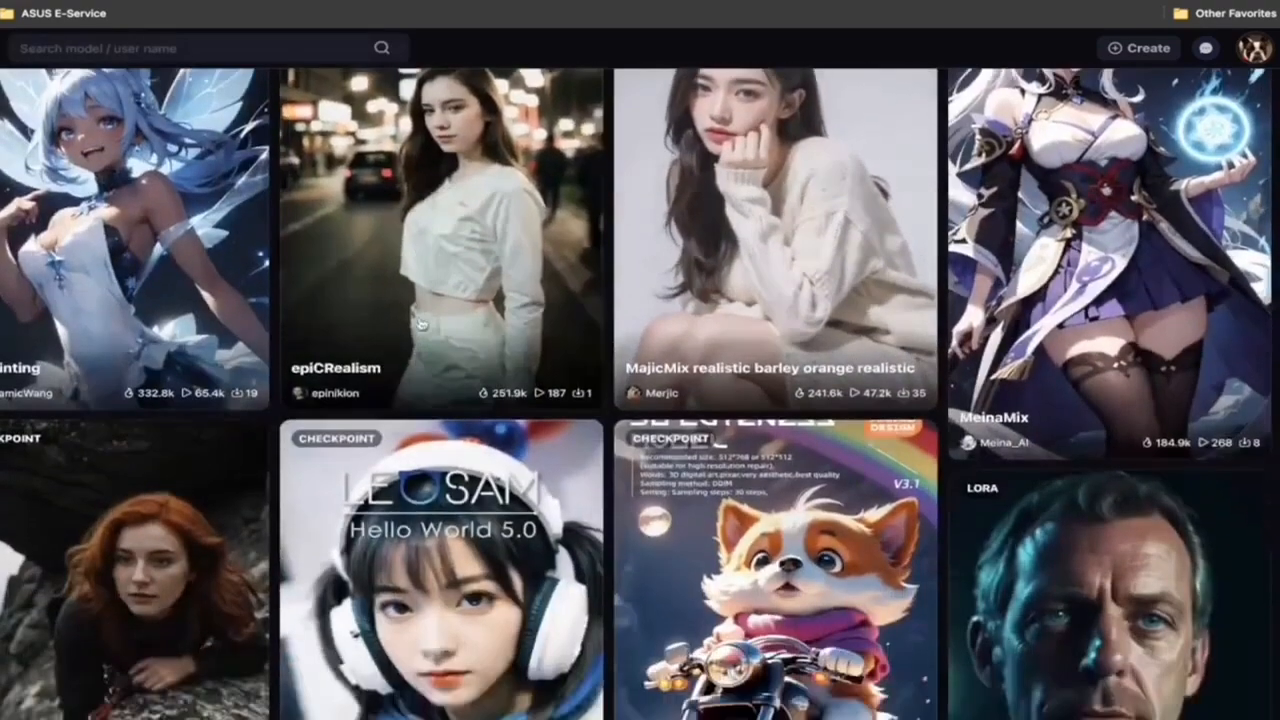
scroll(419, 323, "down", 2)
scroll(419, 323, "up", 5)
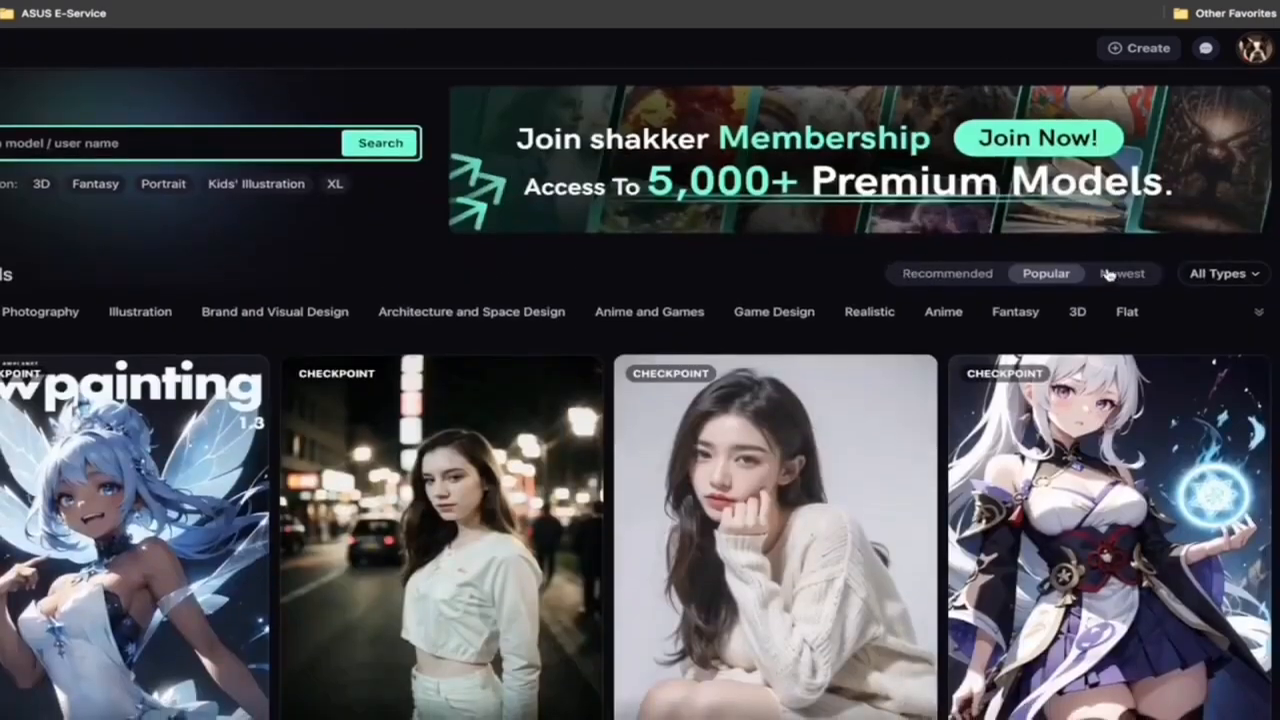
Step: Sort the model gallery by Newest and look through the recently added models
left_click(1122, 278)
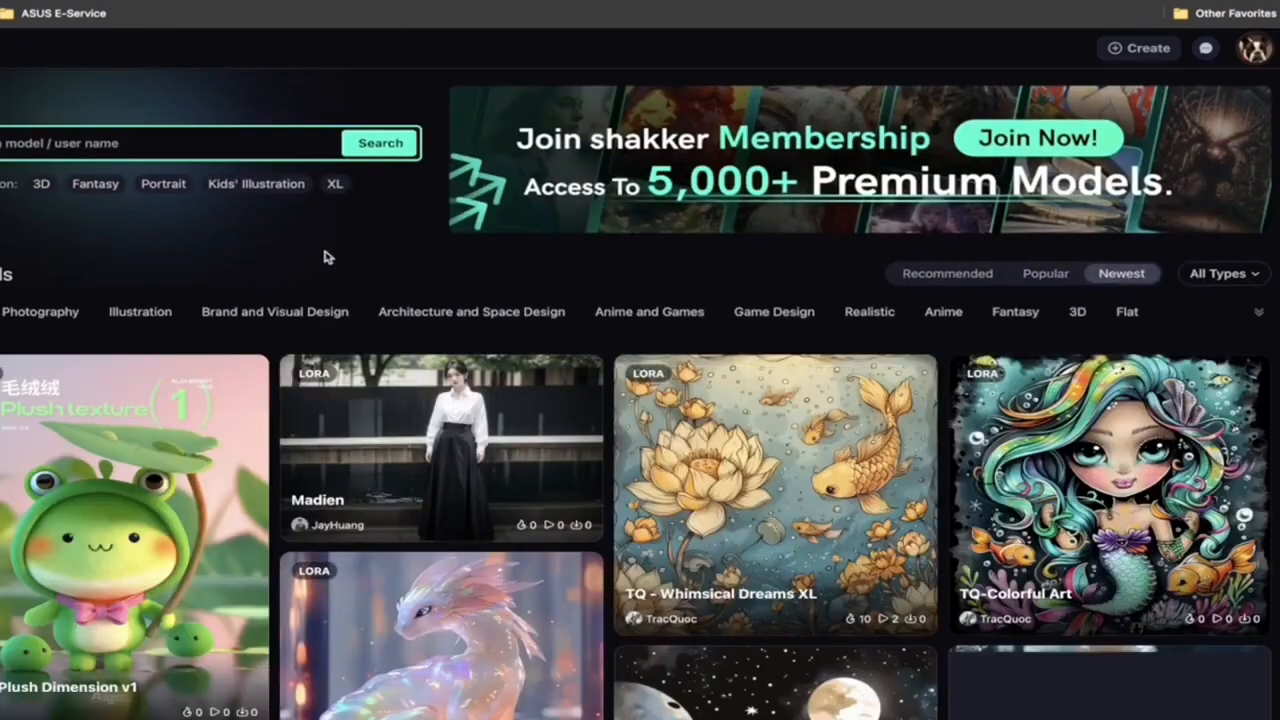
scroll(763, 478, "down", 2)
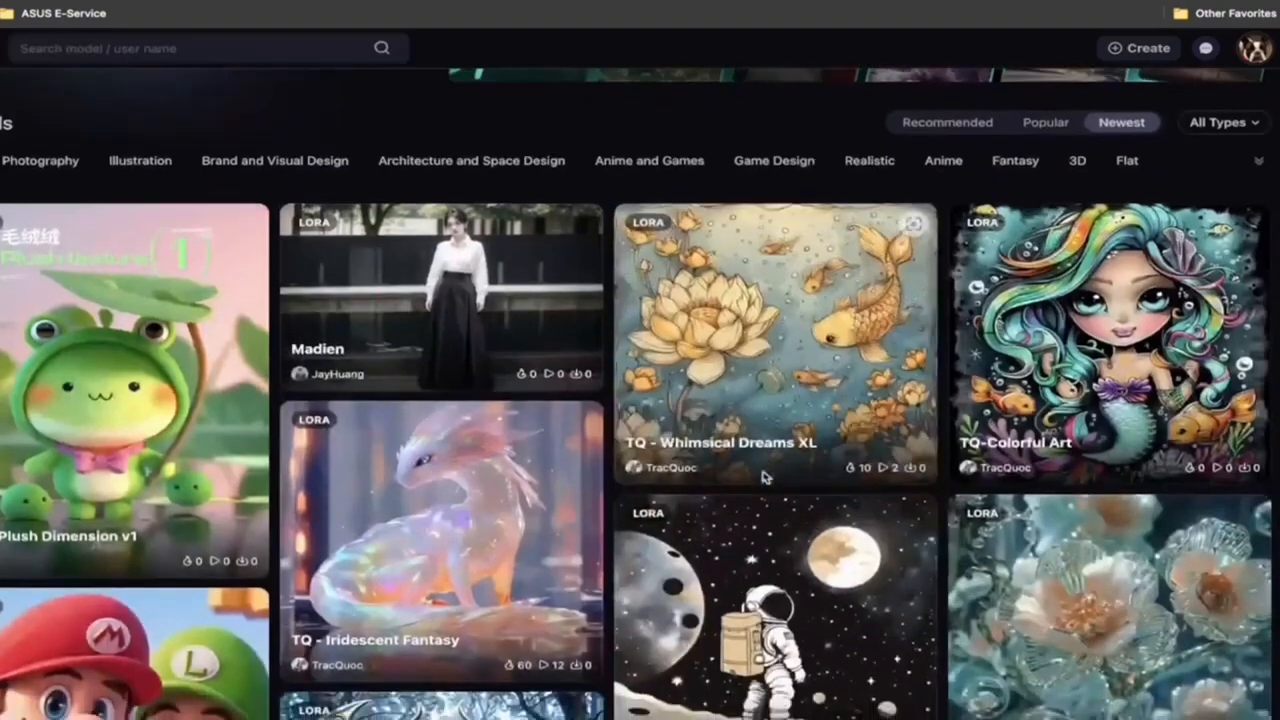
scroll(763, 478, "down", 2)
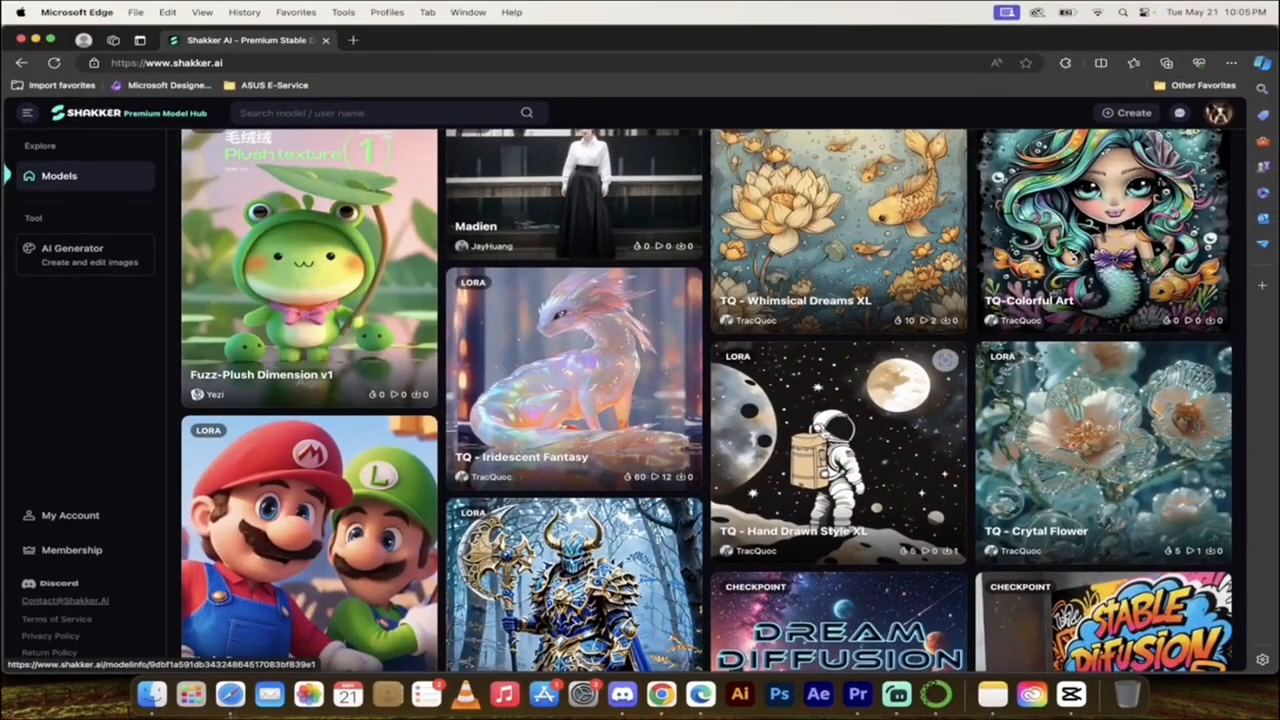
scroll(763, 478, "down", 1)
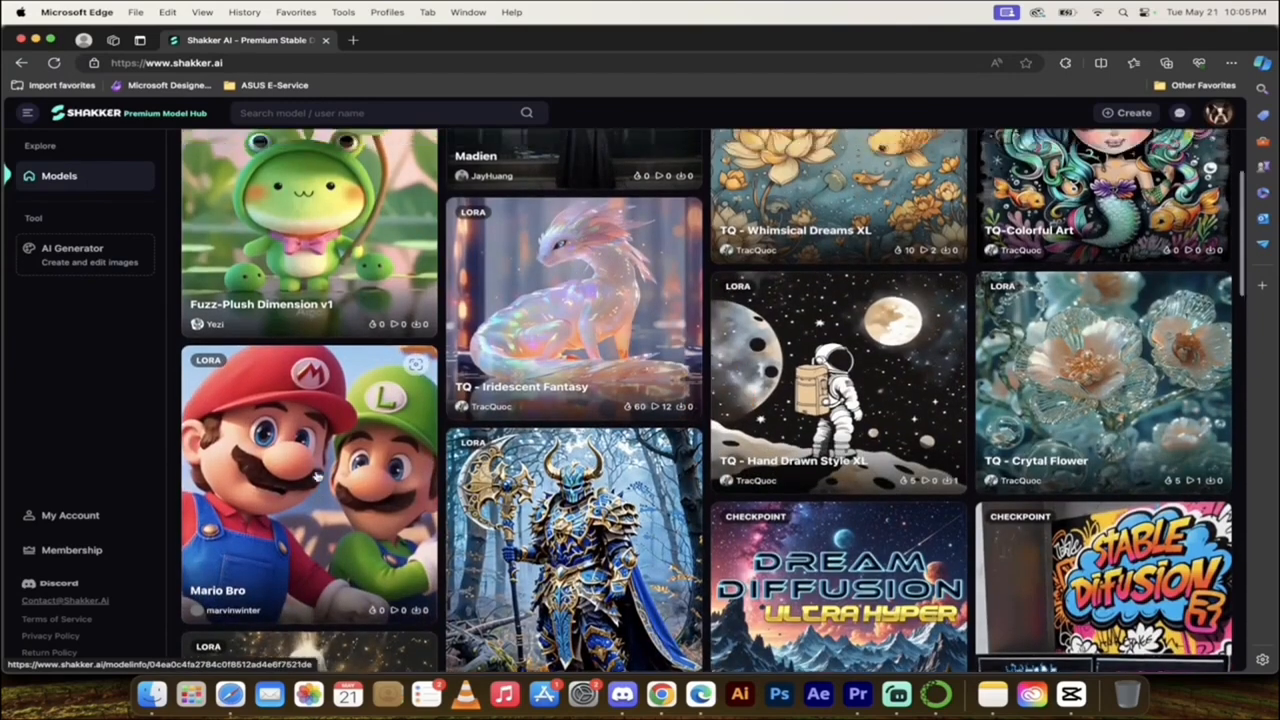
Step: Expand the full list of model categories and filter the gallery by Logo & Icon
scroll(1048, 313, "up", 4)
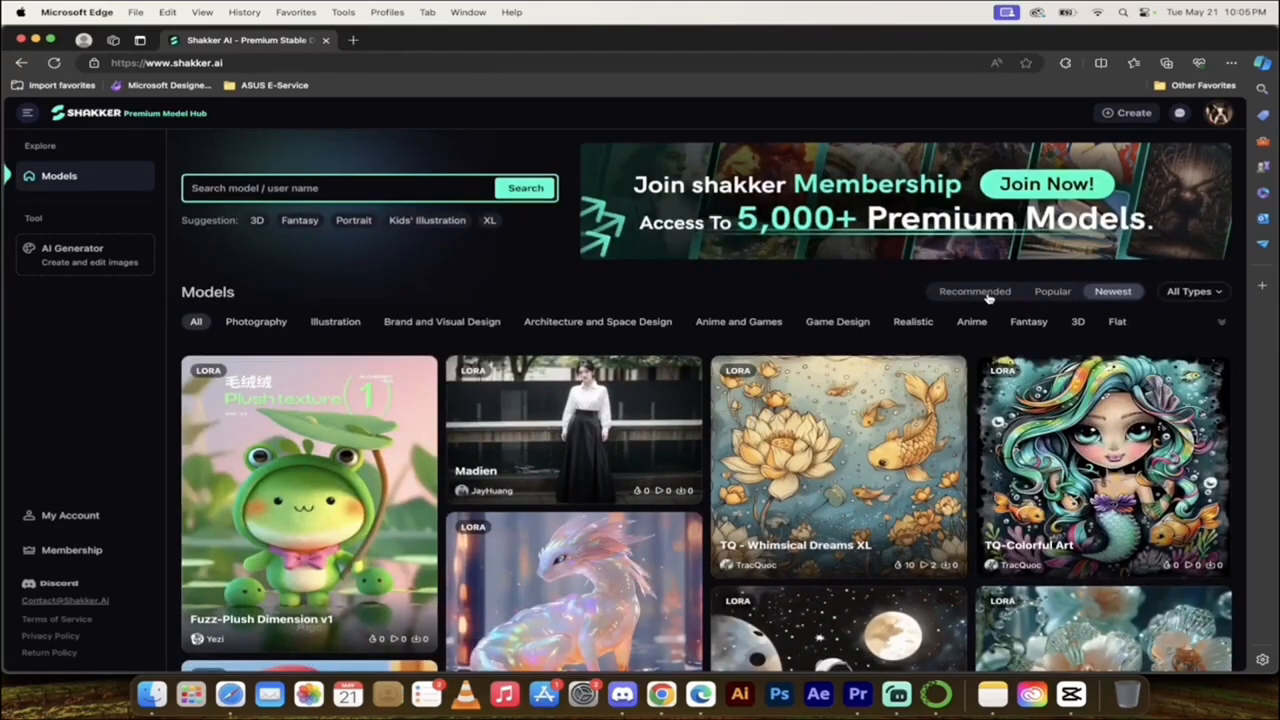
left_click(1222, 325)
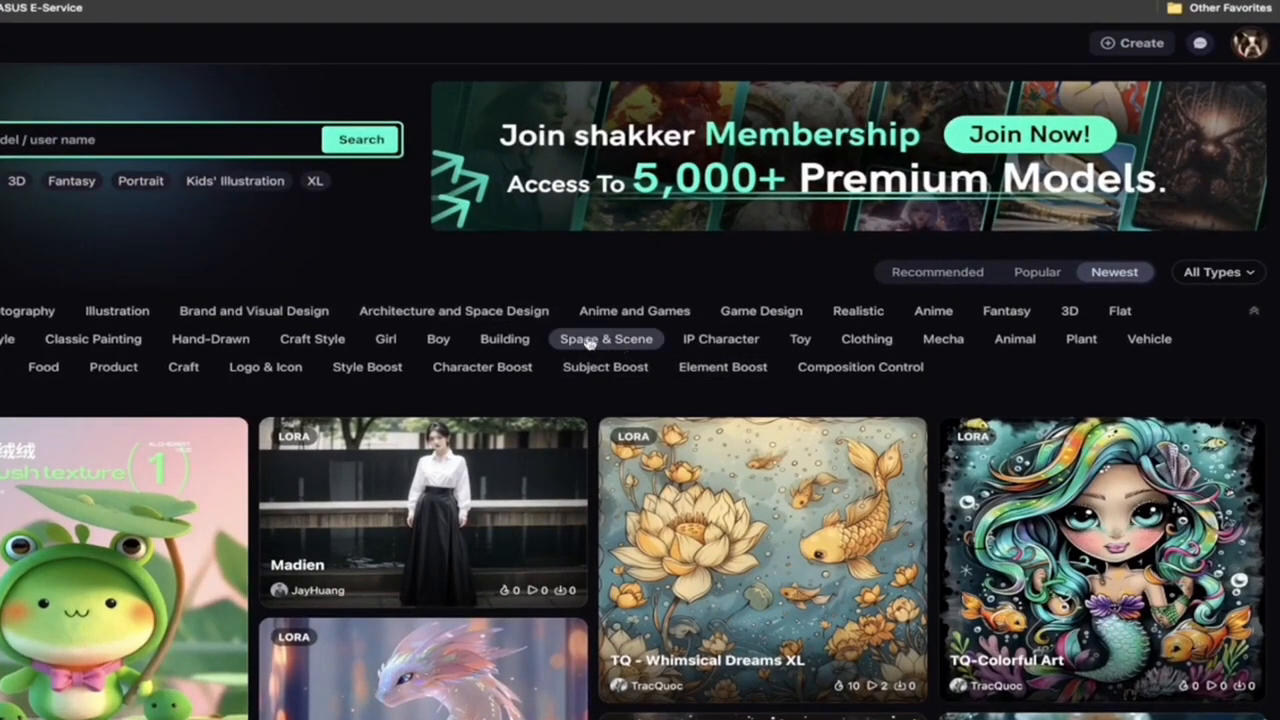
left_click(278, 370)
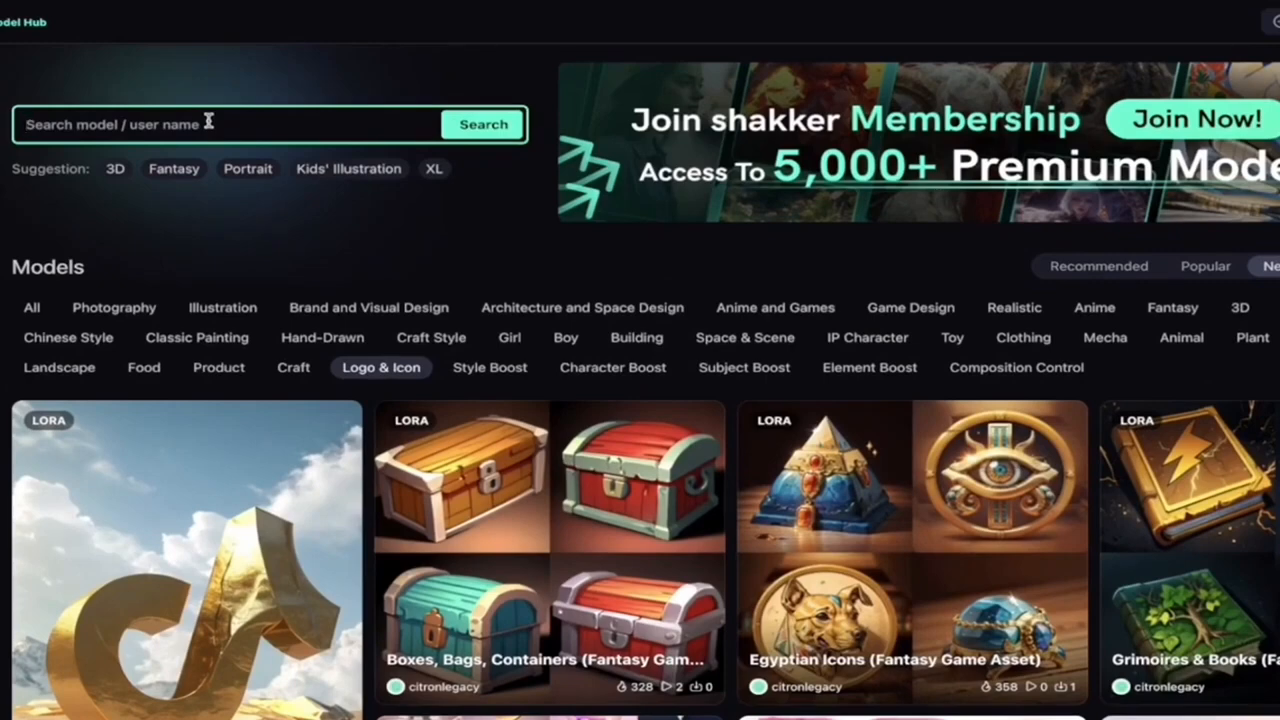
Step: Search the model library for "anime" and open the model "Super control map | Youkengi delicate anime"
type("anime")
key("Return")
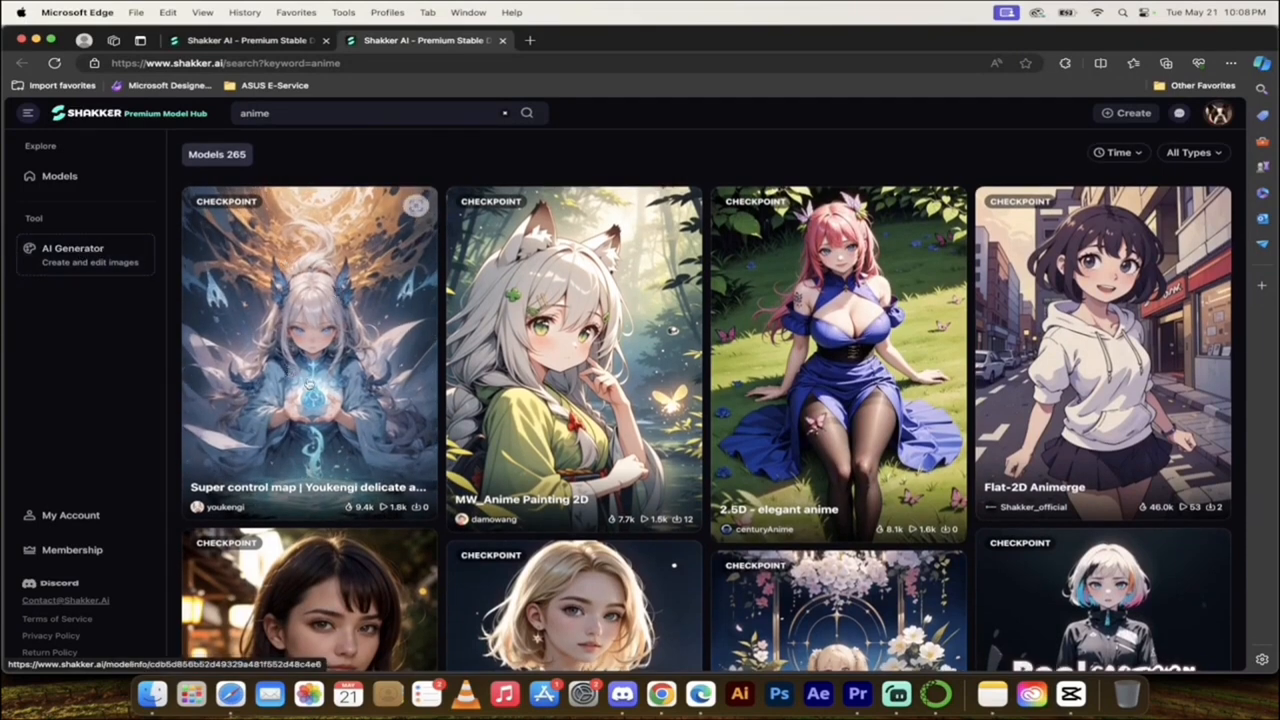
left_click(308, 383)
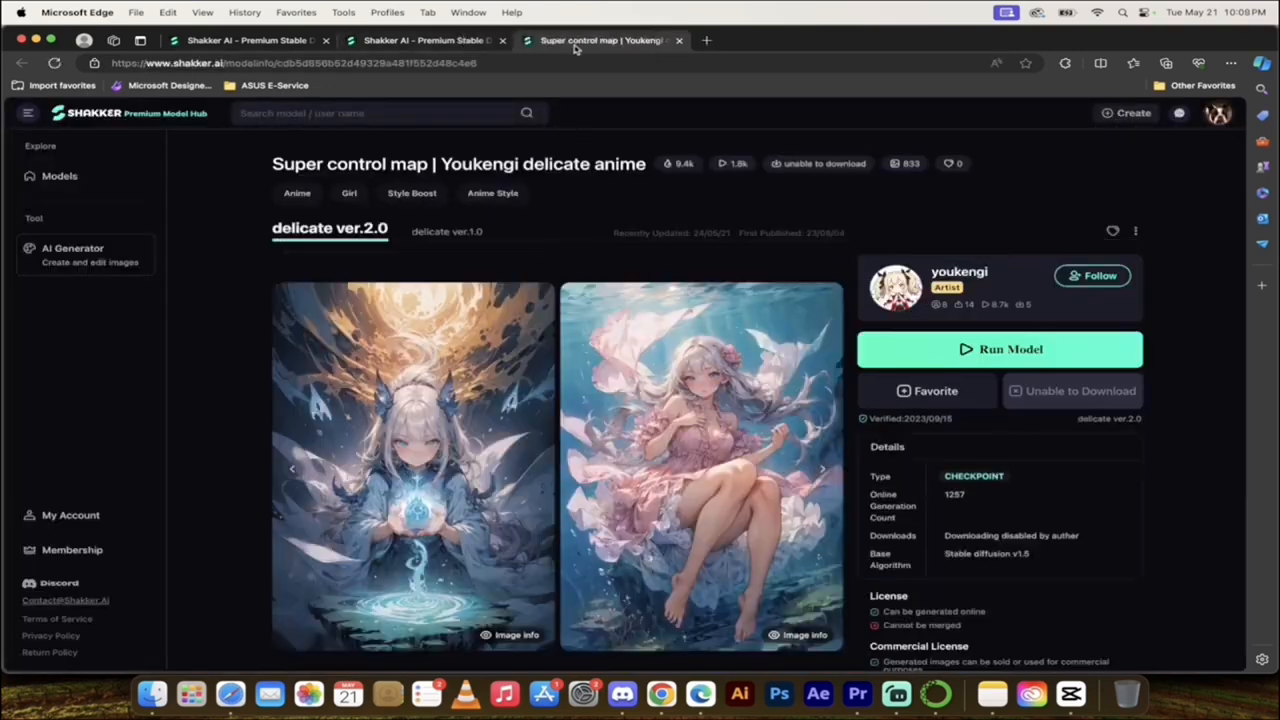
Step: Examine the model page's sample images, details, license terms, description and discussion section
scroll(297, 335, "down", 1)
scroll(237, 371, "down", 2)
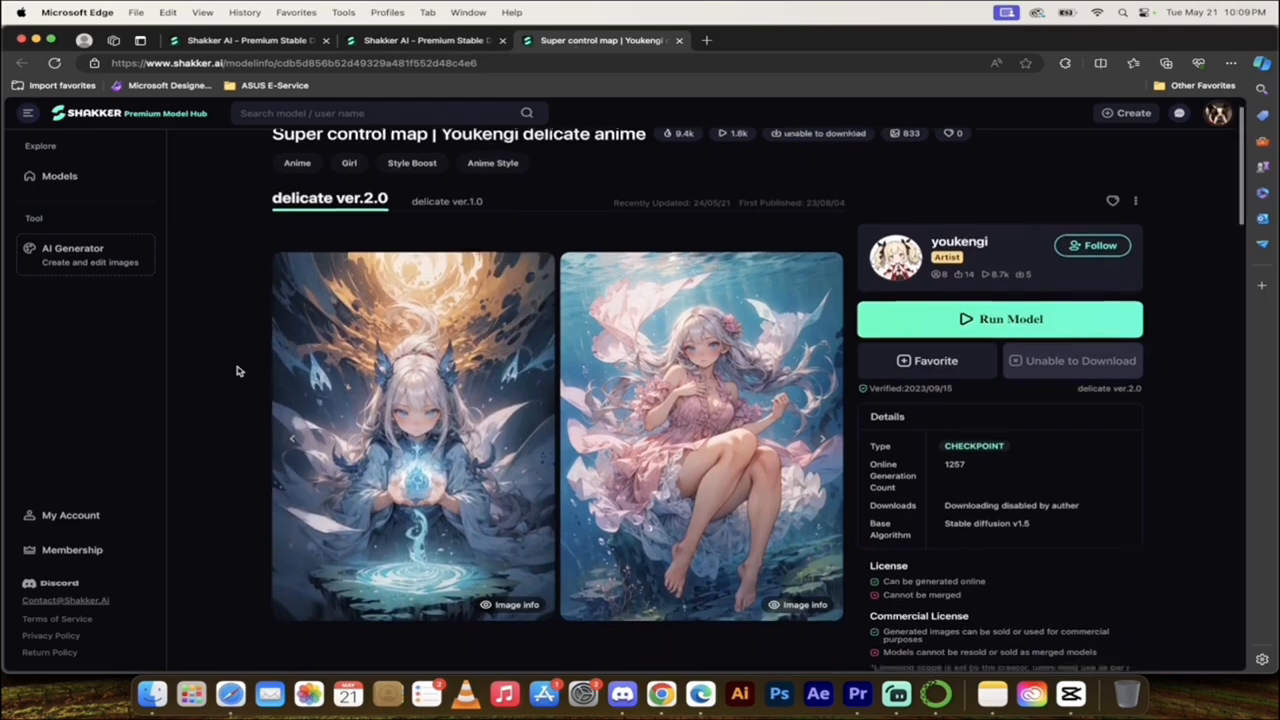
scroll(240, 371, "down", 2)
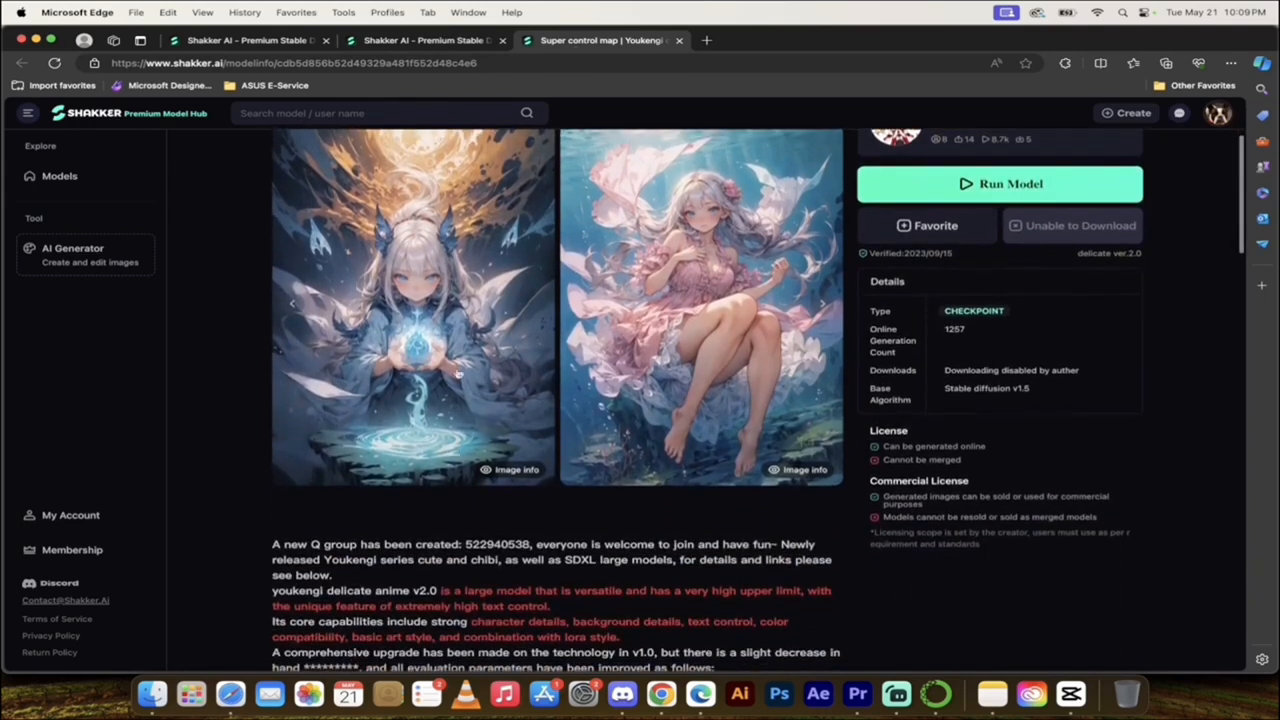
scroll(655, 298, "down", 4)
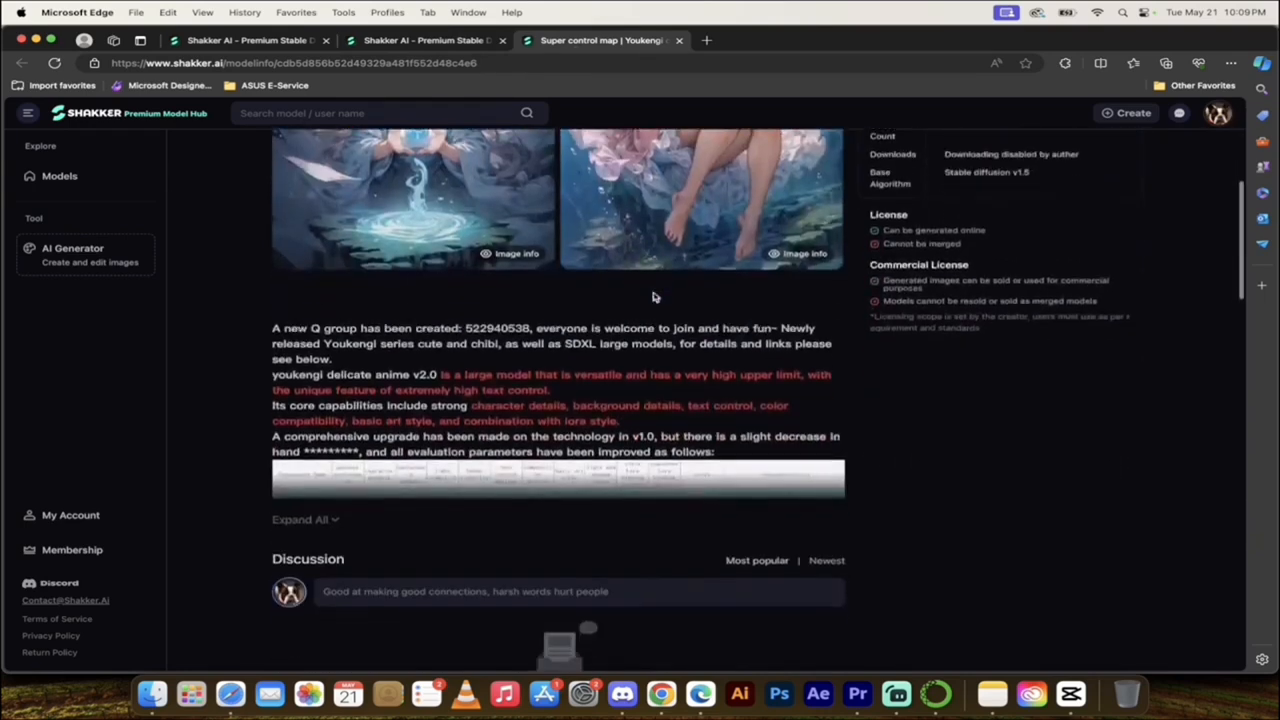
scroll(390, 448, "down", 1)
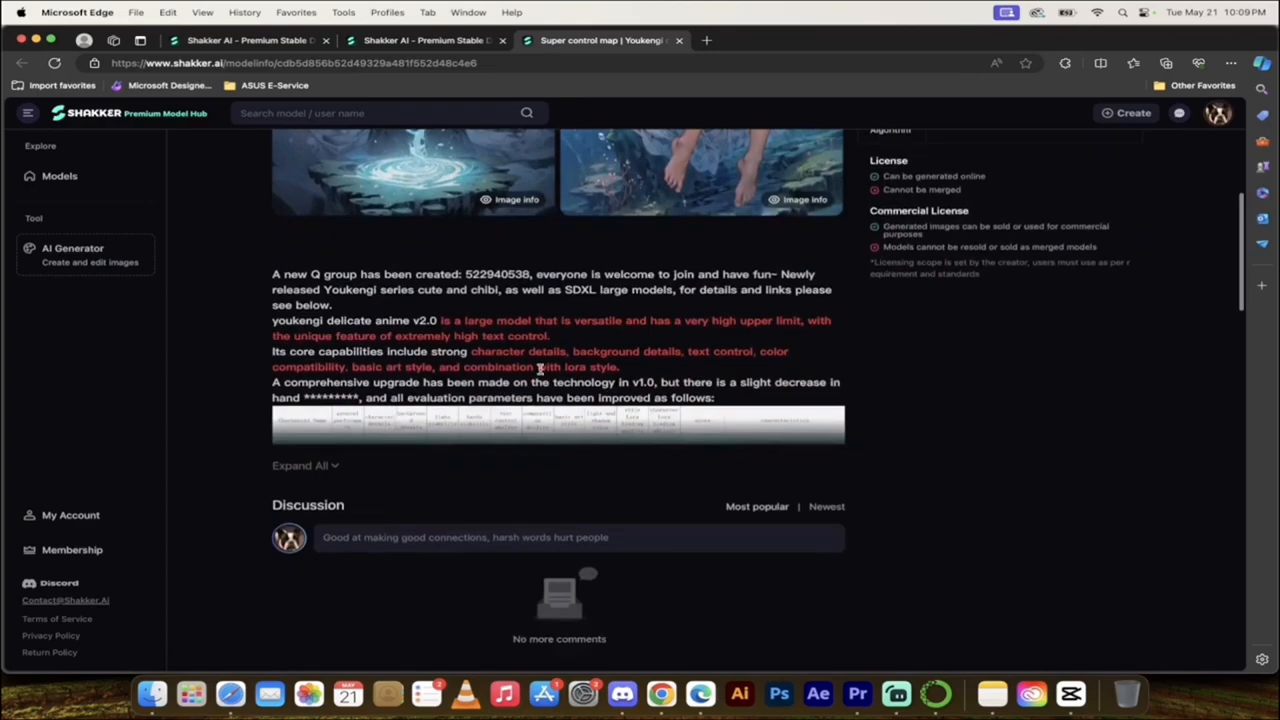
Step: Expand the full model description and examine its evaluation table and the links to related youkengi models
scroll(514, 337, "down", 1)
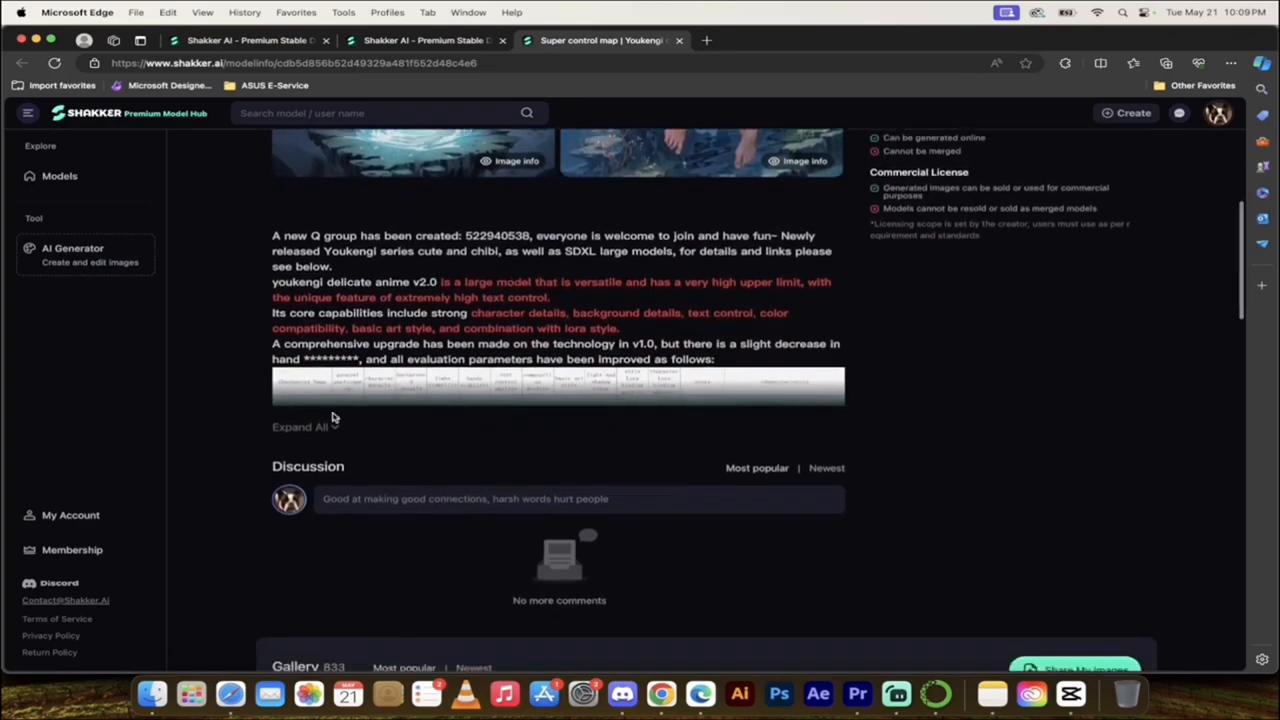
left_click(300, 426)
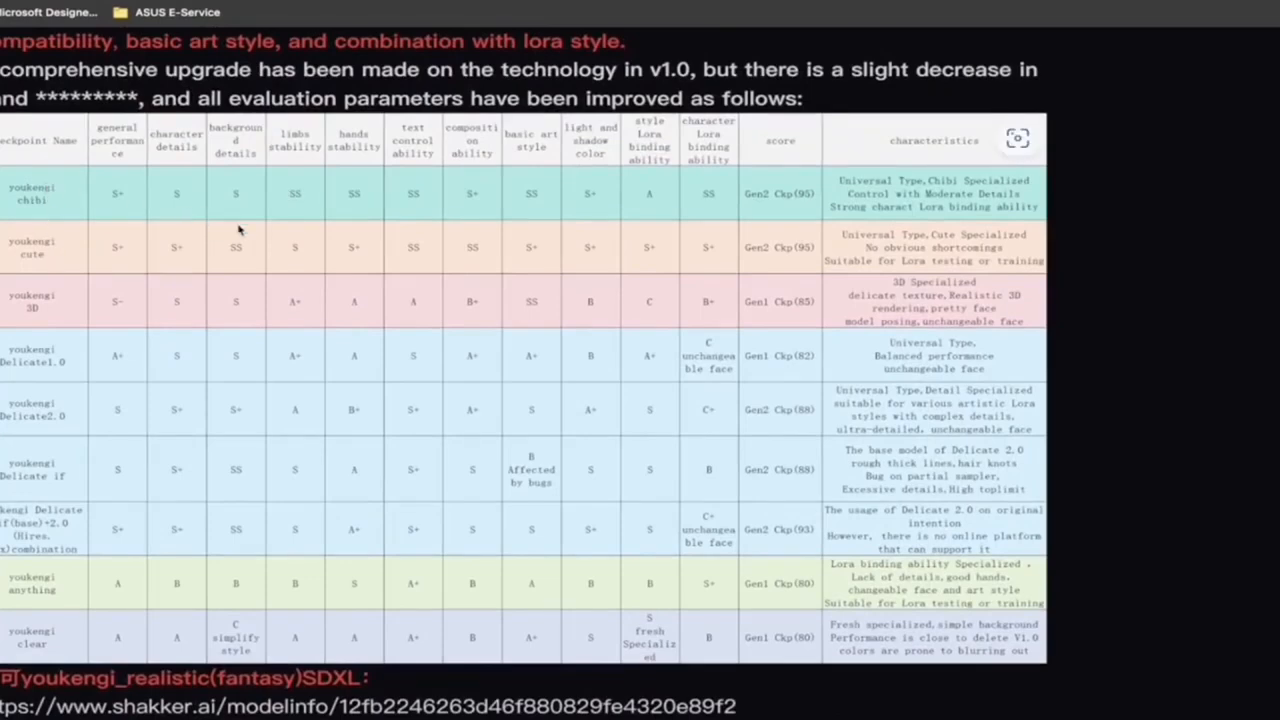
scroll(256, 237, "right", 1)
scroll(256, 238, "down", 4)
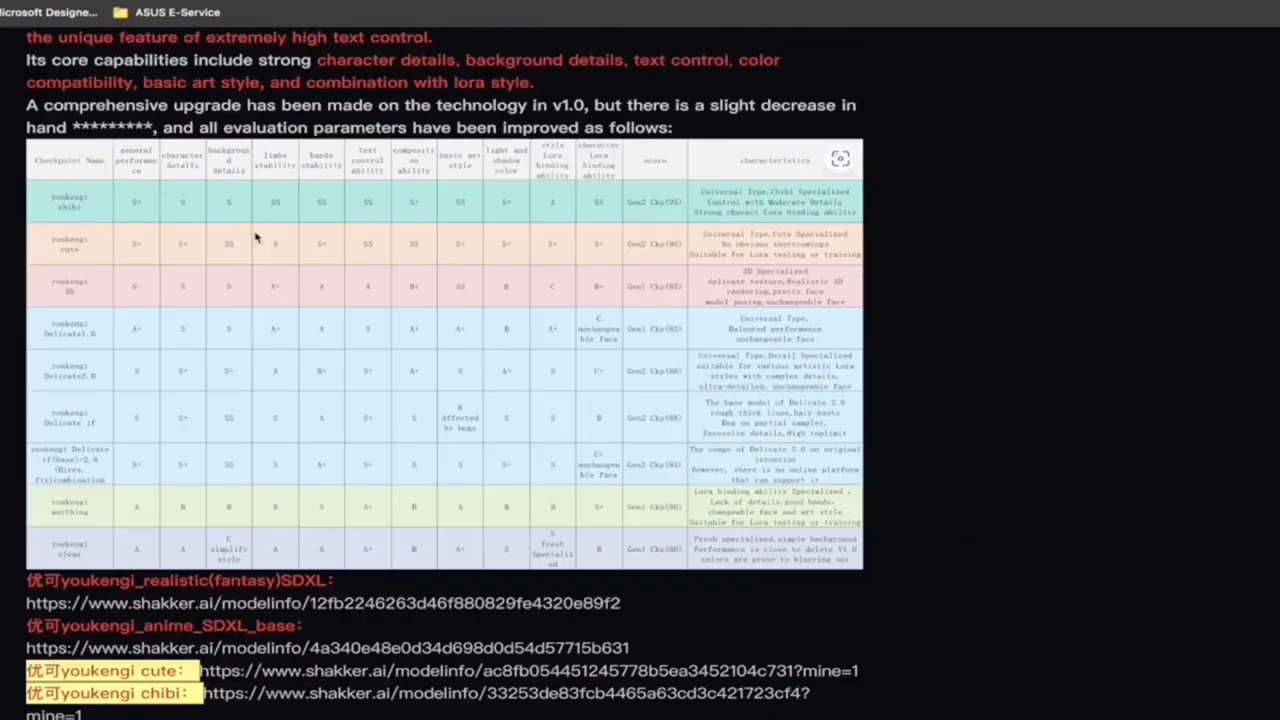
scroll(422, 368, "up", 4)
scroll(422, 368, "up", 5)
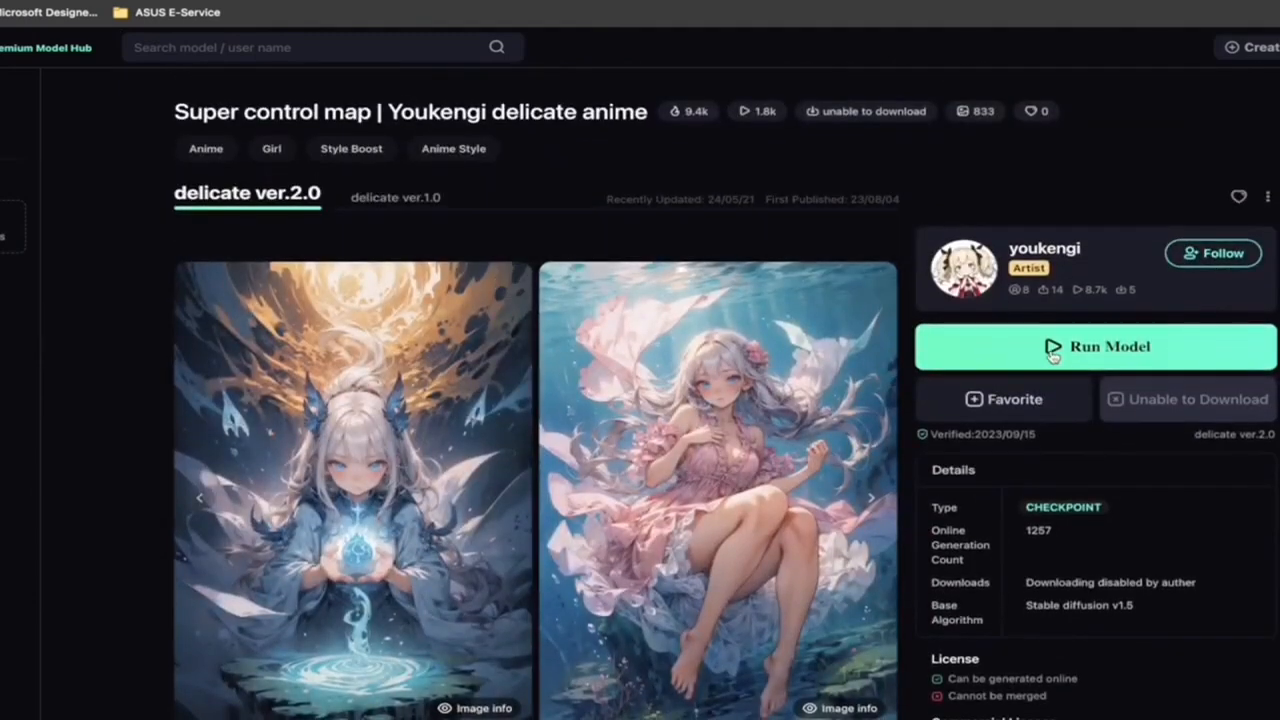
Step: Run the delicate ver.2.0 model in the AI image generator and look over the canvas and generation settings
left_click(1052, 350)
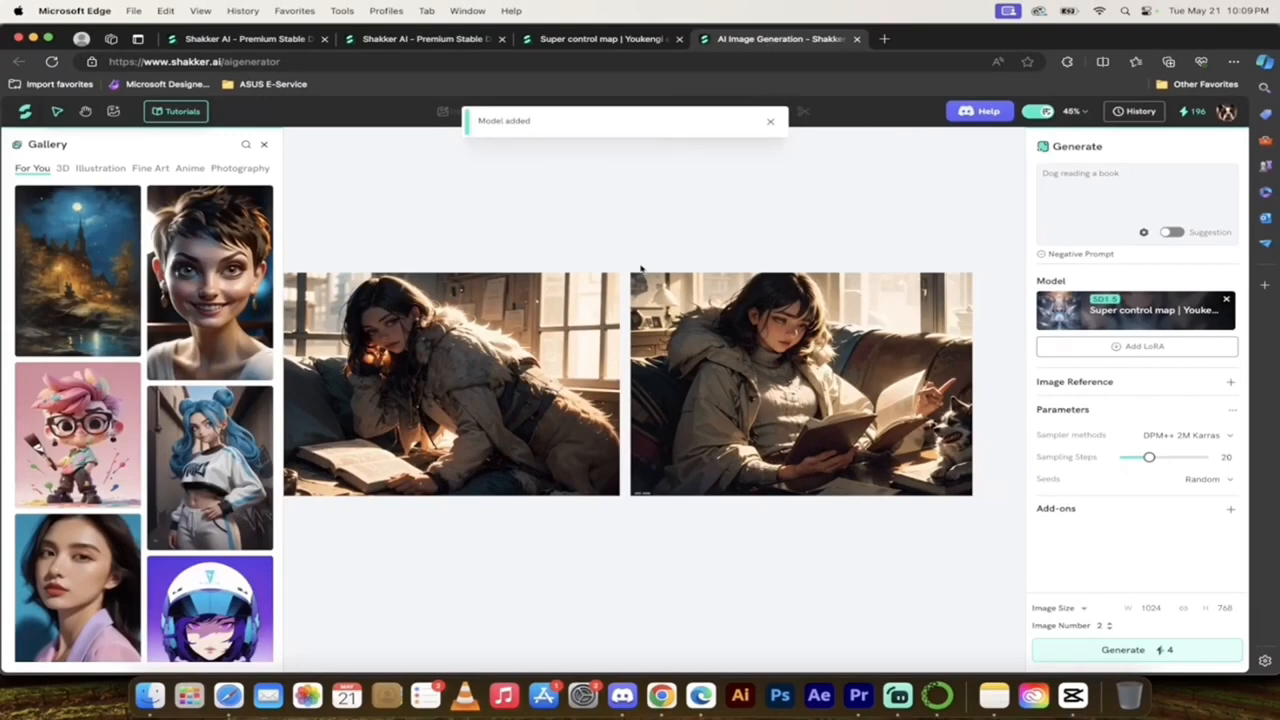
scroll(640, 269, "down", 5)
scroll(641, 269, "up", 10)
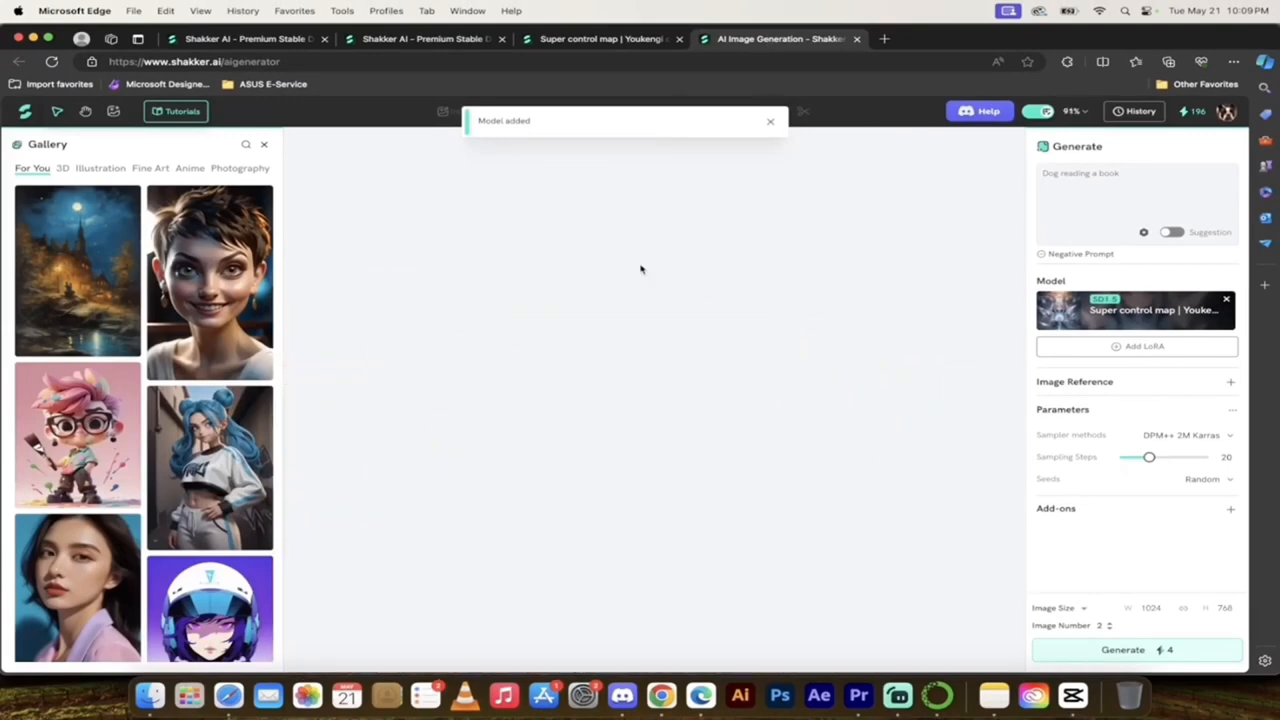
scroll(637, 354, "down", 6)
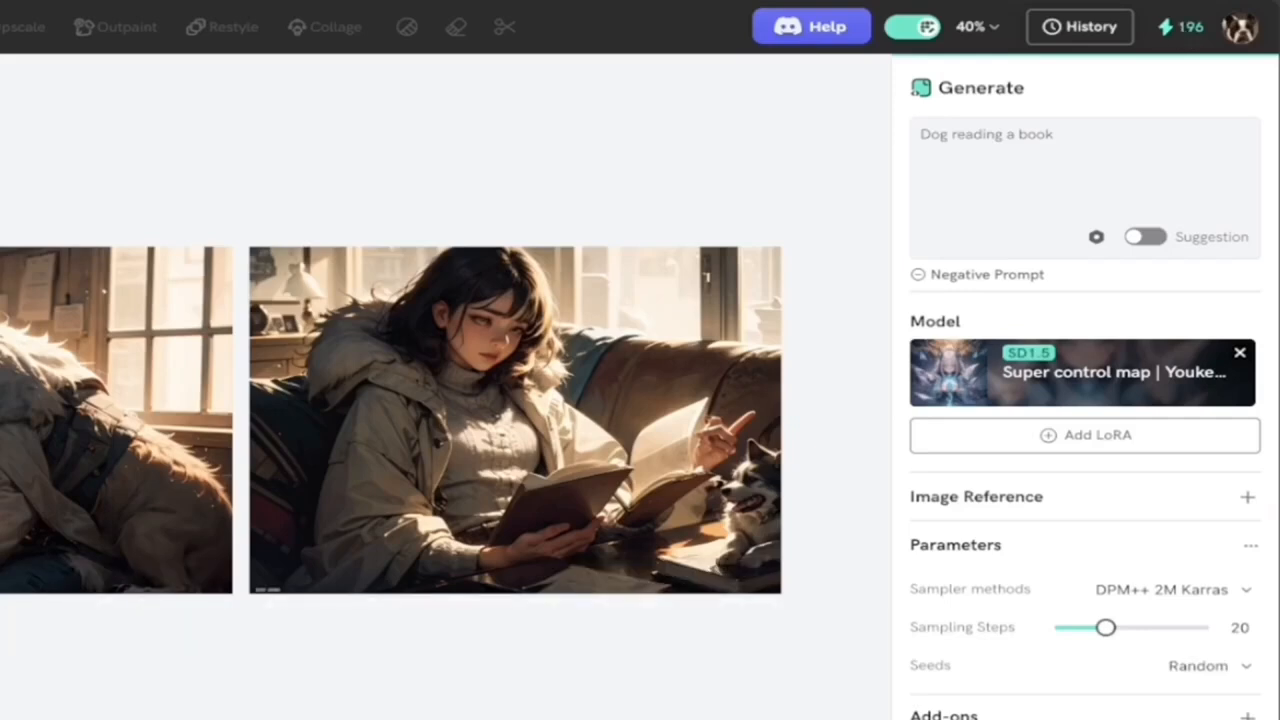
scroll(611, 521, "down", 1)
scroll(611, 521, "up", 1)
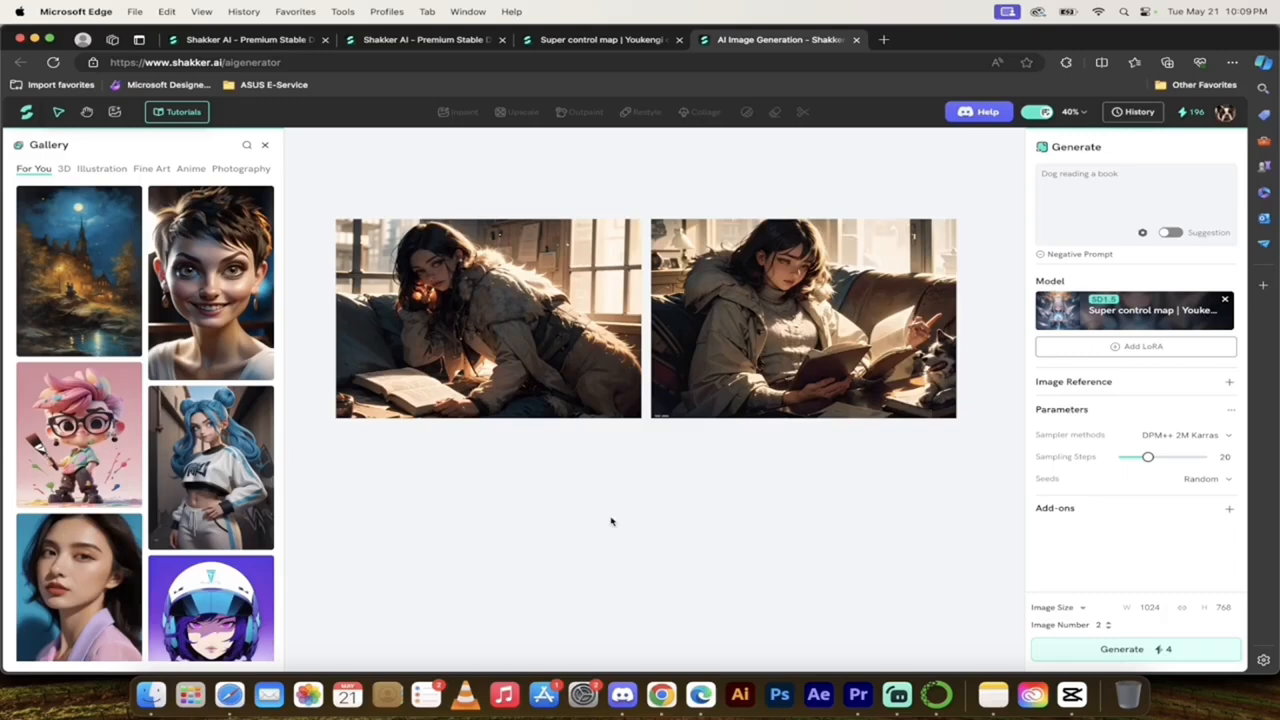
scroll(611, 521, "down", 1)
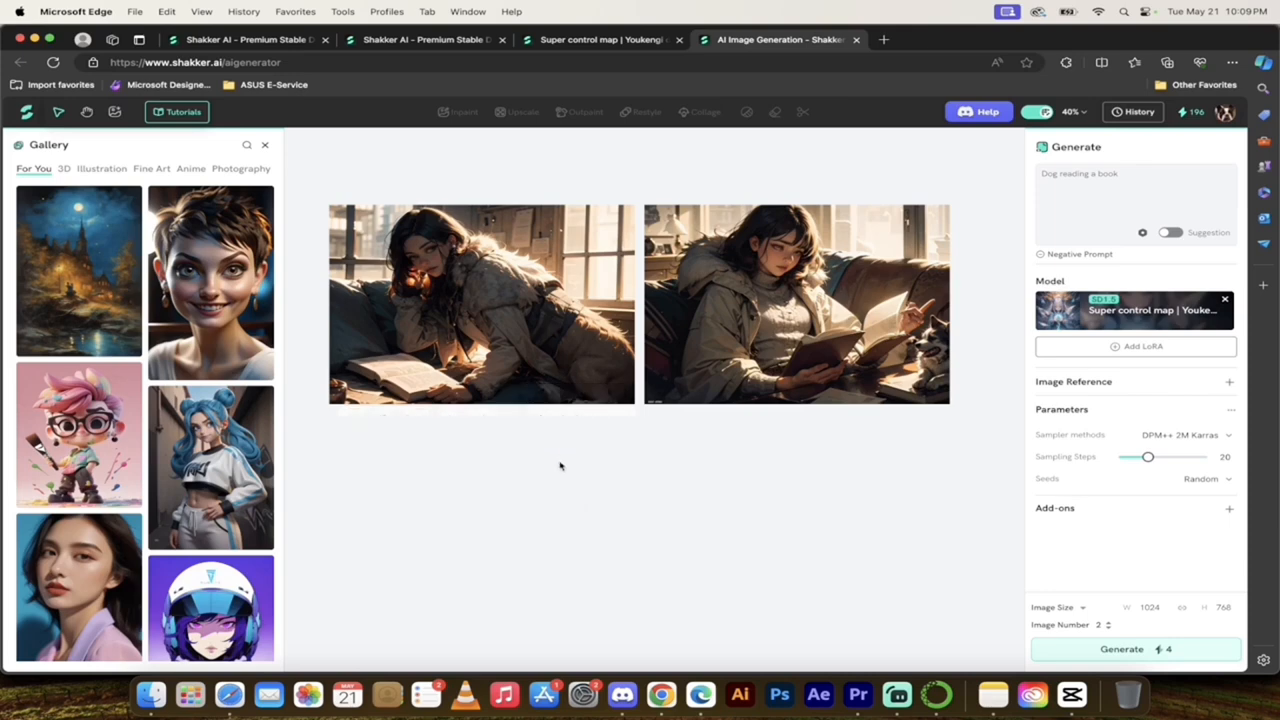
scroll(578, 489, "down", 1)
scroll(578, 489, "up", 1)
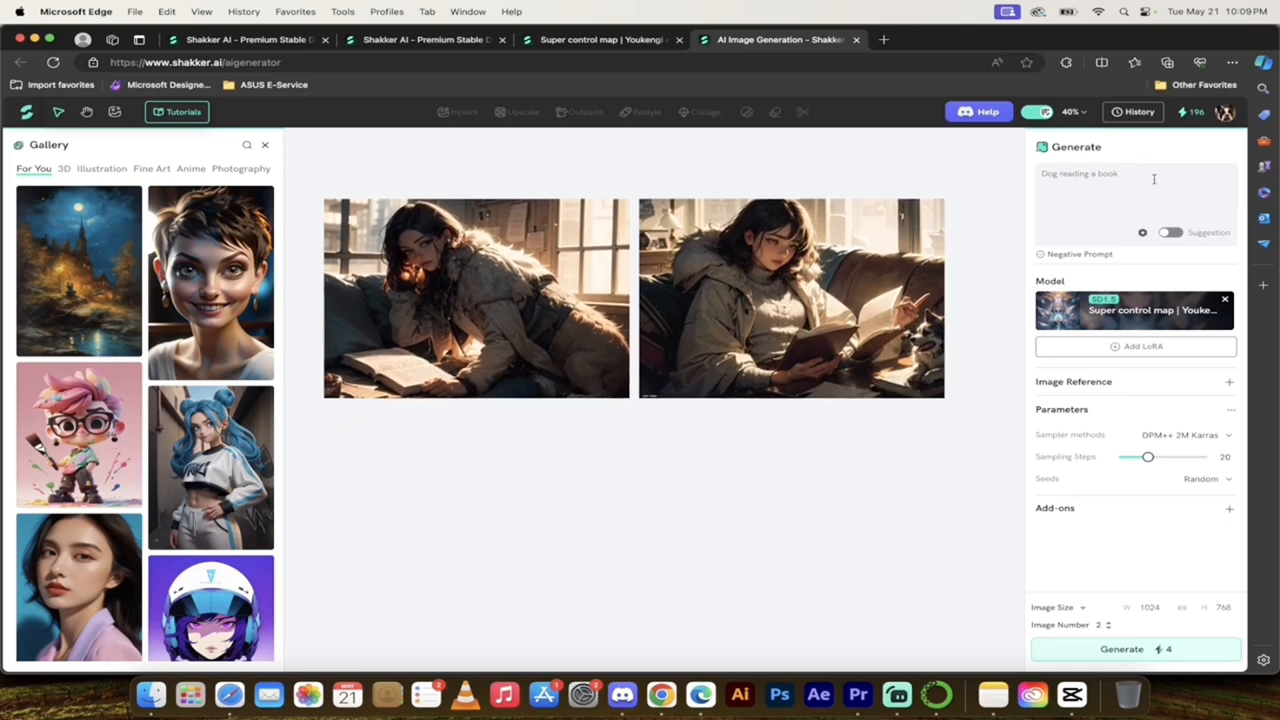
Step: Replace the prompt text with "A pretty lady with big eyes looking ahead, blonde hair, anime style"
left_click_drag(1151, 178, 1042, 157)
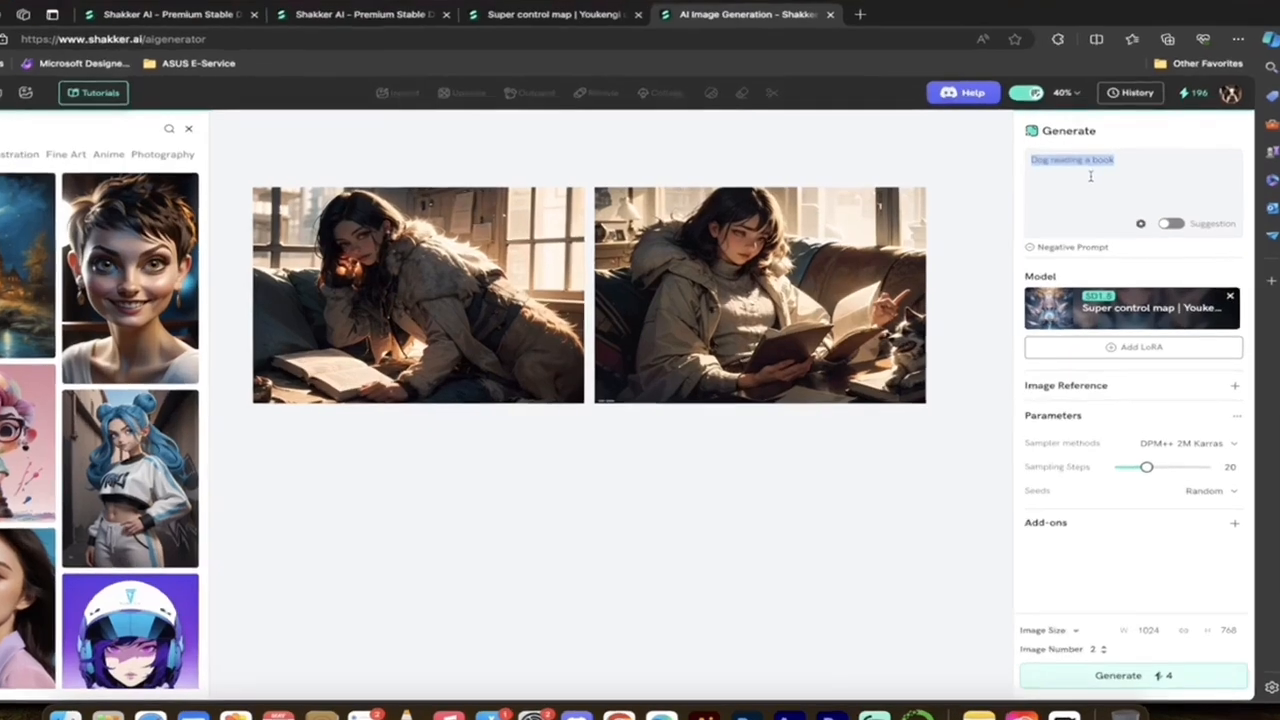
type("A")
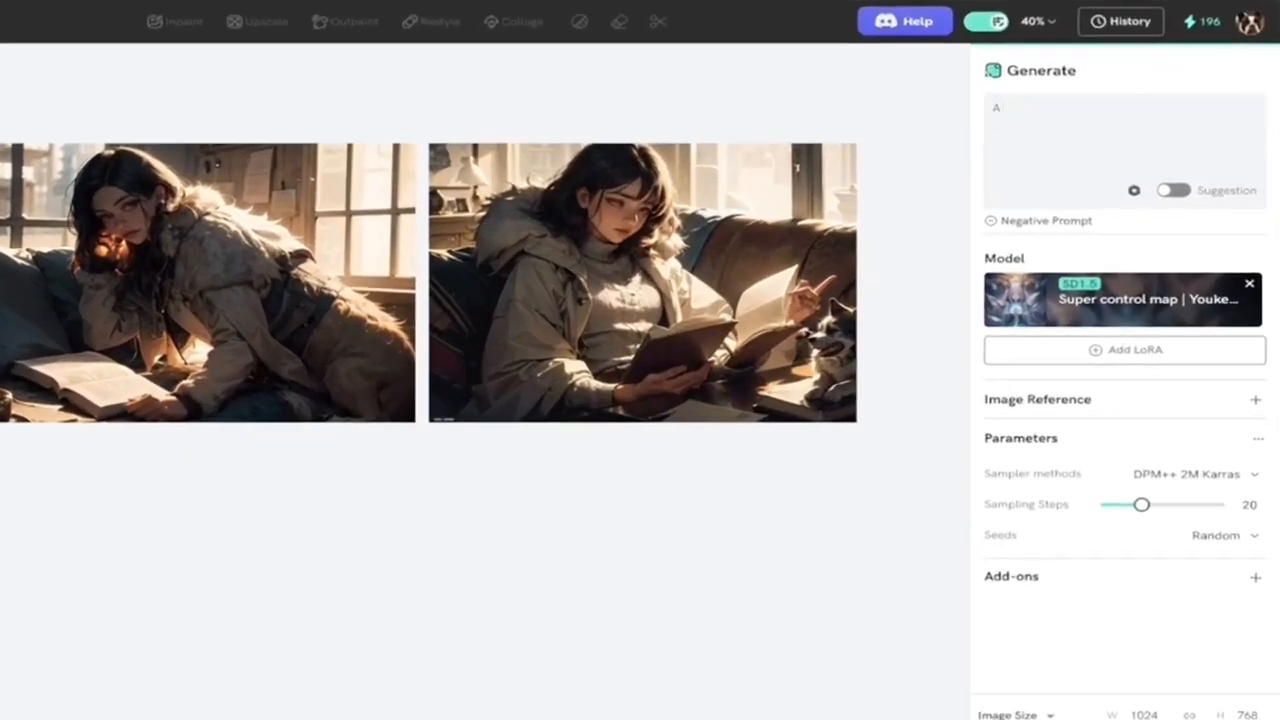
type(" pretty lady with big eyes looking ahead, ")
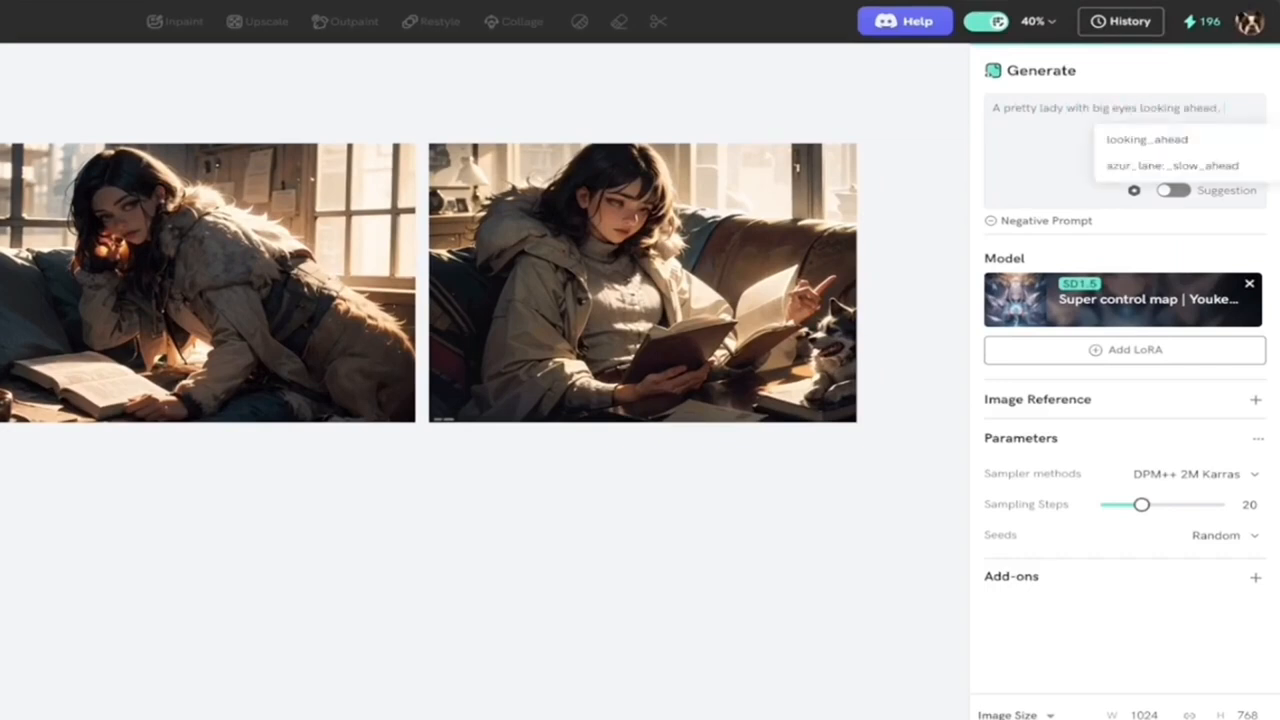
type("blonde hair, anime style")
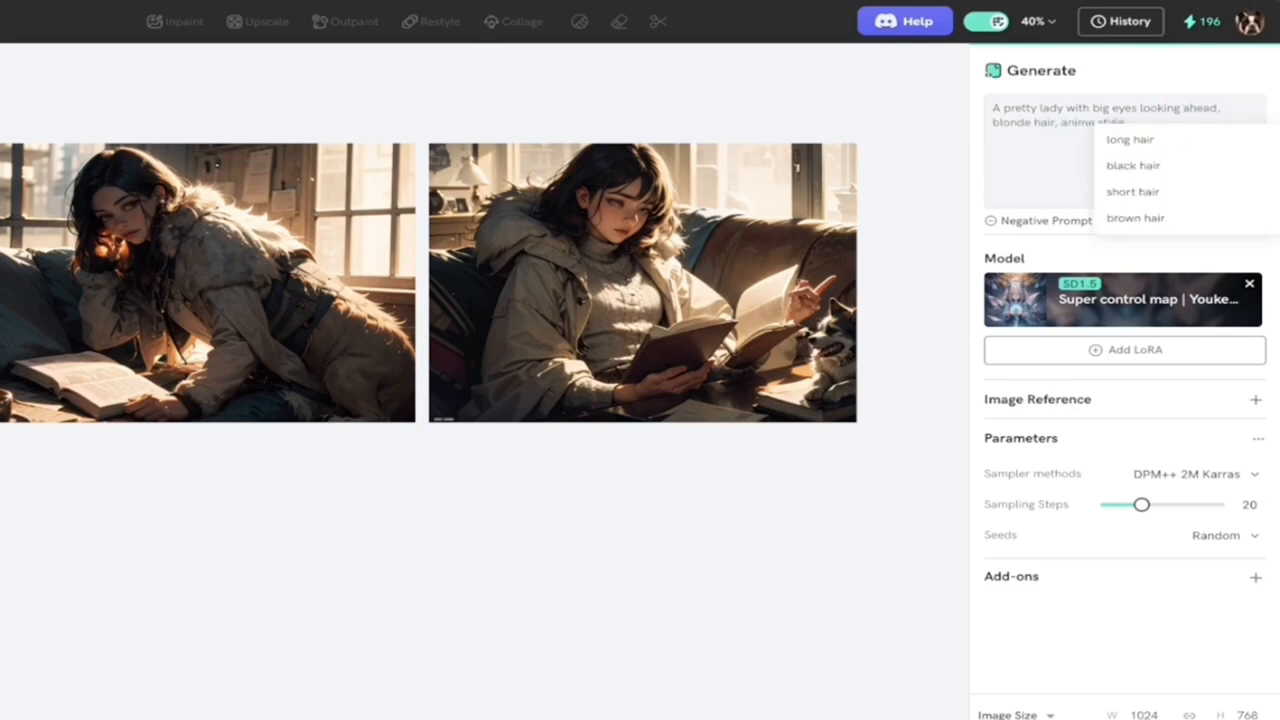
left_click(986, 189)
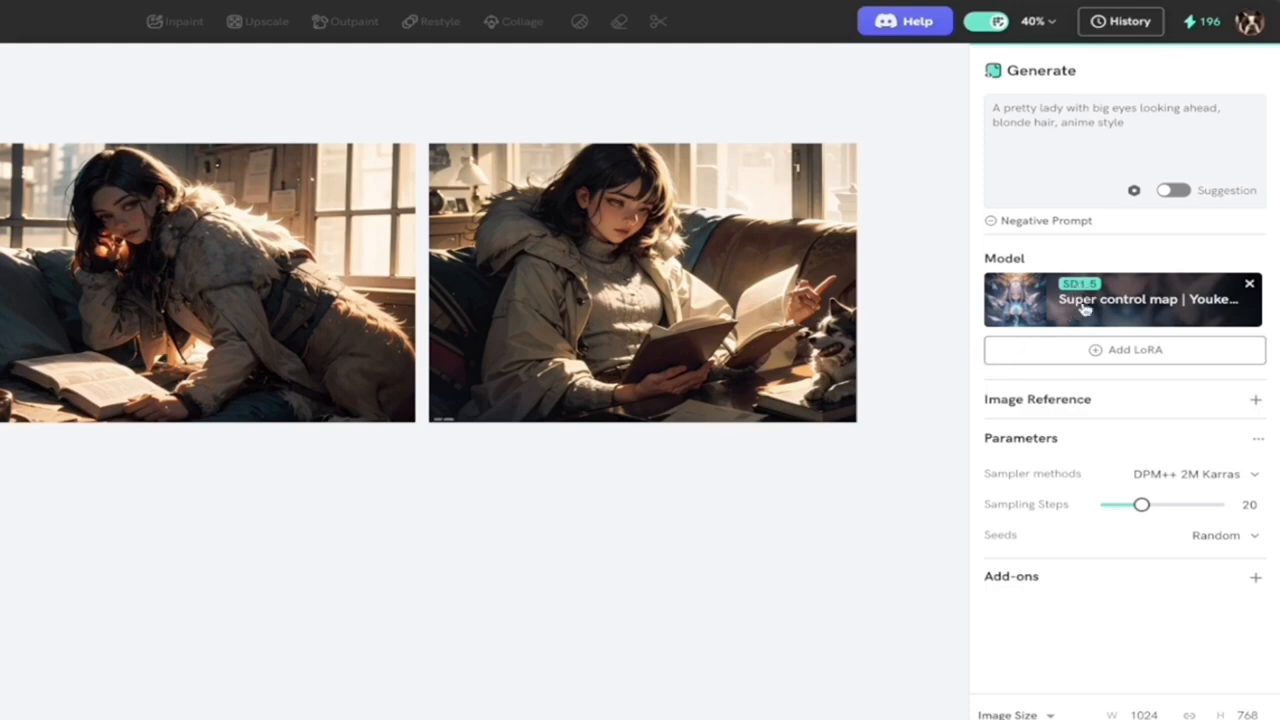
Step: Look through the available sampler methods while keeping DPM++ 2M Karras selected
left_click(1113, 350)
left_click(1245, 477)
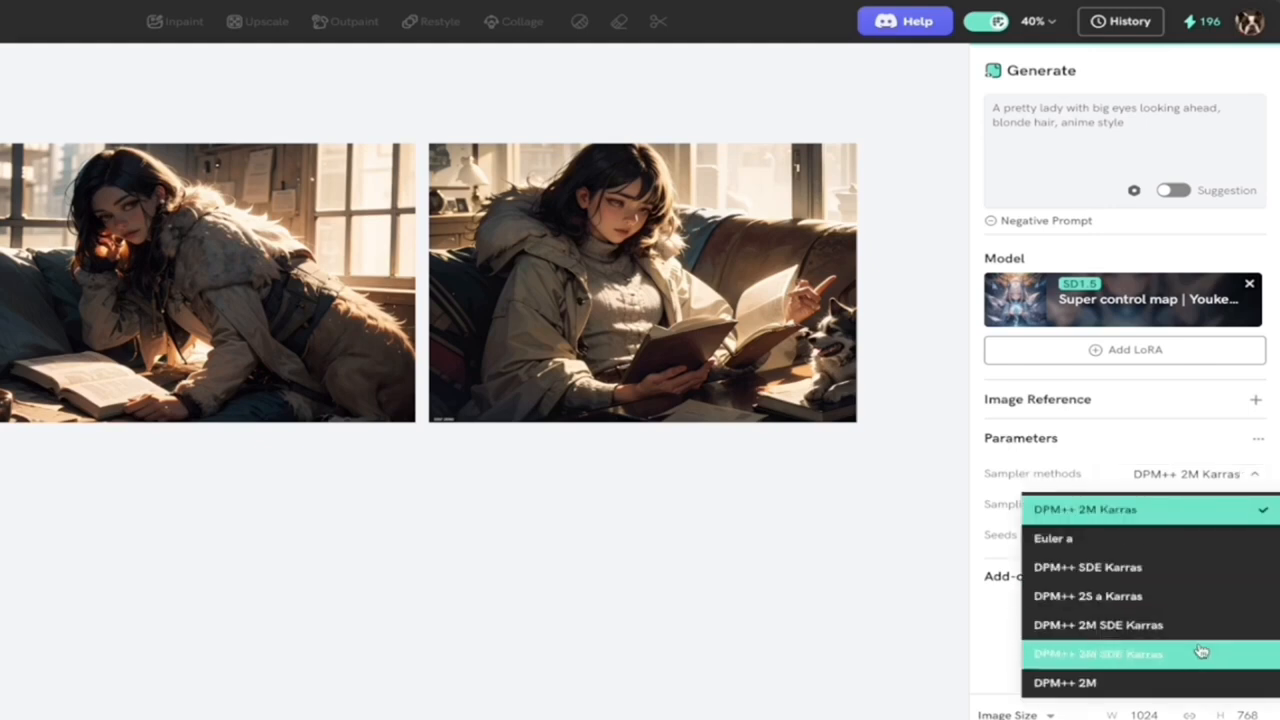
scroll(1200, 651, "down", 5)
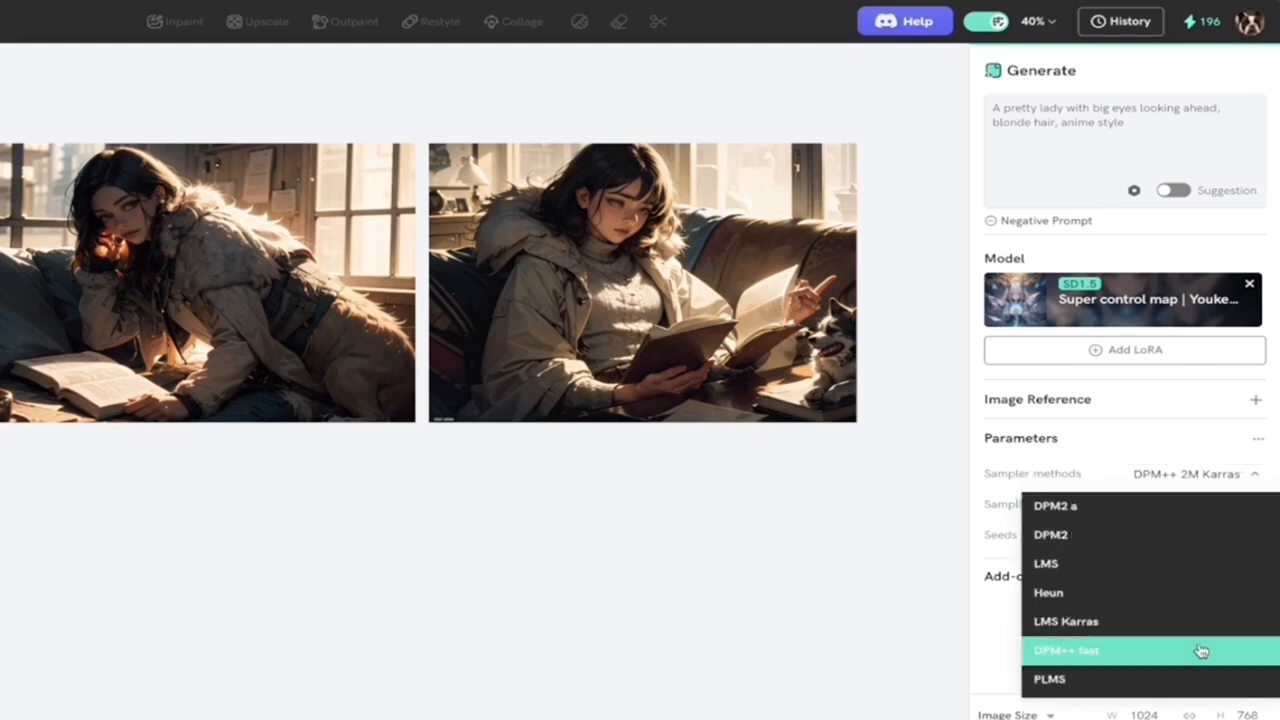
scroll(1200, 651, "up", 5)
left_click(1240, 480)
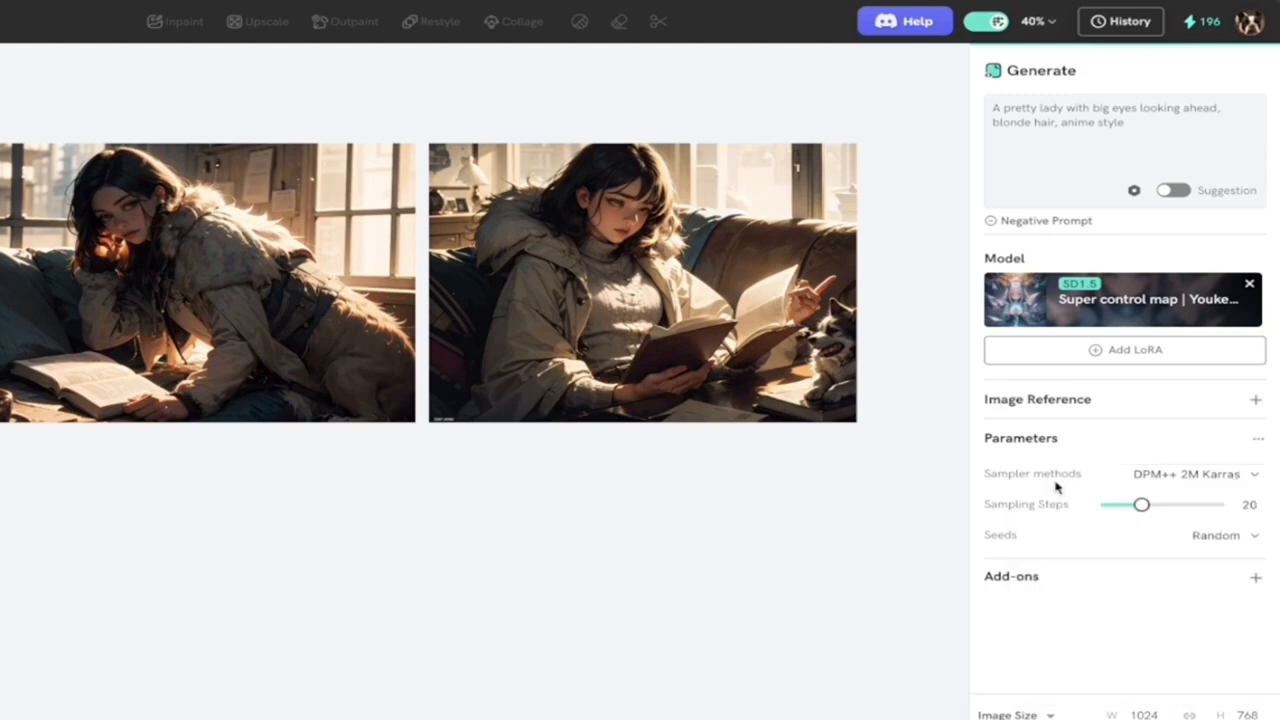
mouse_move(1144, 507)
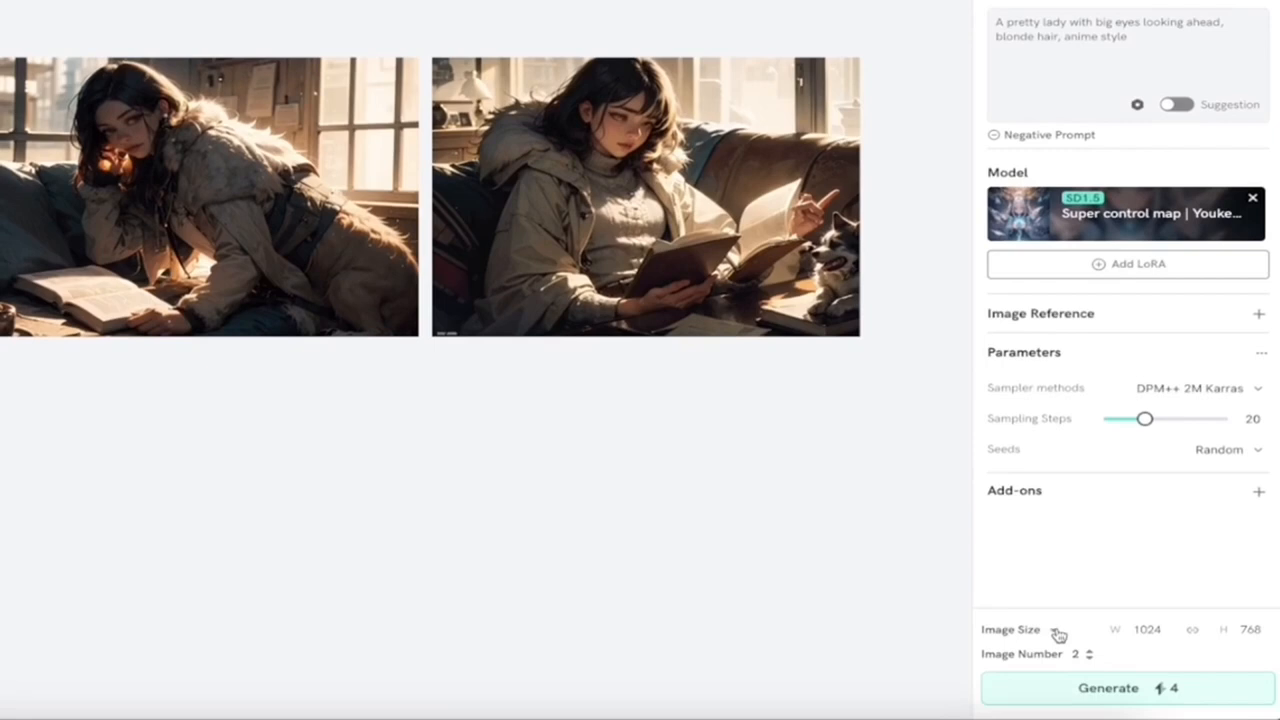
Step: Generate the images at a size of 1024 x 768 with the image number set to 4
left_click(1056, 632)
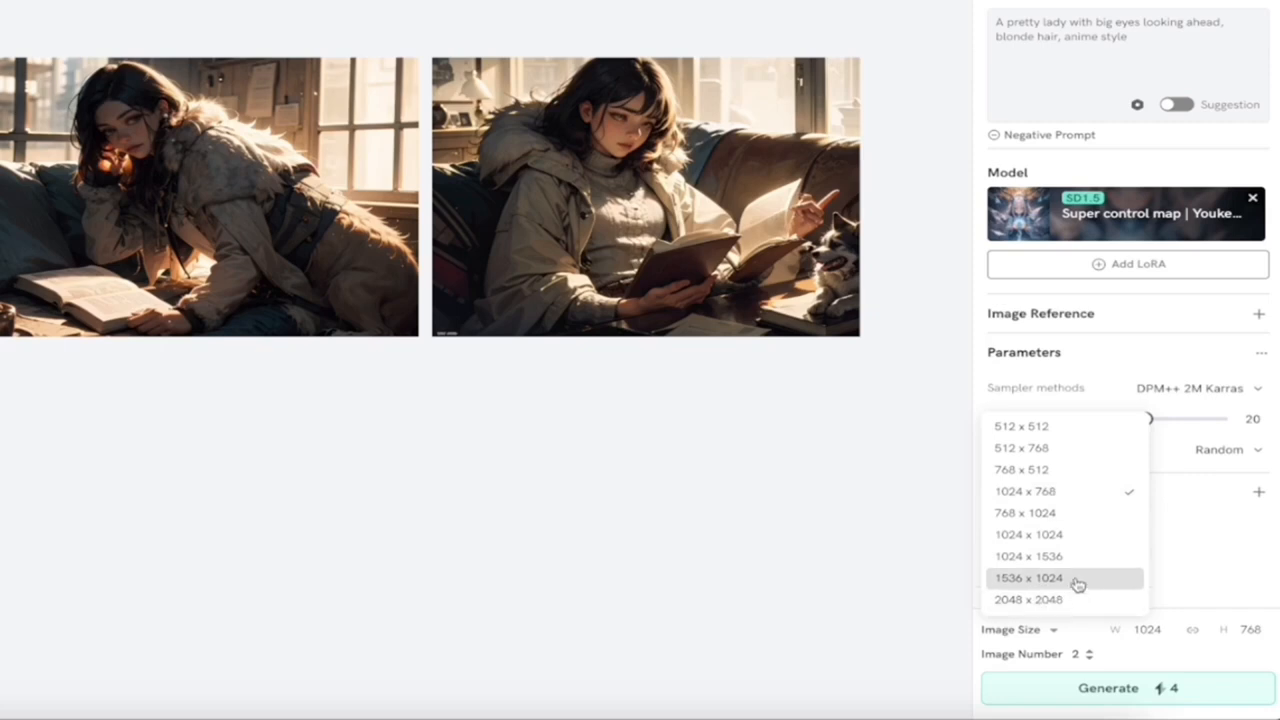
left_click(1068, 494)
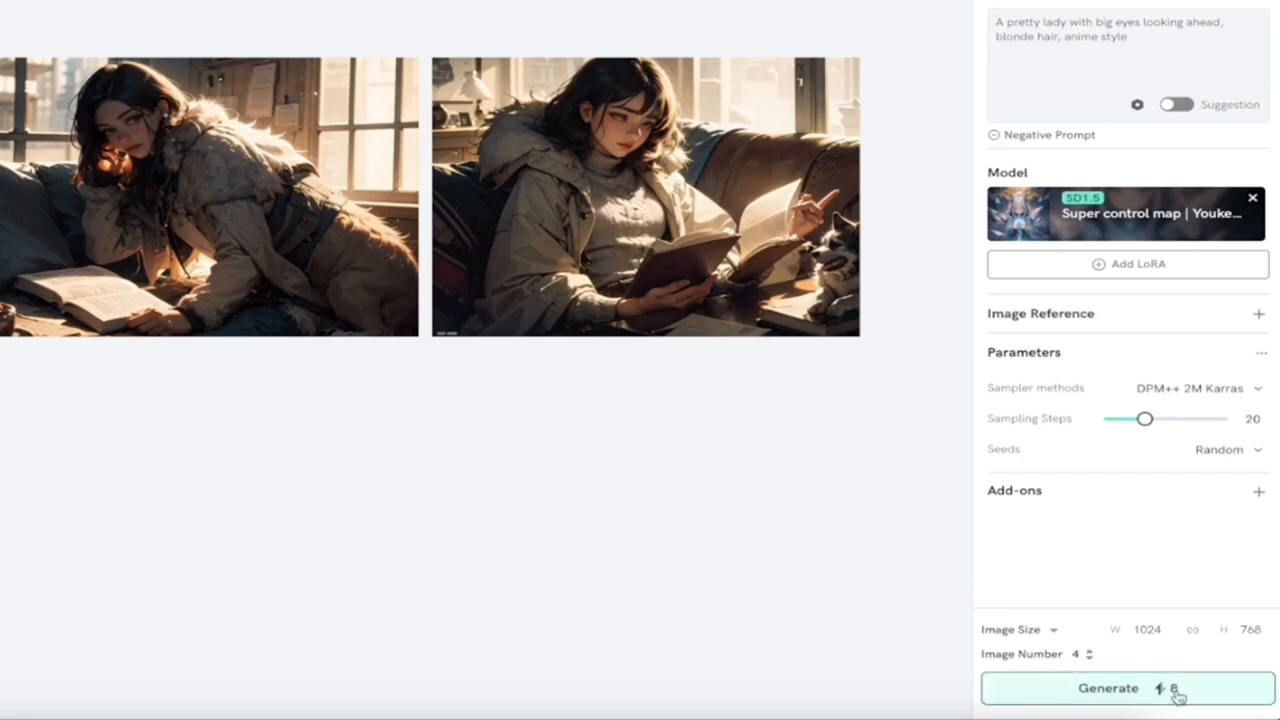
left_click(1095, 694)
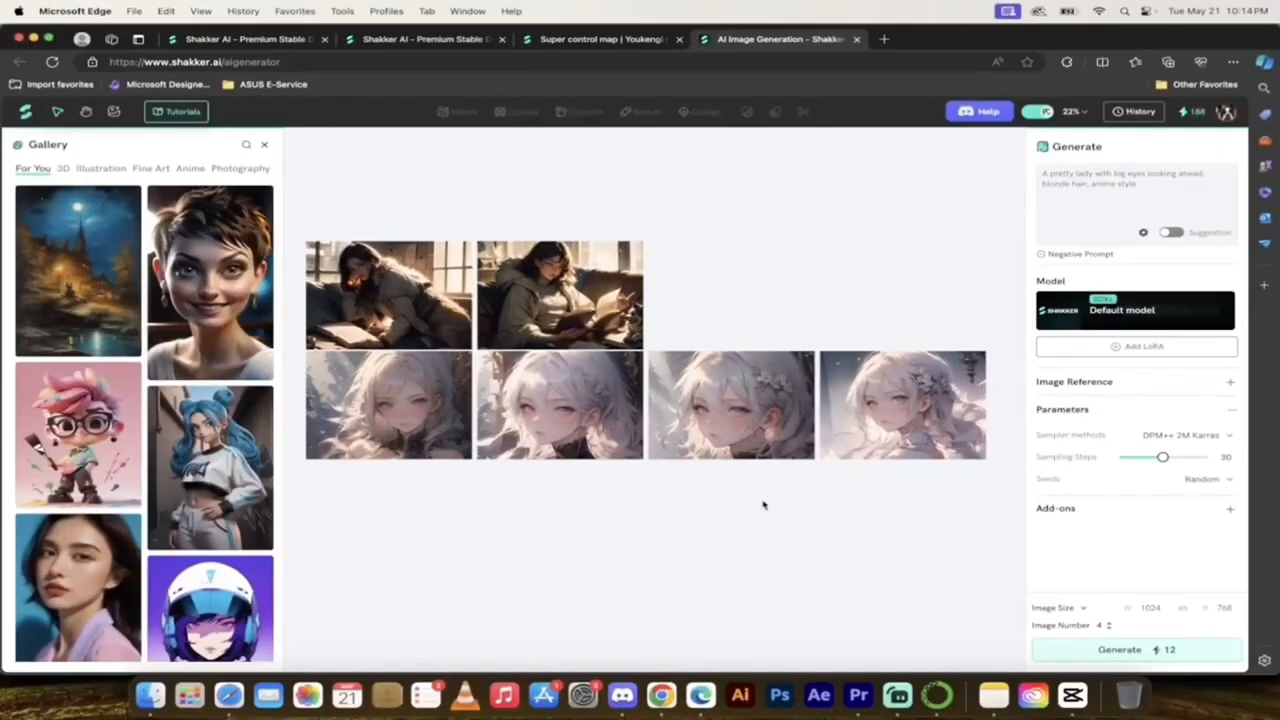
Step: Close the gallery of sample images and inspect the four generated anime portraits on the canvas
scroll(763, 505, "down", 1)
mouse_move(836, 395)
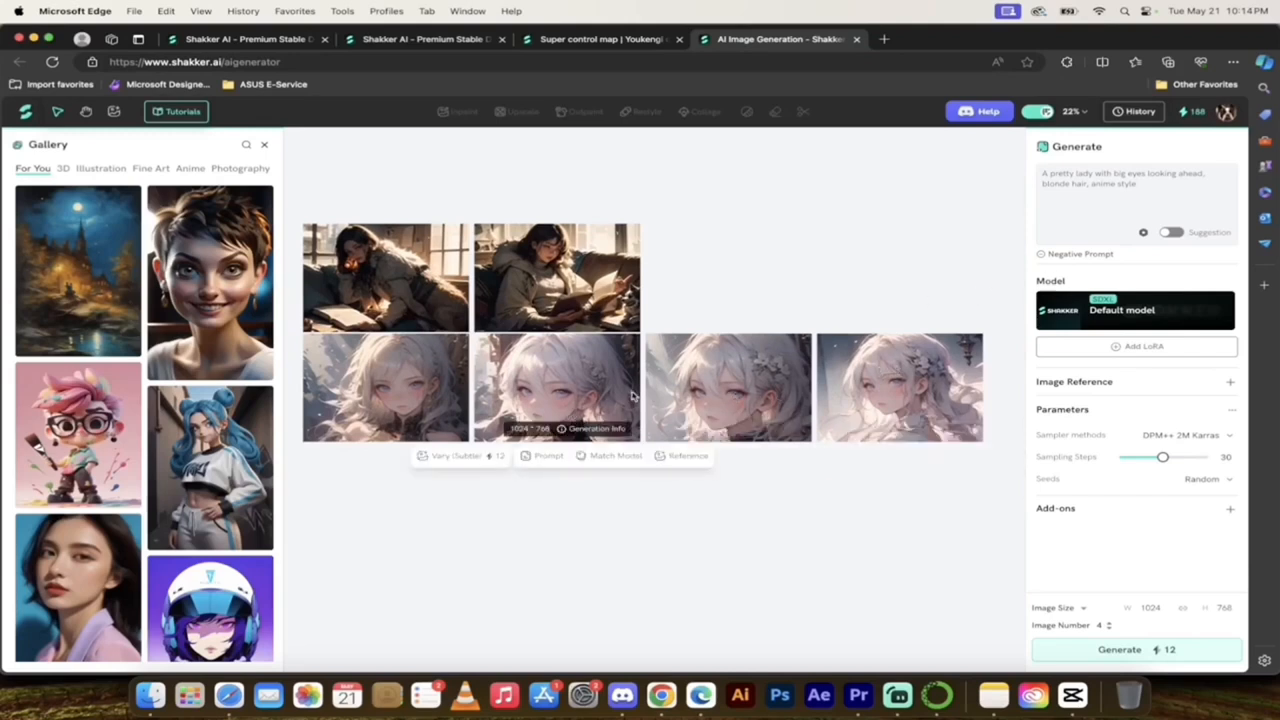
mouse_move(757, 370)
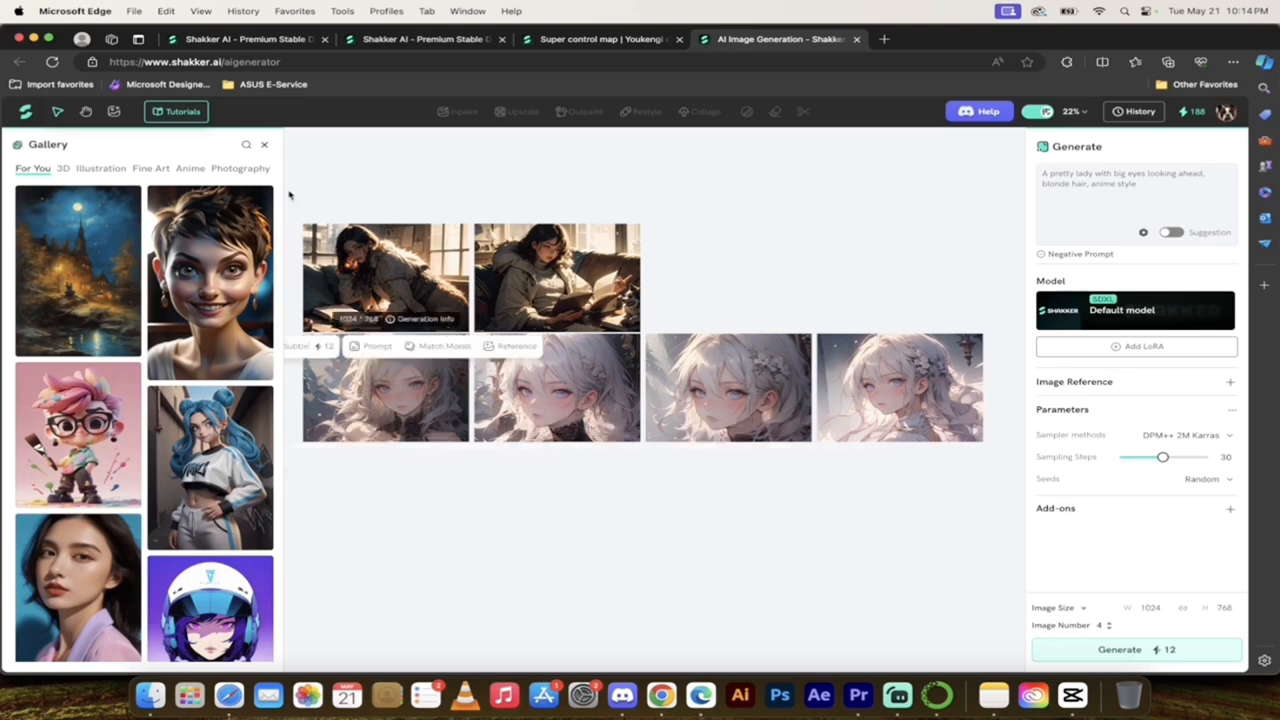
left_click(264, 148)
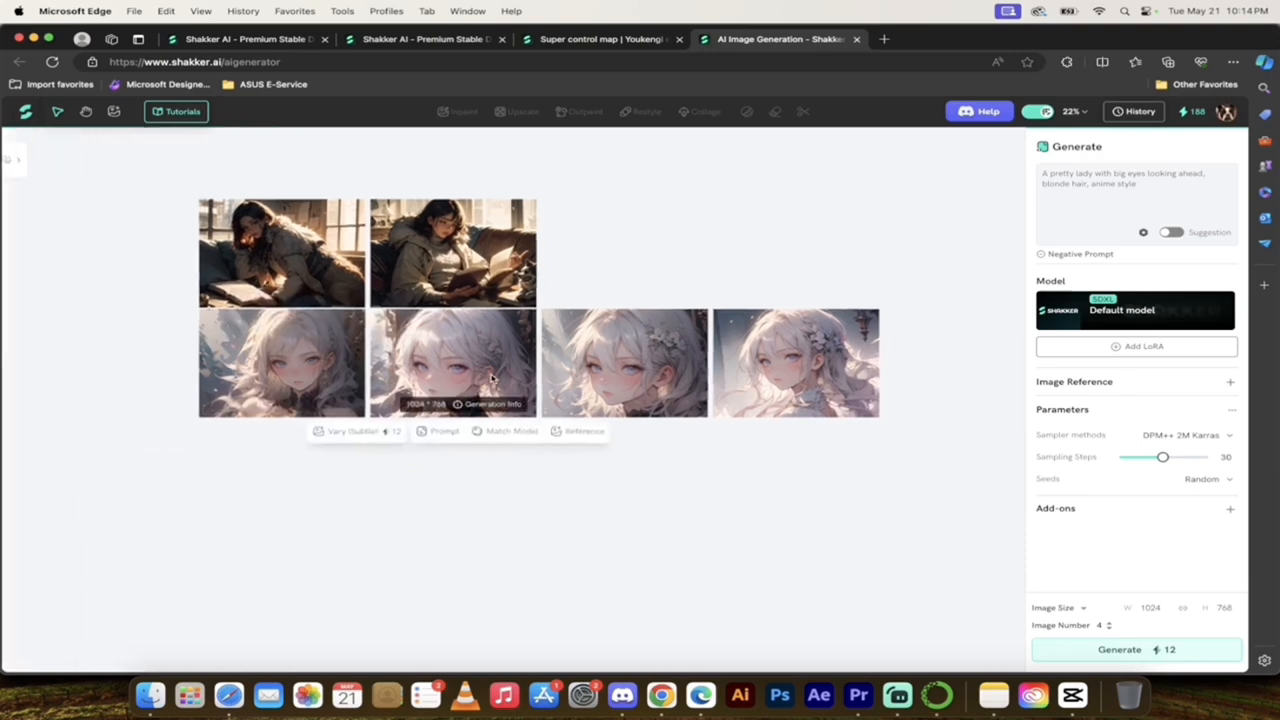
scroll(491, 376, "up", 2)
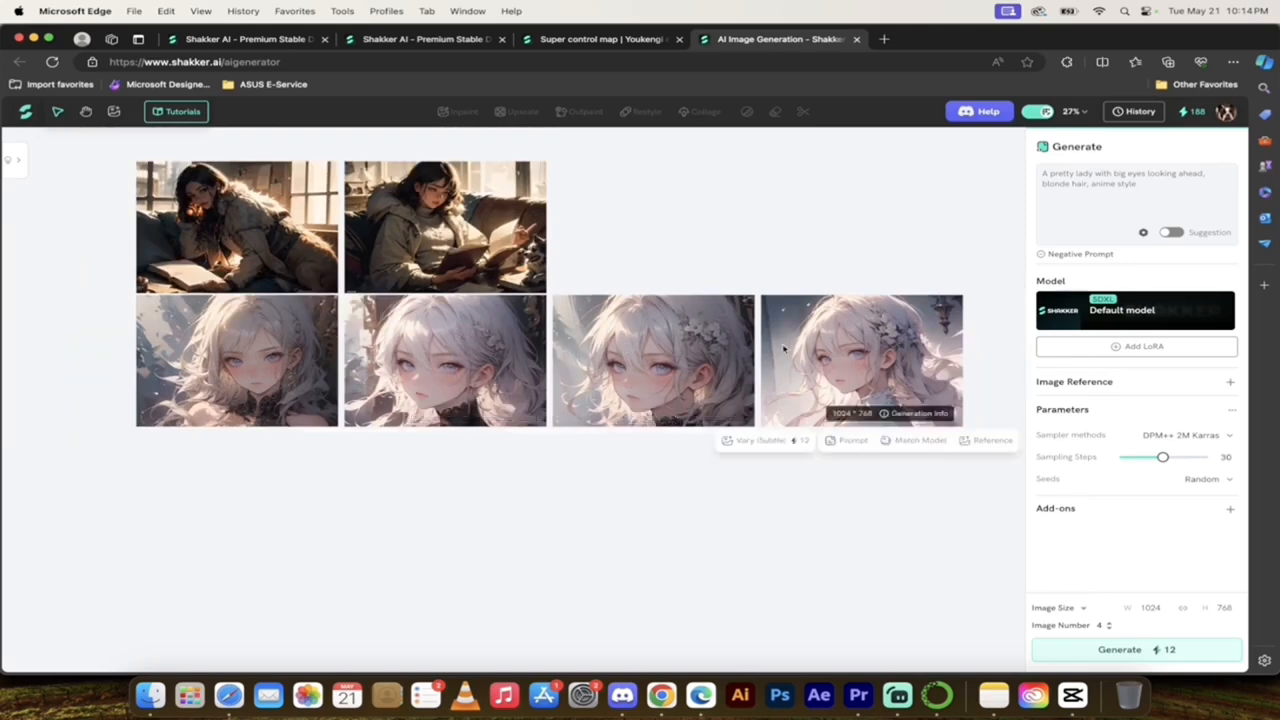
Step: Rearrange the canvas by moving both dark-haired woman images and the third anime portrait into a row below the others
left_click(414, 217)
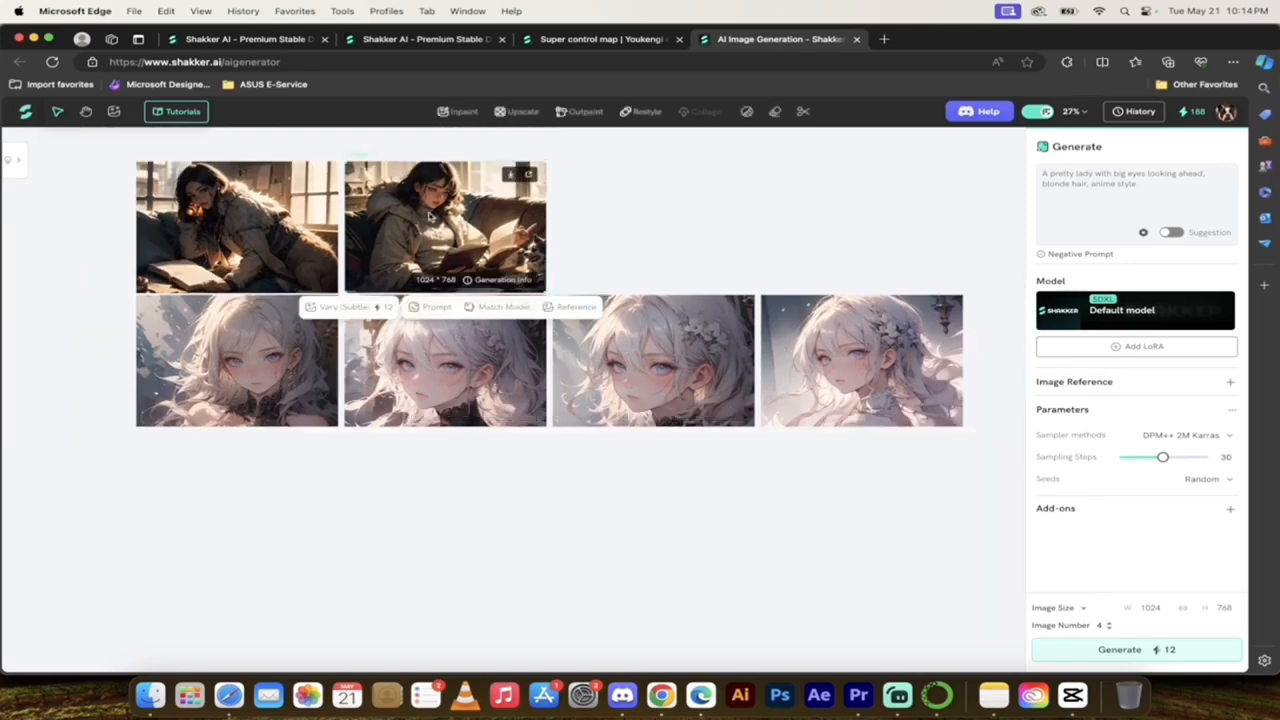
left_click_drag(440, 215, 225, 503)
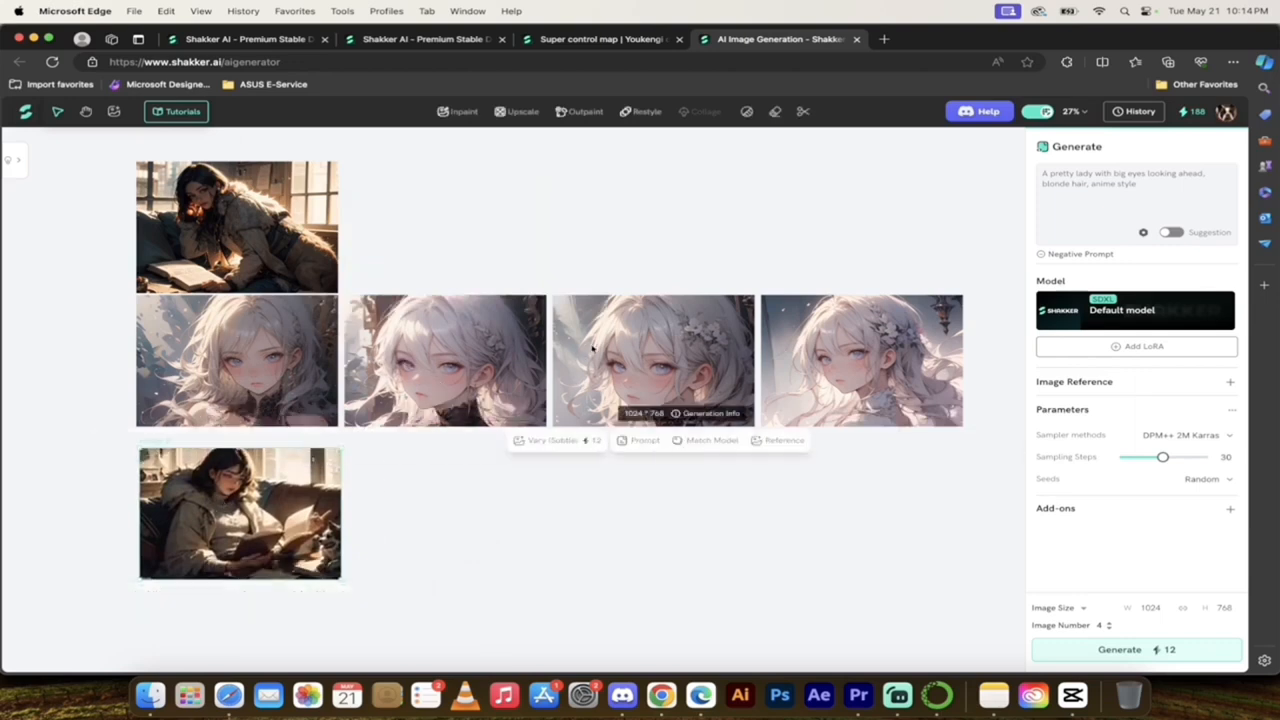
left_click_drag(593, 348, 400, 502)
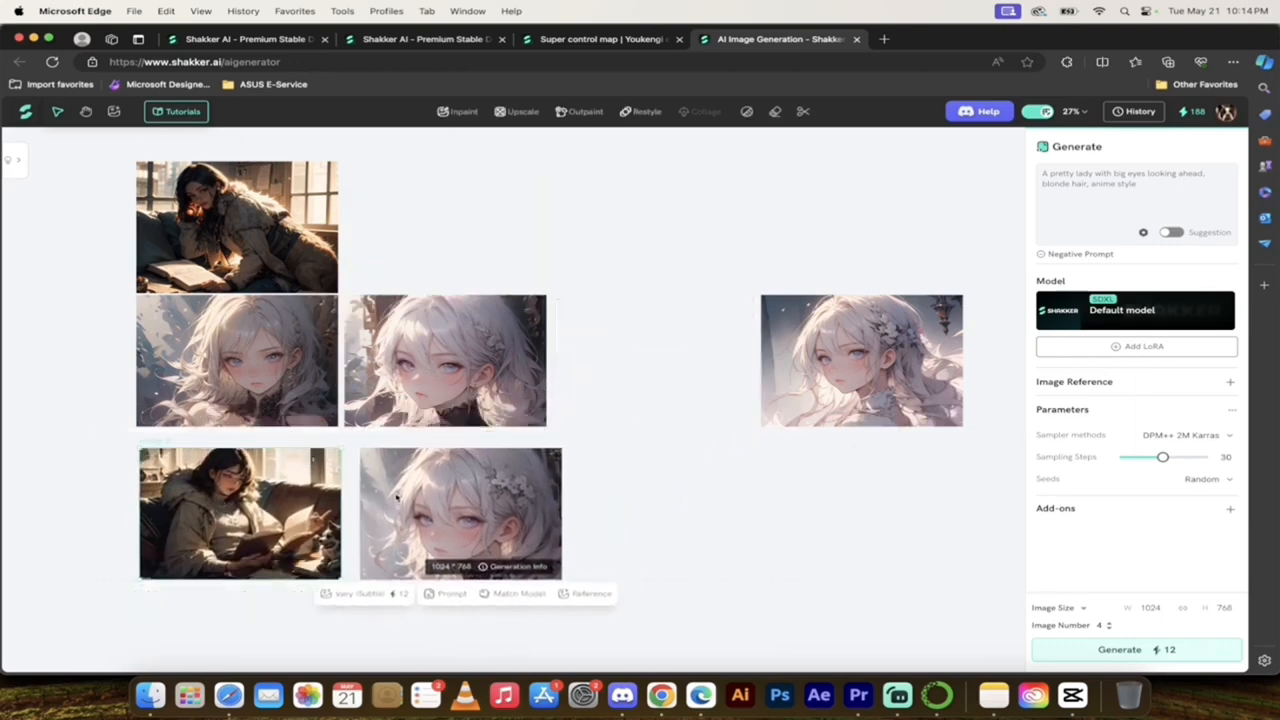
left_click_drag(258, 228, 707, 515)
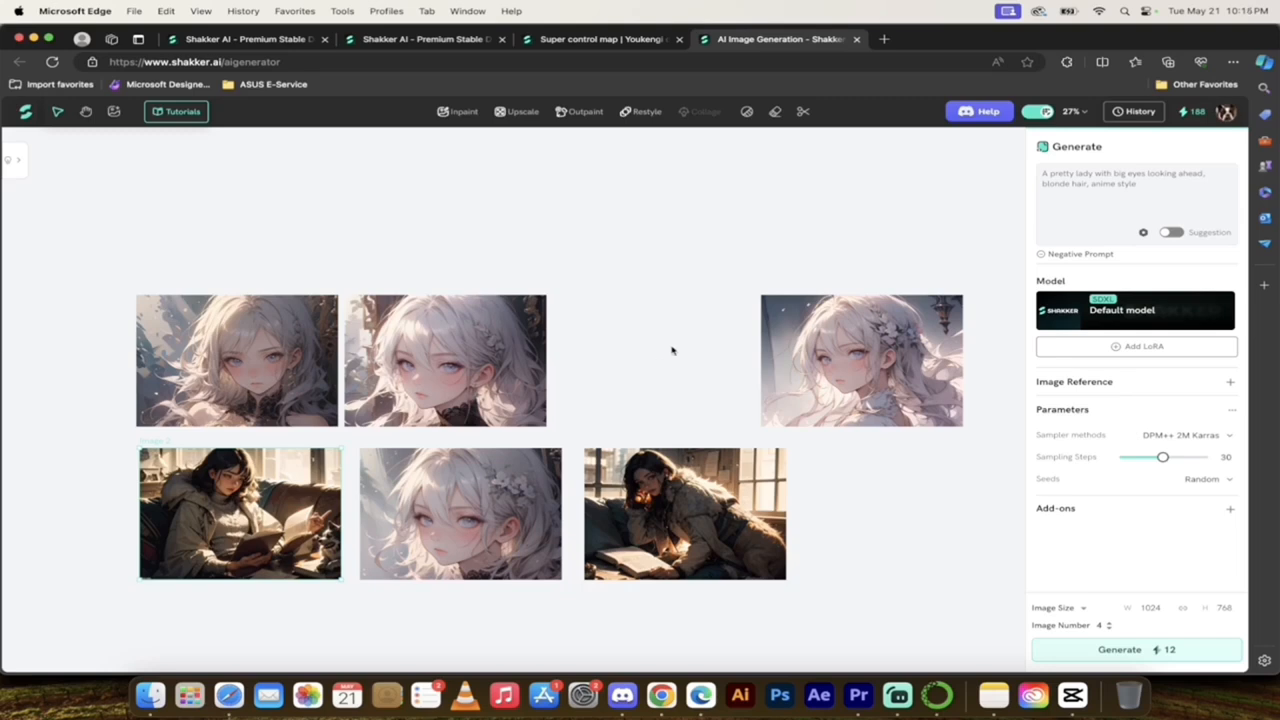
Step: Download the second anime portrait, view the downloaded file in Preview, and return to the canvas
scroll(673, 352, "down", 2)
scroll(673, 352, "right", 2)
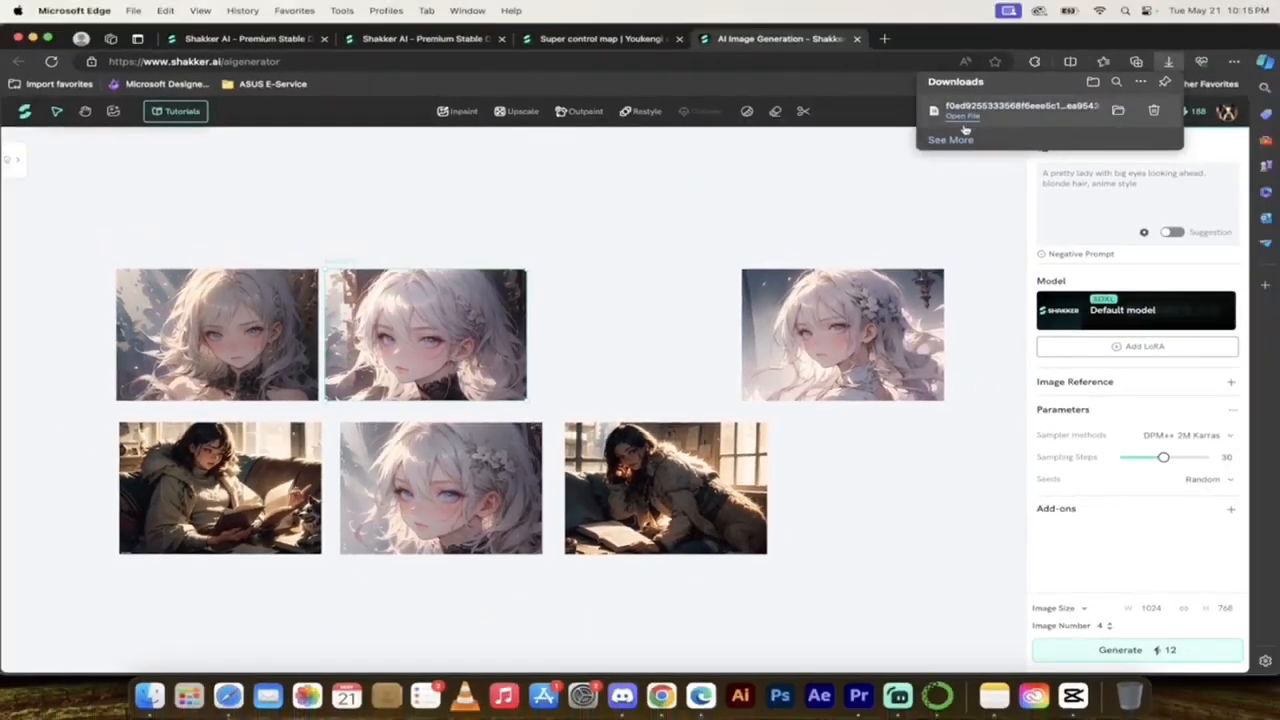
left_click(964, 118)
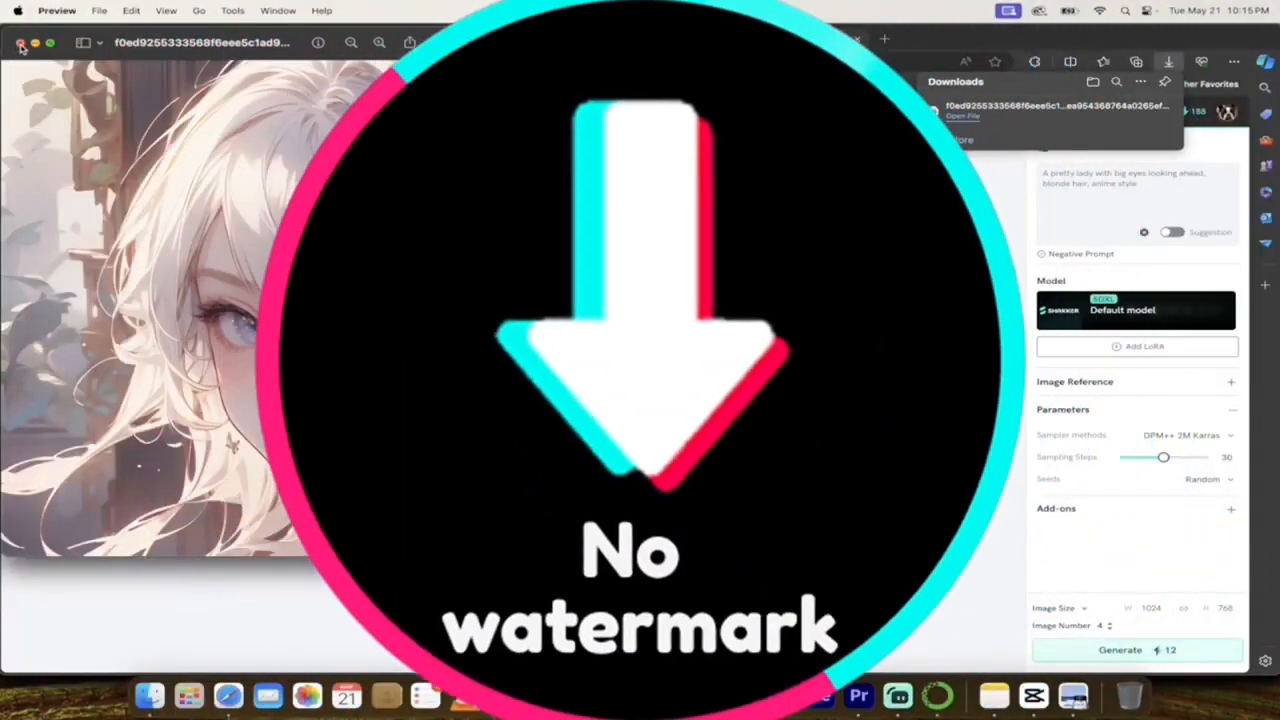
left_click(21, 44)
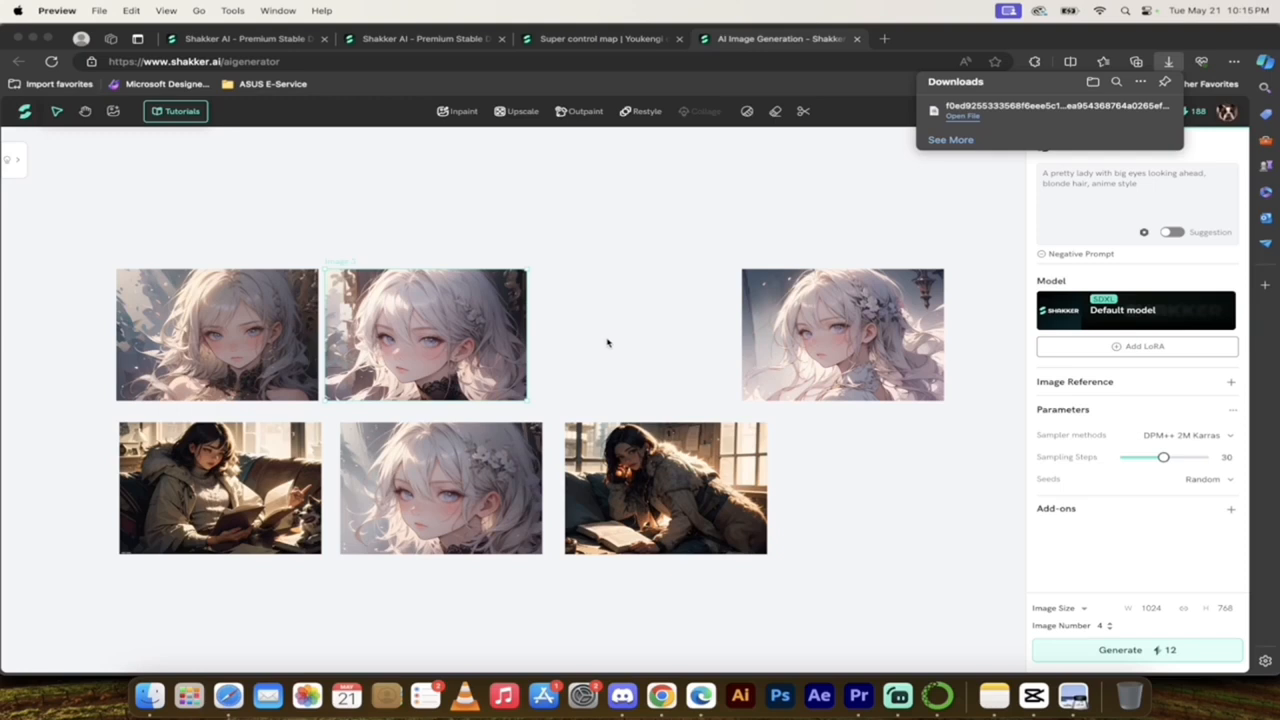
left_click(623, 250)
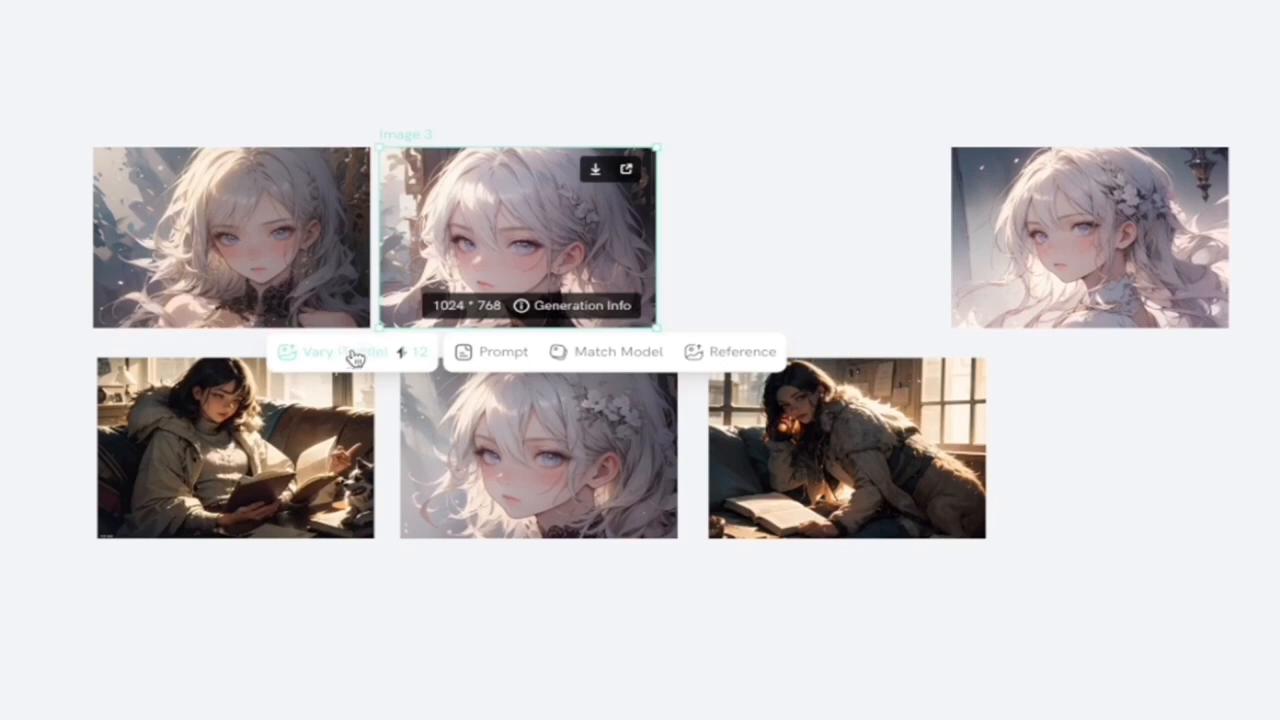
Step: Add the second anime portrait's extracted prompt to the generation prompt and read through the full prompt text
left_click(497, 358)
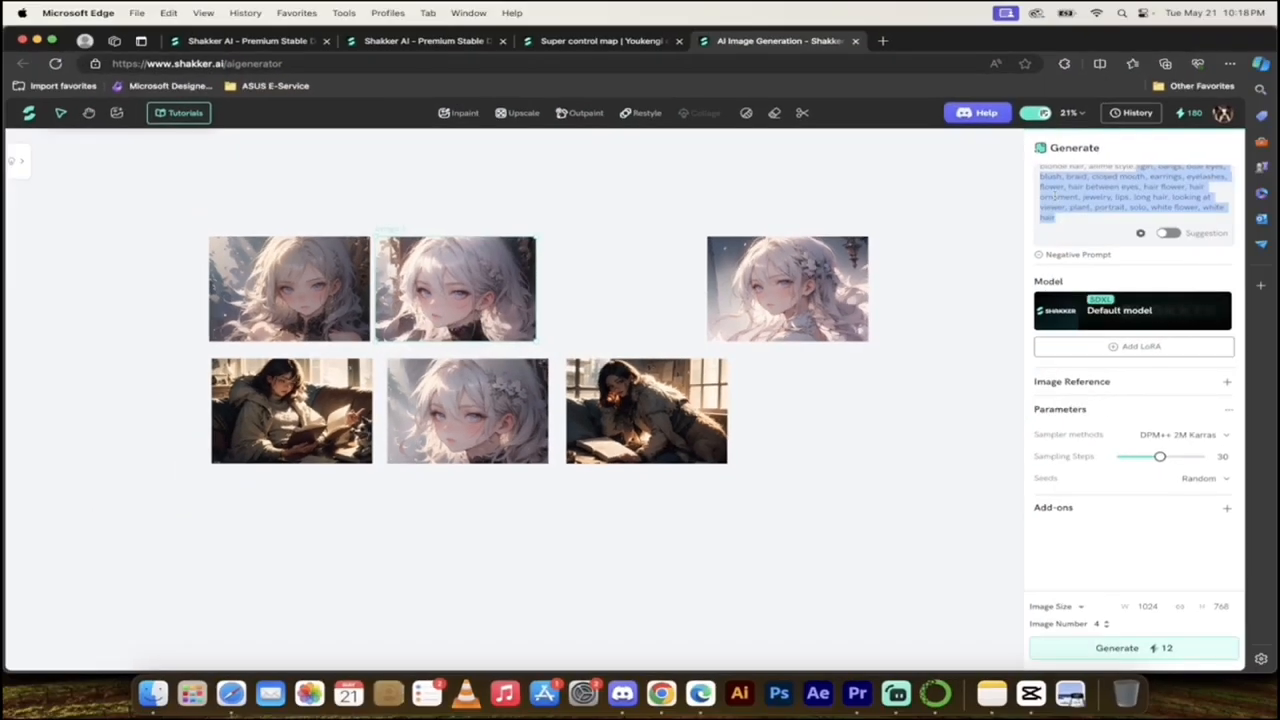
scroll(1052, 196, "up", 2)
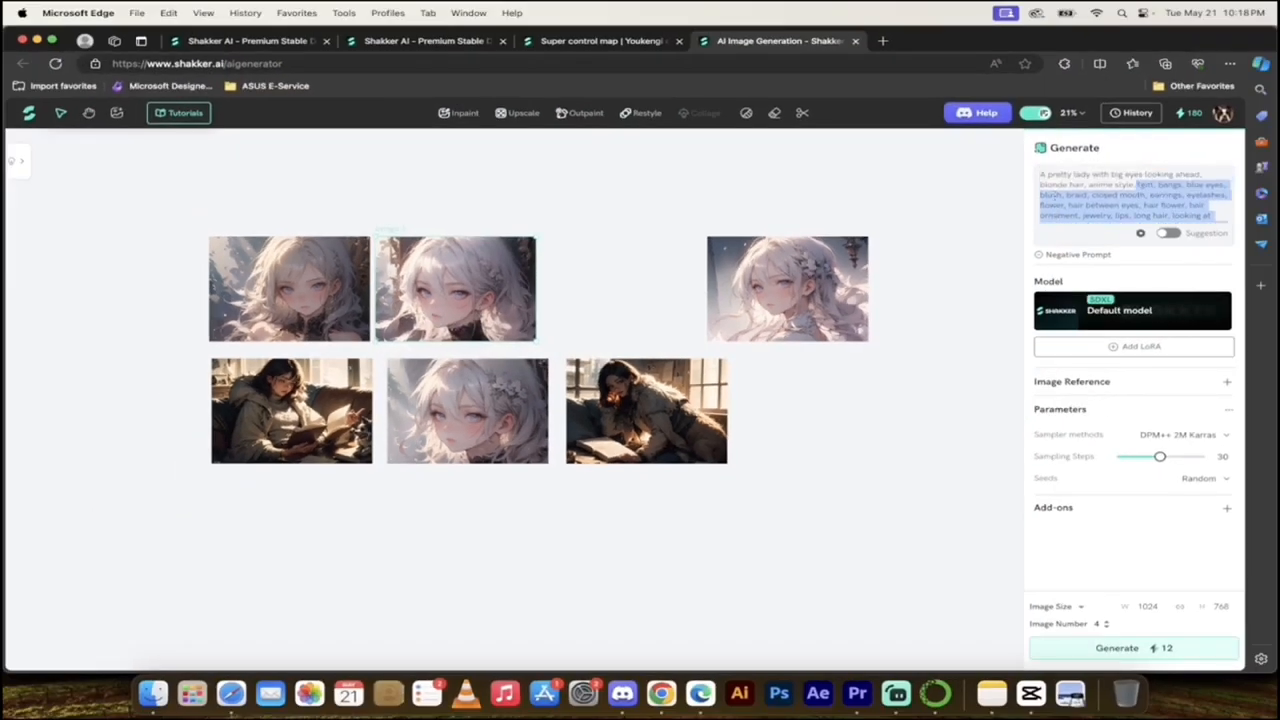
left_click(1069, 202)
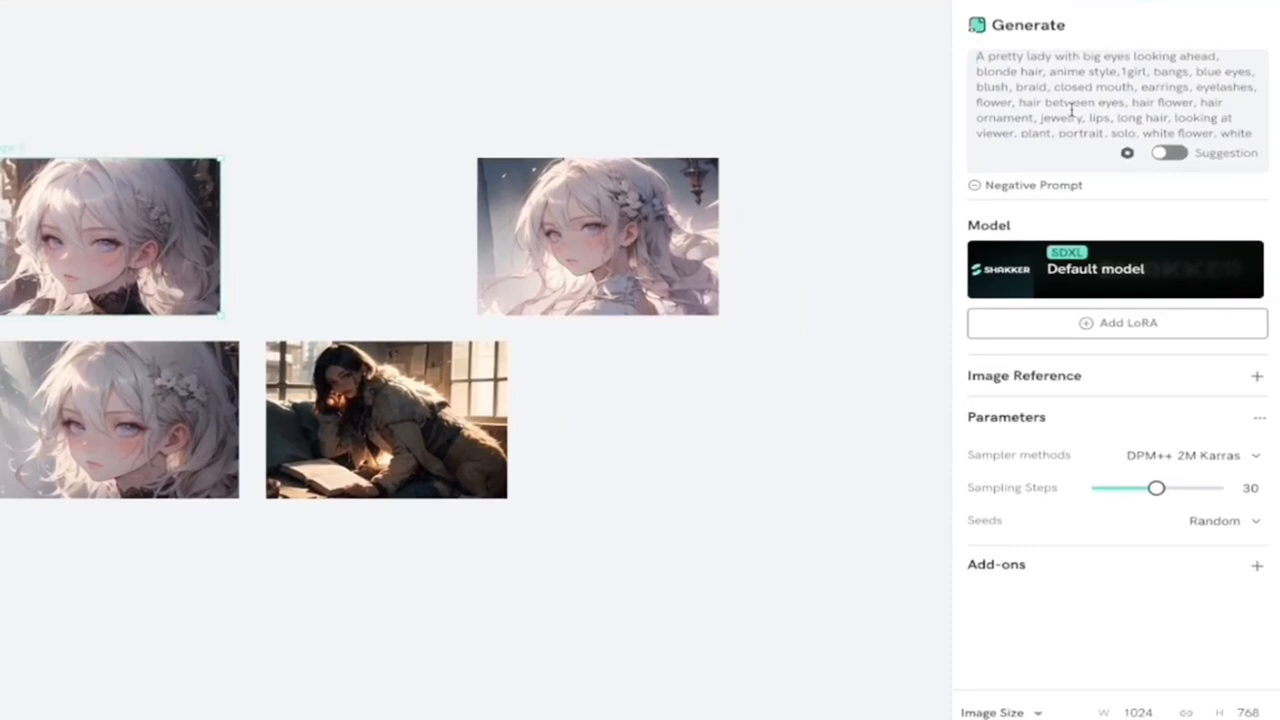
scroll(1071, 110, "up", 1)
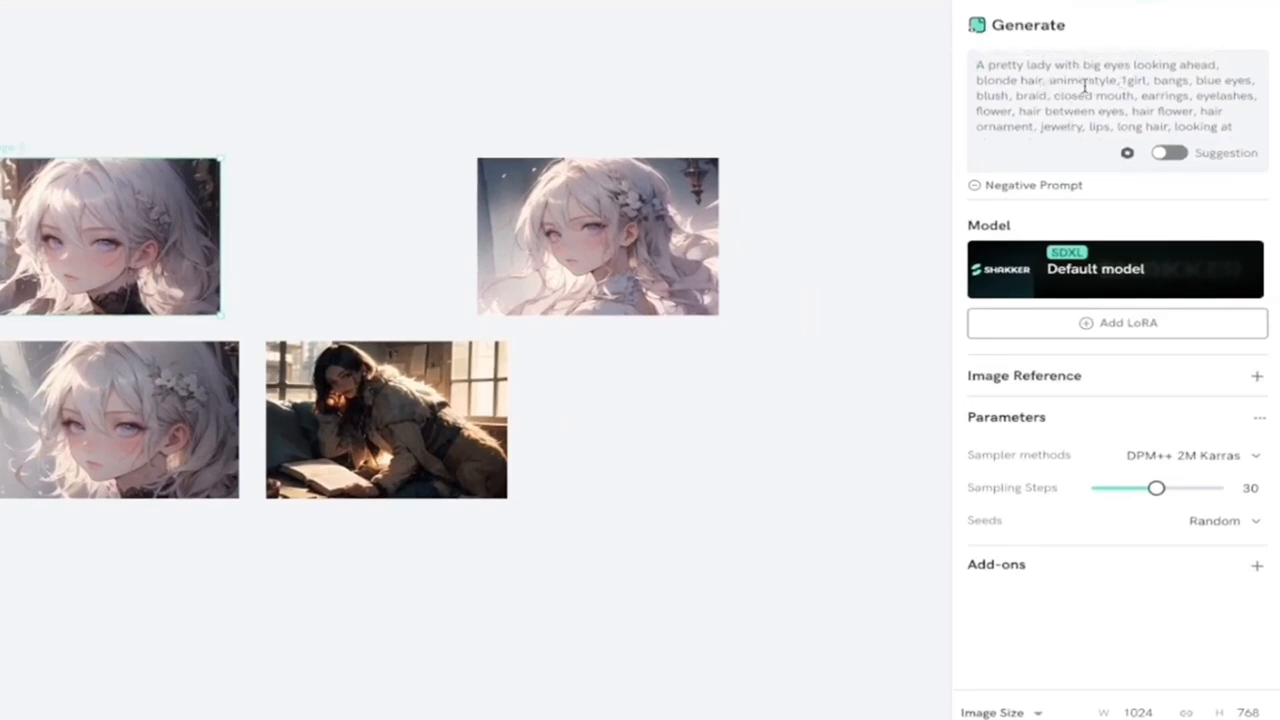
left_click(1084, 80)
left_click(1121, 80)
scroll(1055, 93, "down", 1)
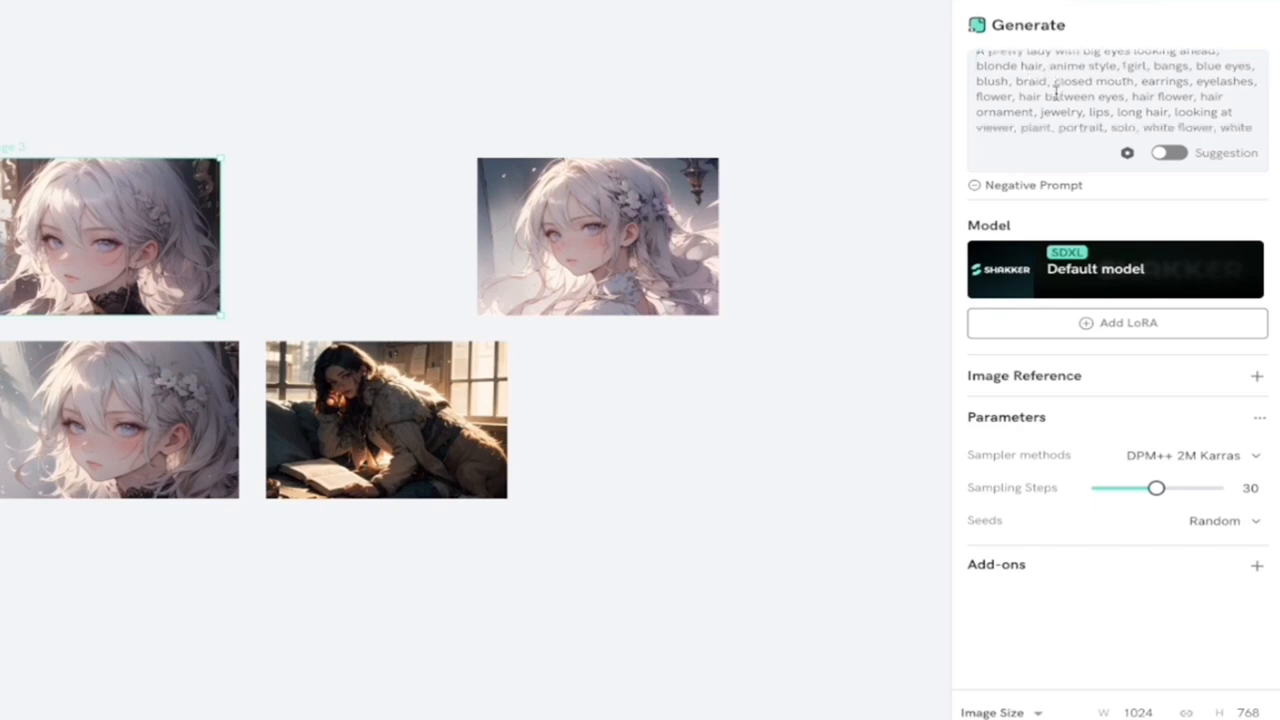
scroll(1092, 97, "down", 1)
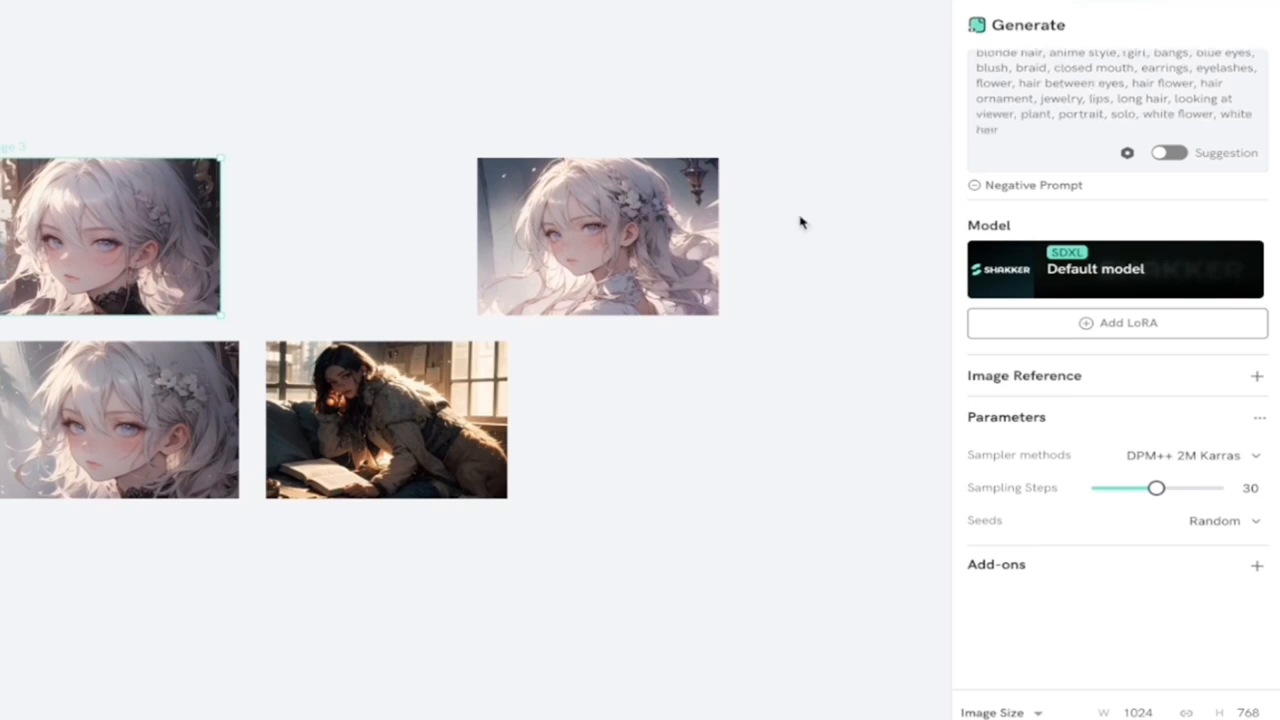
scroll(800, 222, "up", 1)
Step: Match the generation model to the image of the dark-haired woman leaning over a book, and add the fourth anime portrait as image reference
mouse_move(640, 284)
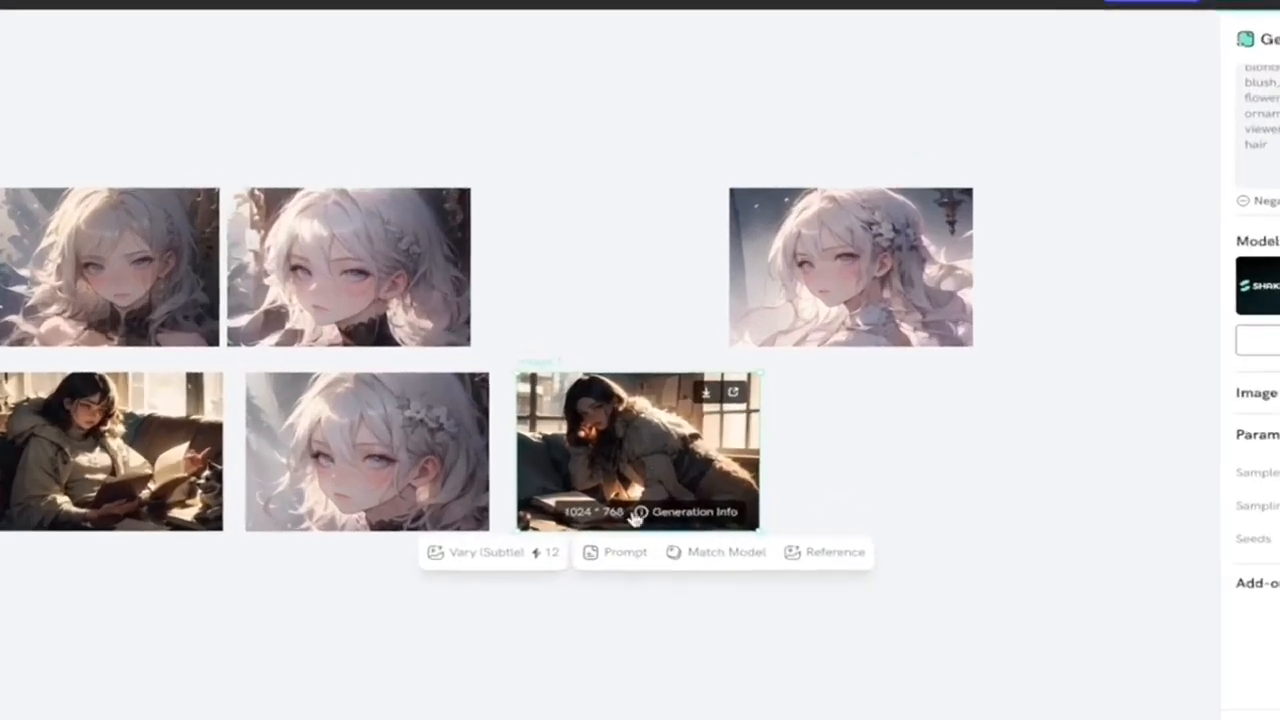
left_click(716, 552)
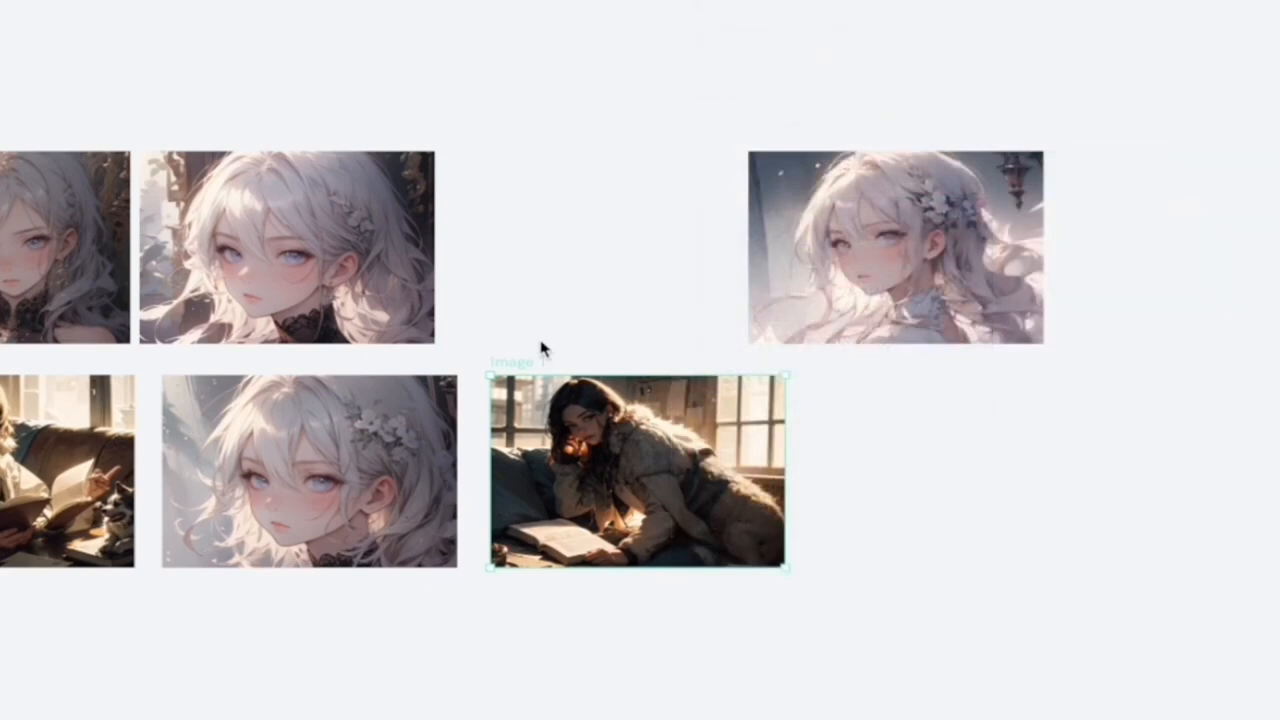
mouse_move(700, 473)
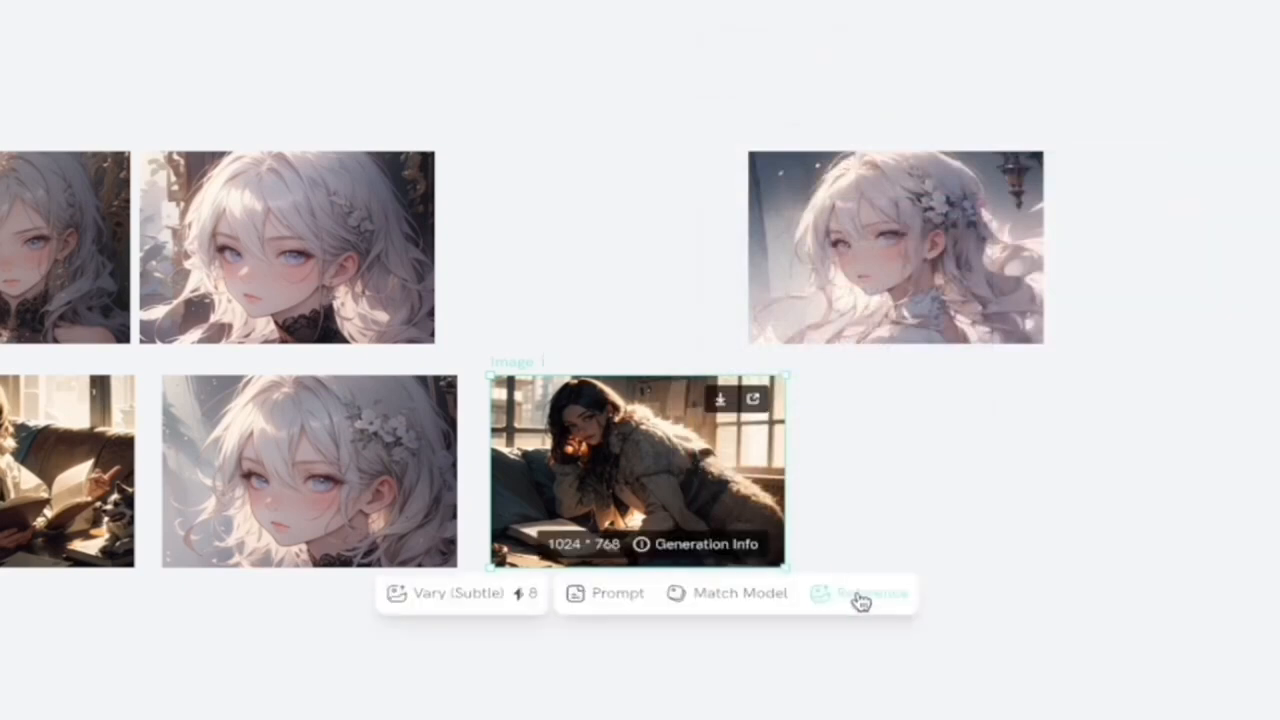
left_click(877, 247)
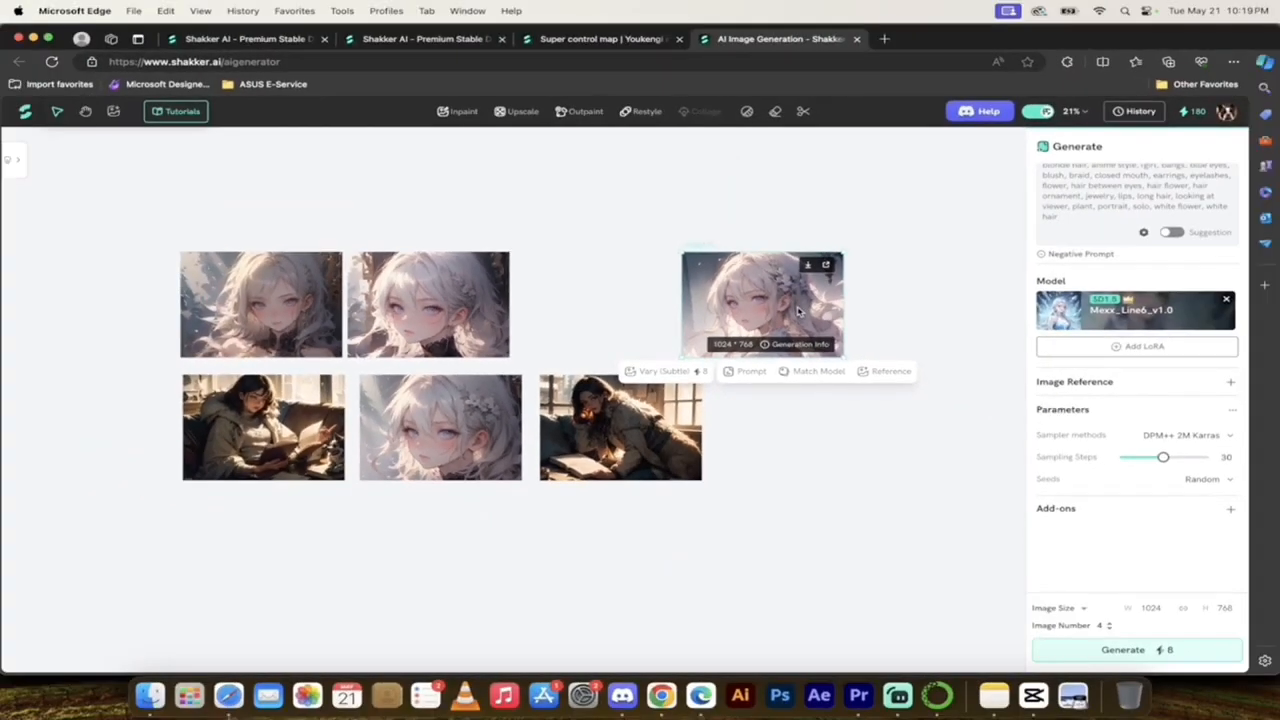
left_click(870, 377)
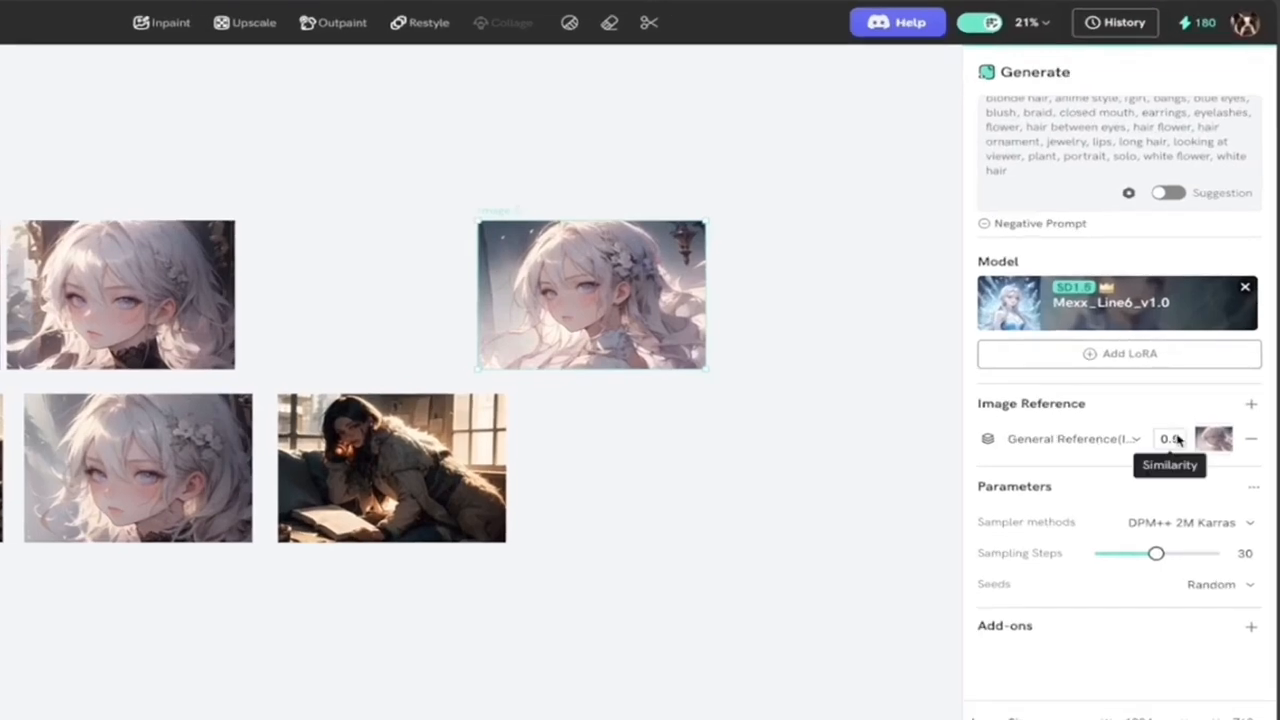
Step: Set the similarity of the general image reference to 1
left_click(1136, 438)
left_click(1140, 446)
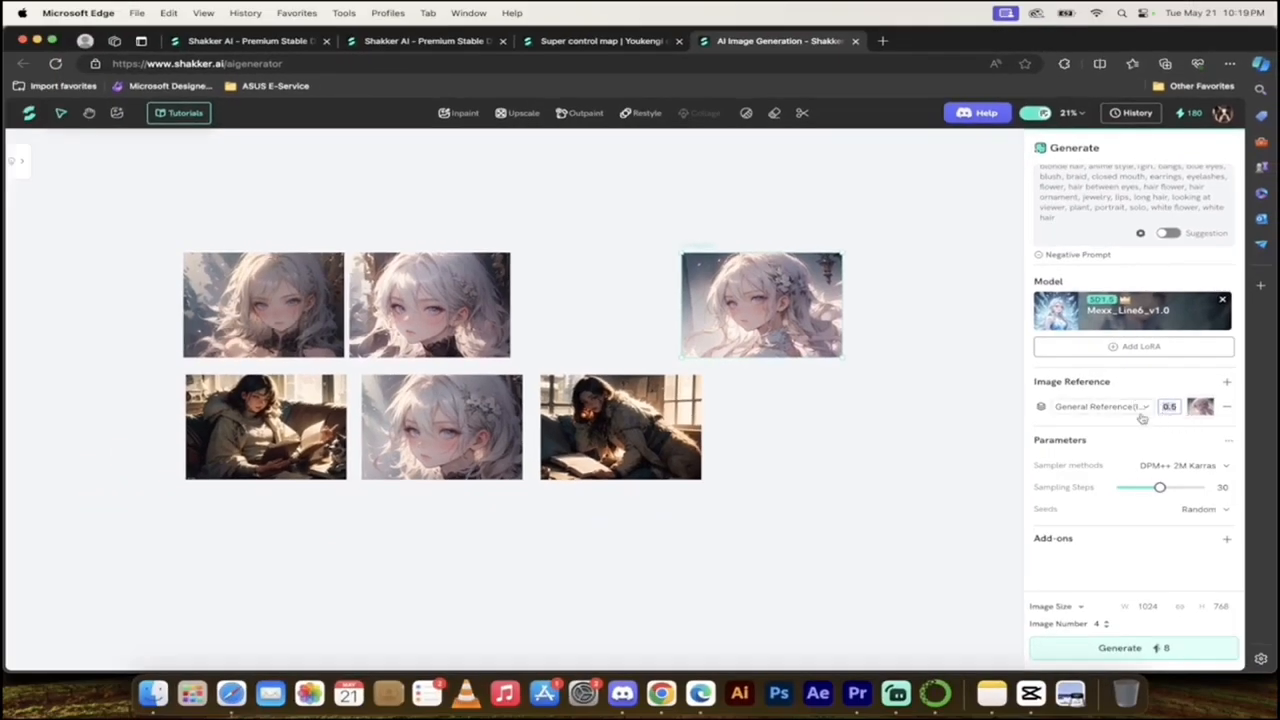
type("10")
key("BackSpace")
type(".0")
left_click(1101, 388)
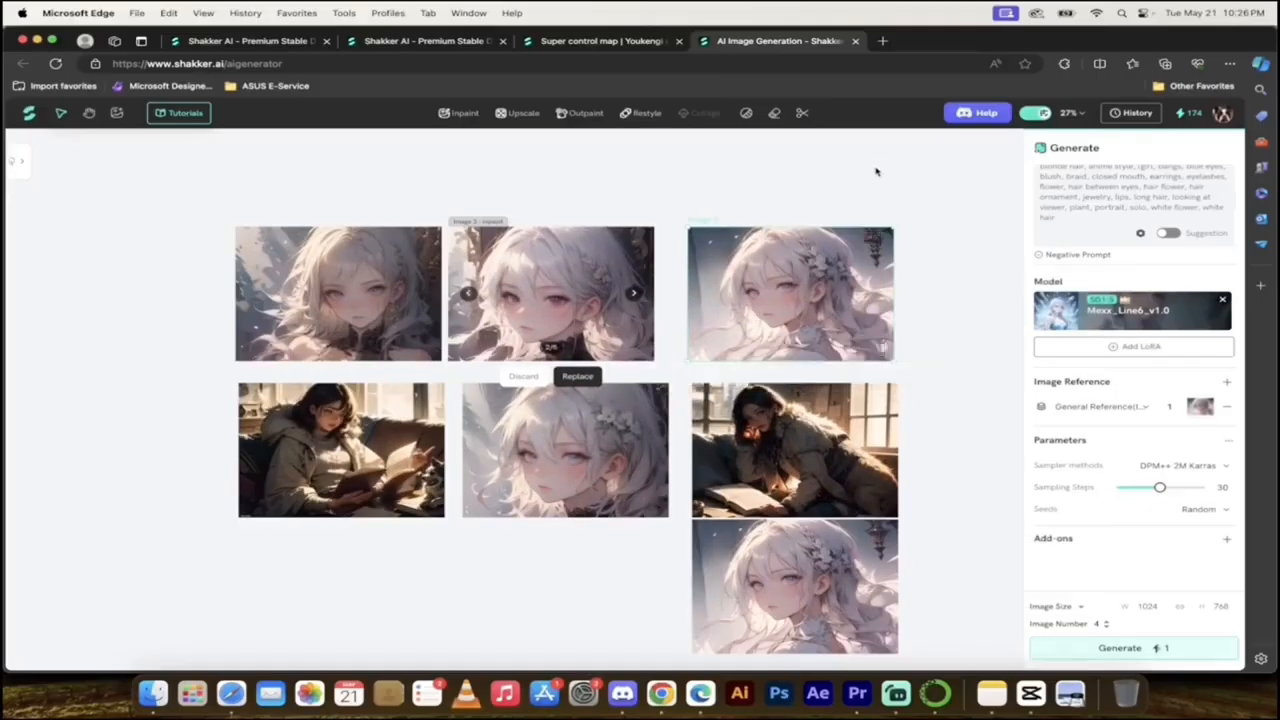
left_click(878, 172)
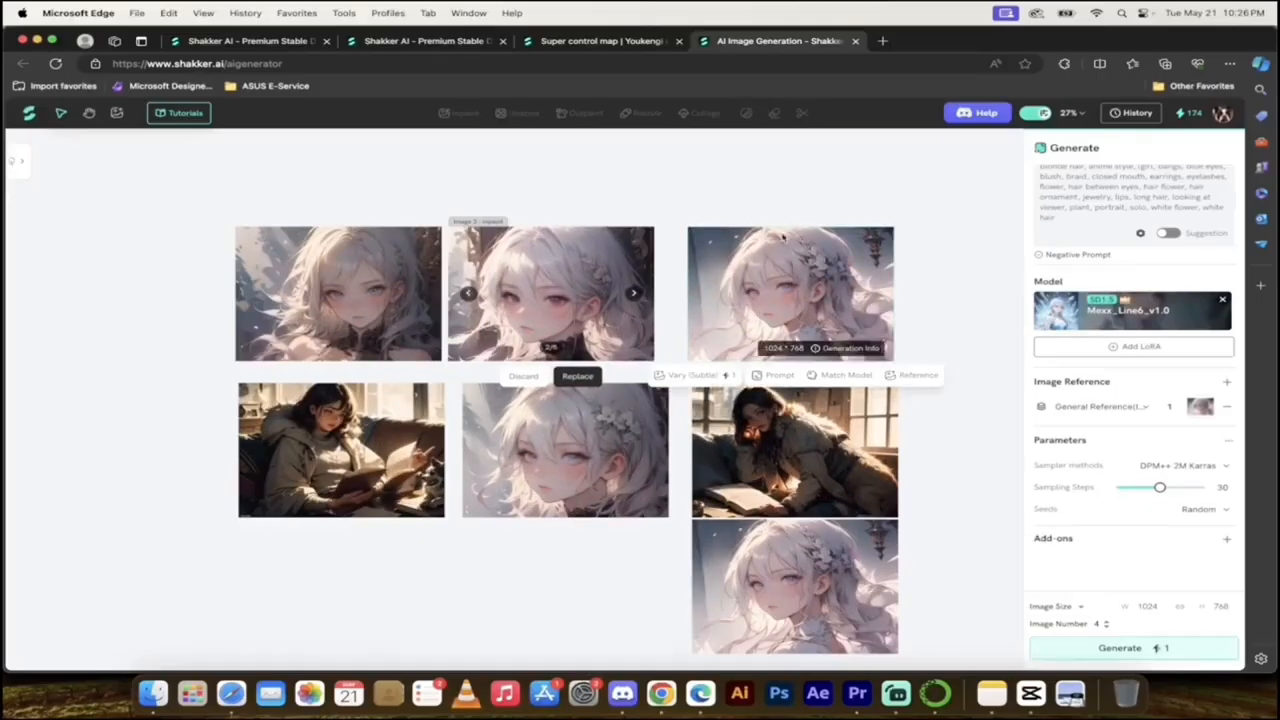
Step: Try inpainting the flower-haired portrait in the first row, masking both eyes and using the prompt with "red eyes" at 50% creativity
left_click(790, 262)
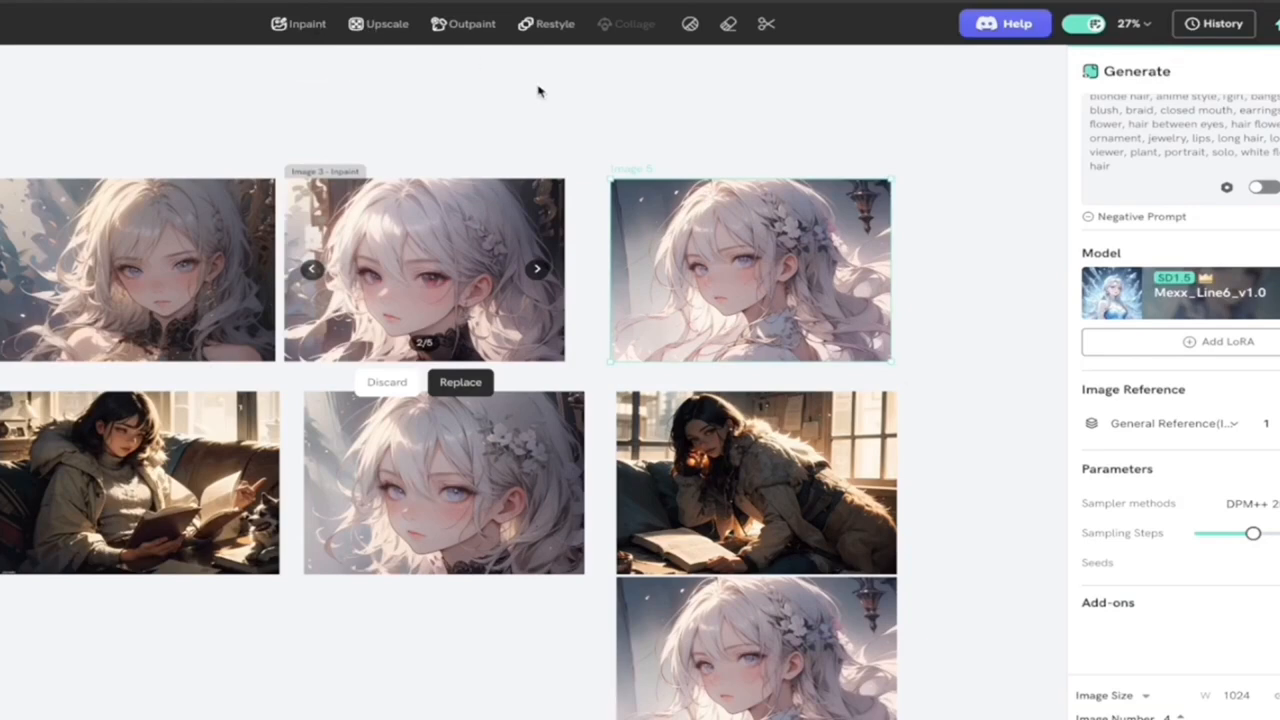
mouse_move(737, 231)
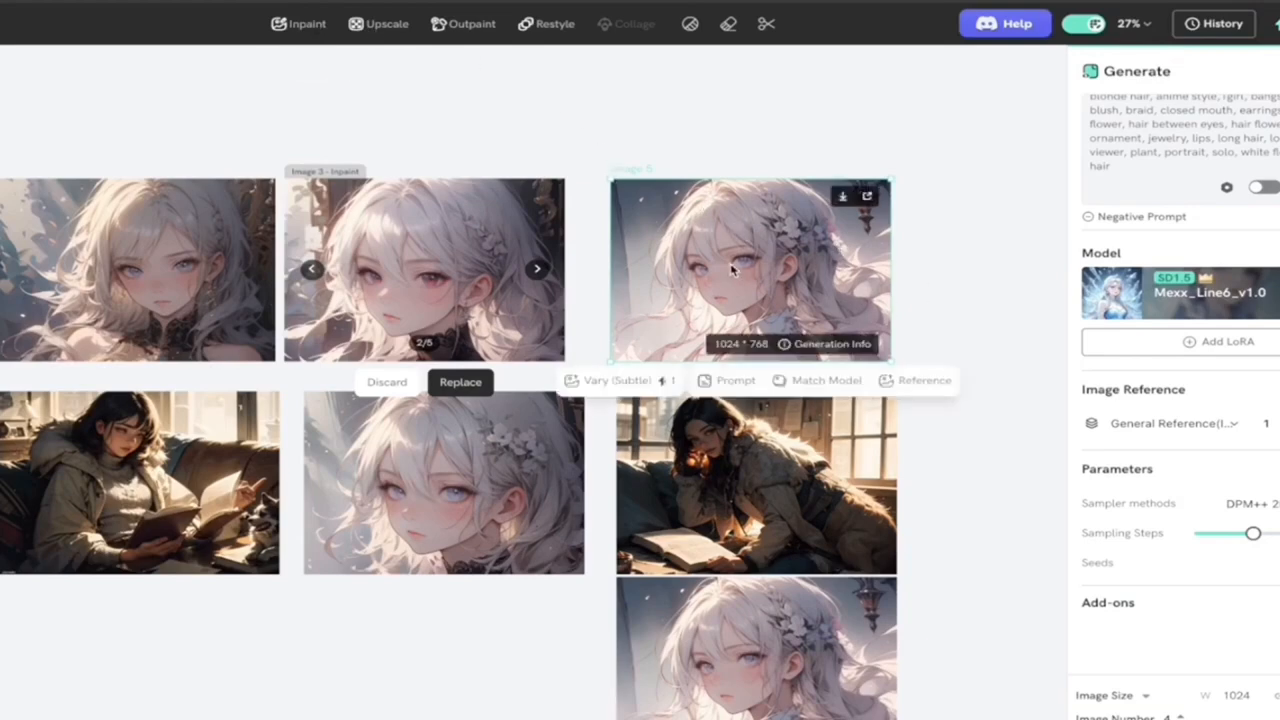
scroll(733, 268, "up", 5)
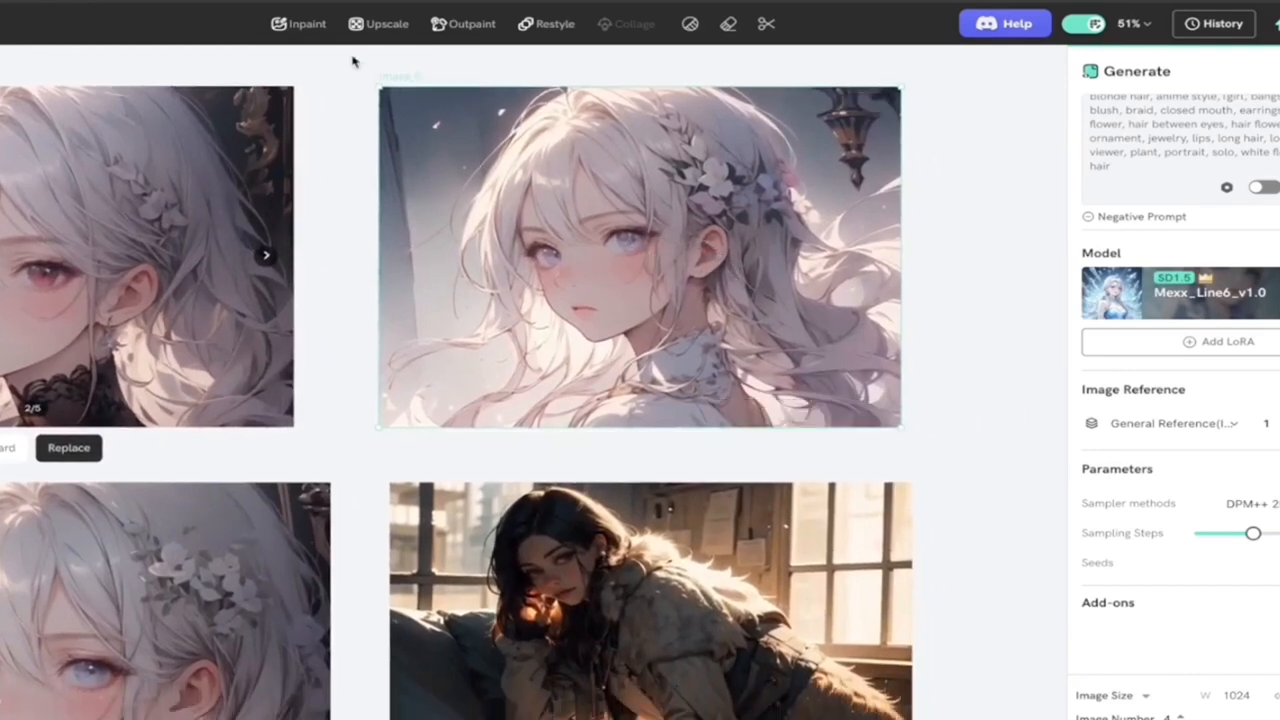
left_click(305, 25)
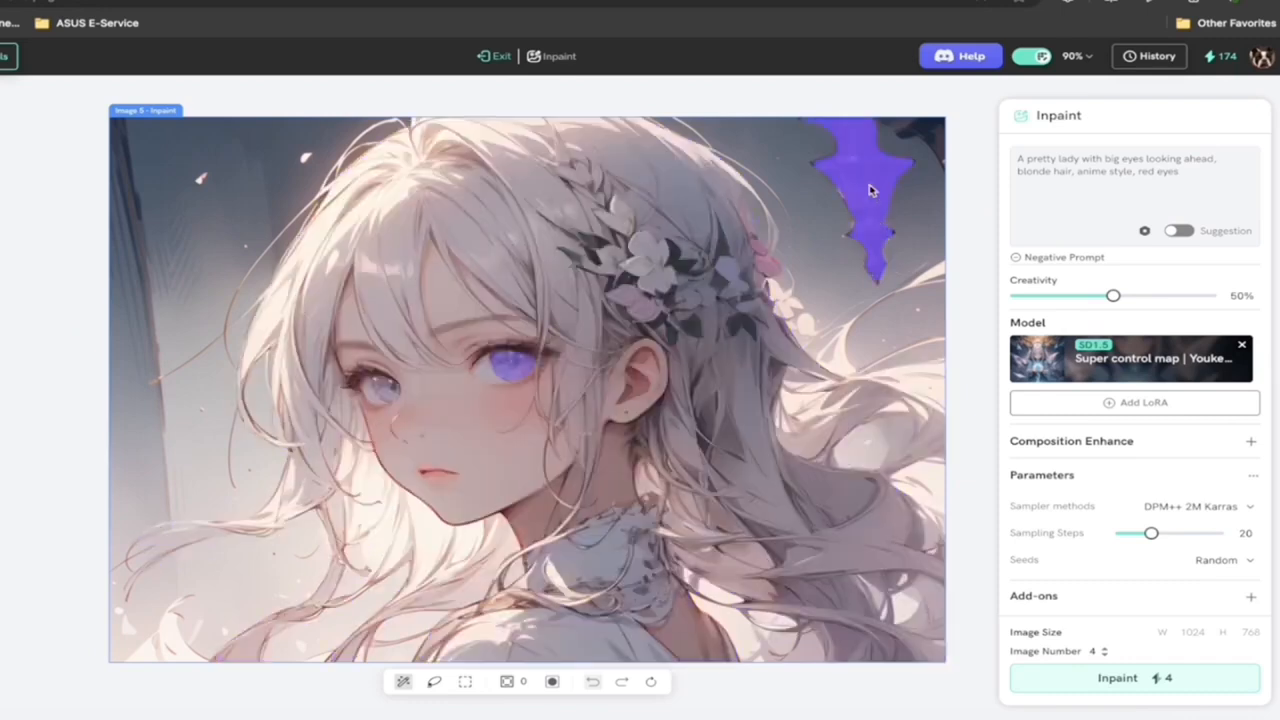
left_click(511, 372)
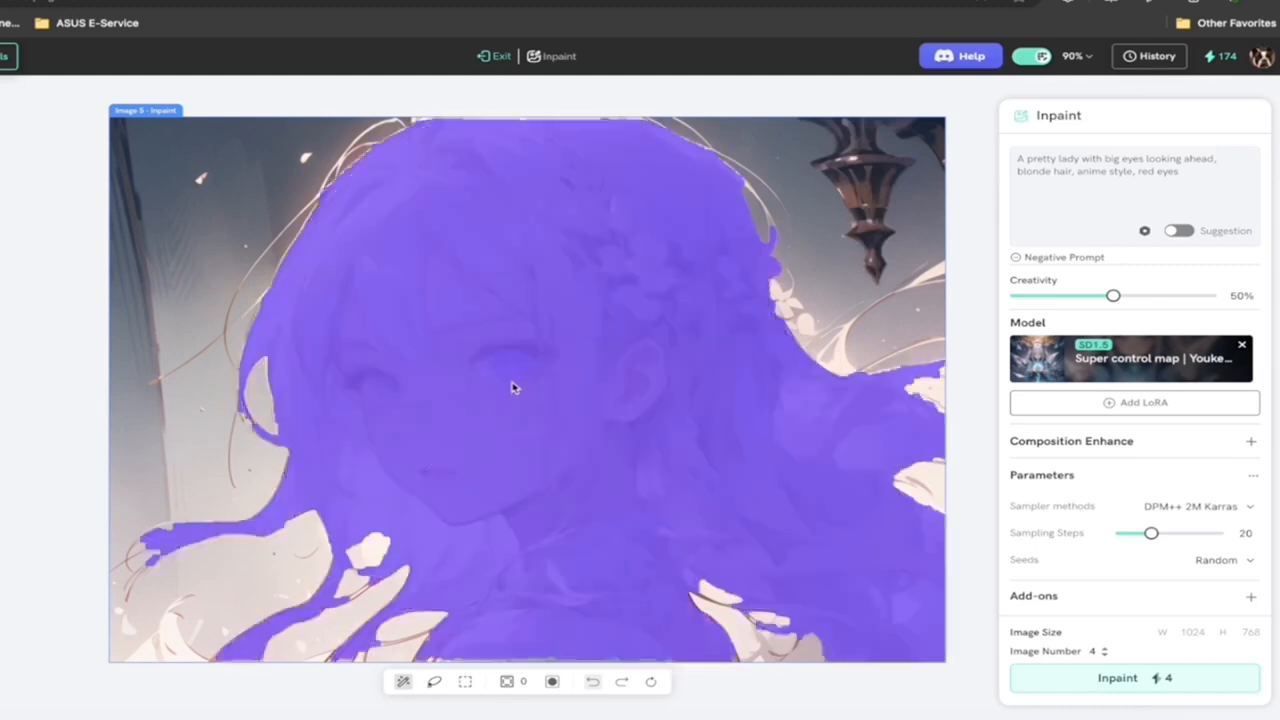
left_click(507, 367)
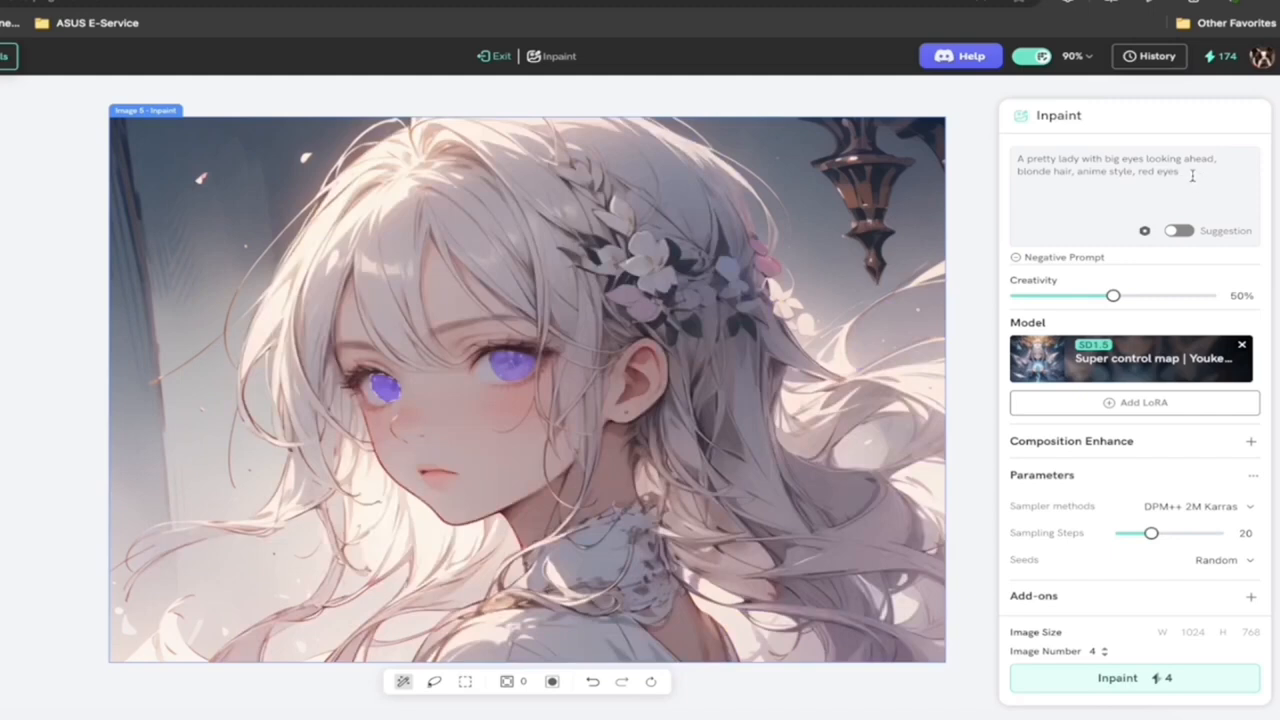
left_click(1117, 680)
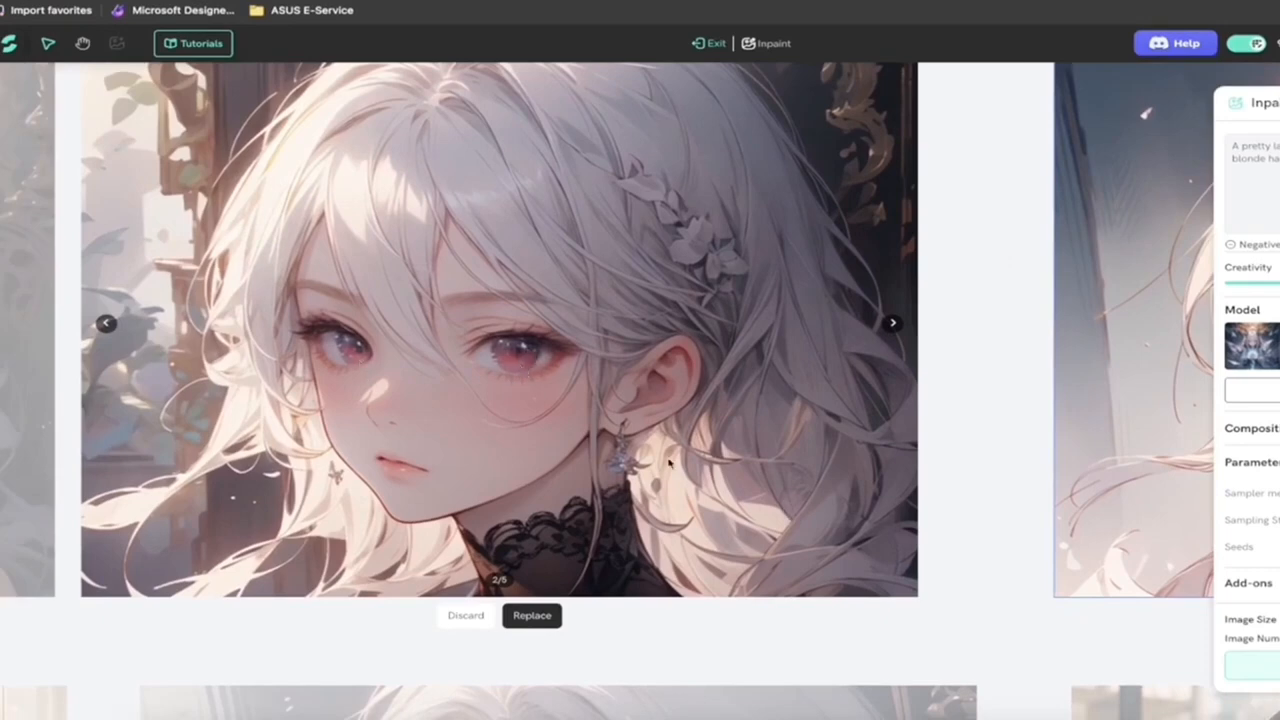
Step: Compare the masked portrait with the inpainted red-eyed portrait beside it, and exit Inpaint mode
scroll(672, 458, "down", 3)
scroll(670, 462, "down", 2)
scroll(670, 462, "right", 3)
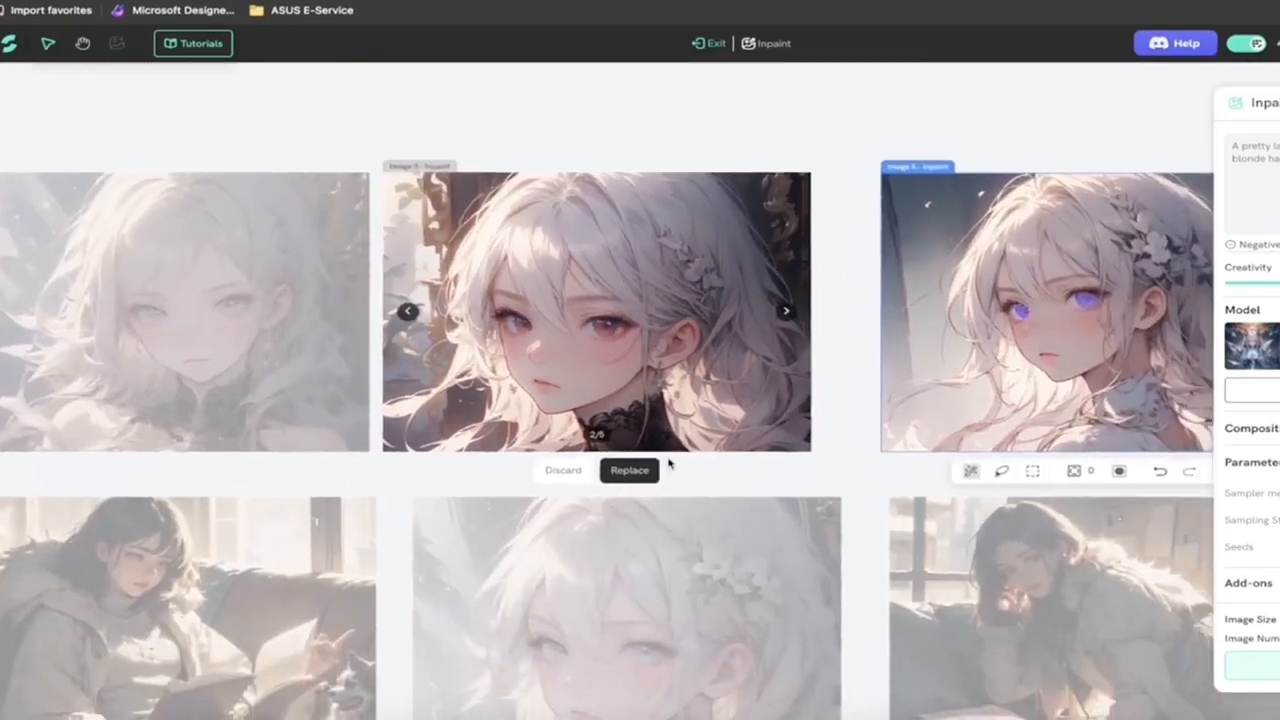
scroll(726, 405, "up", 1)
scroll(726, 405, "right", 1)
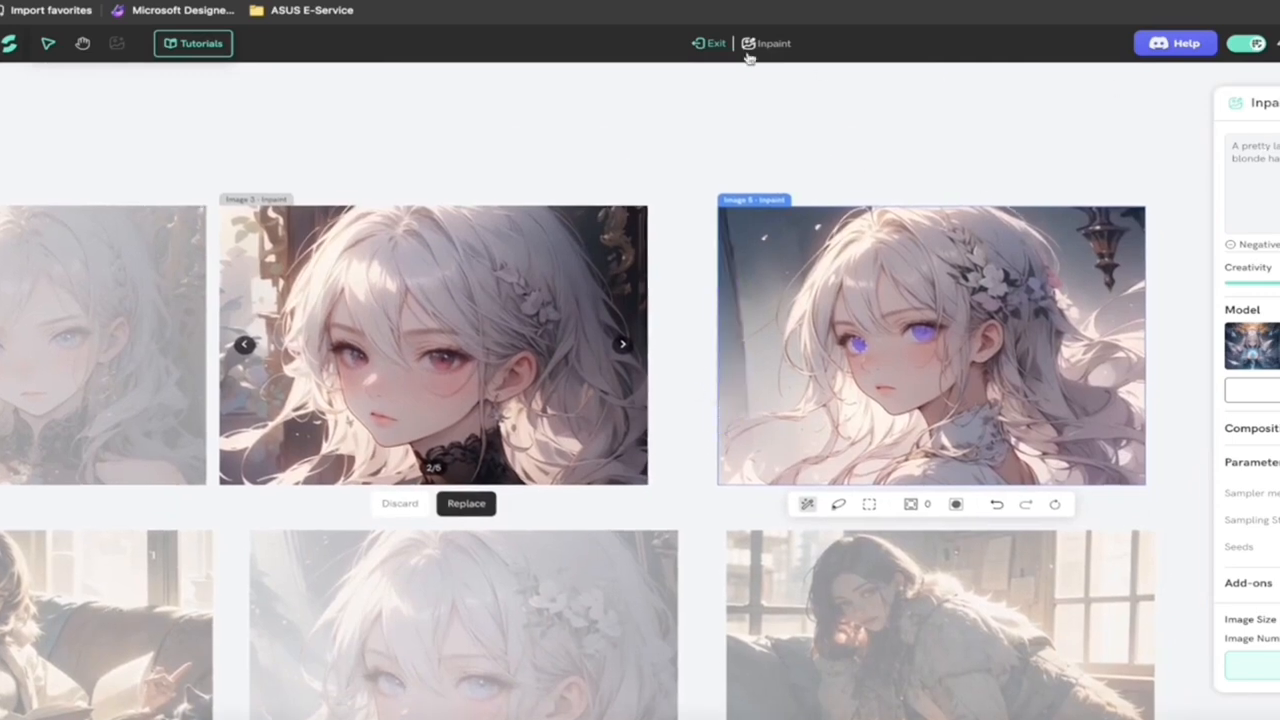
left_click(712, 45)
Step: Try the Upscale settings on the first anime portrait with a 2x scale and 0% creativity, and exit Upscale mode
scroll(763, 106, "left", 5)
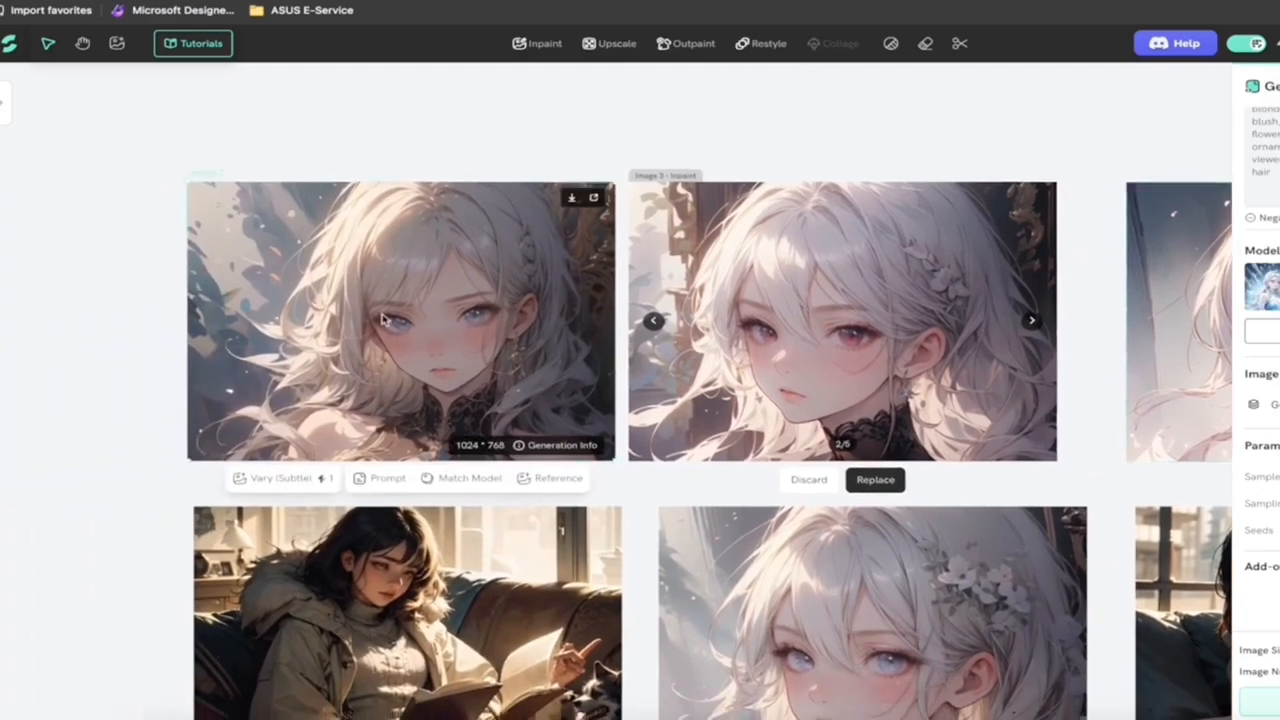
left_click(385, 320)
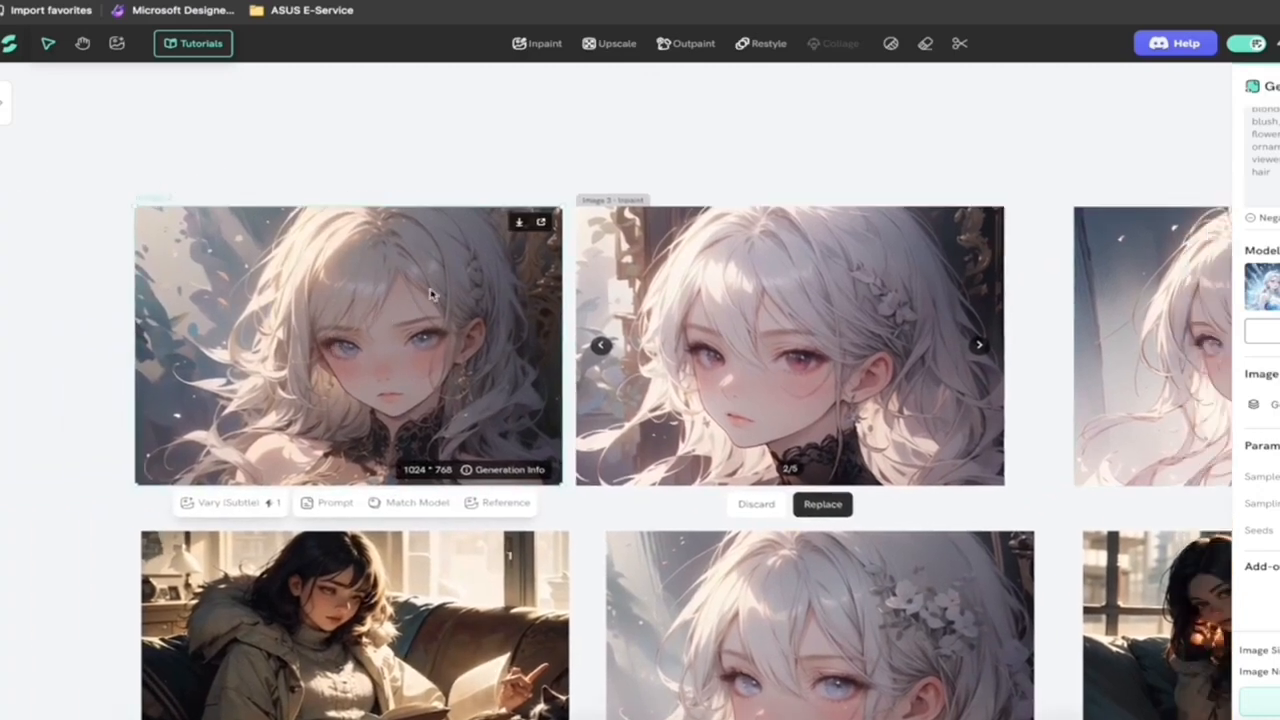
left_click(620, 47)
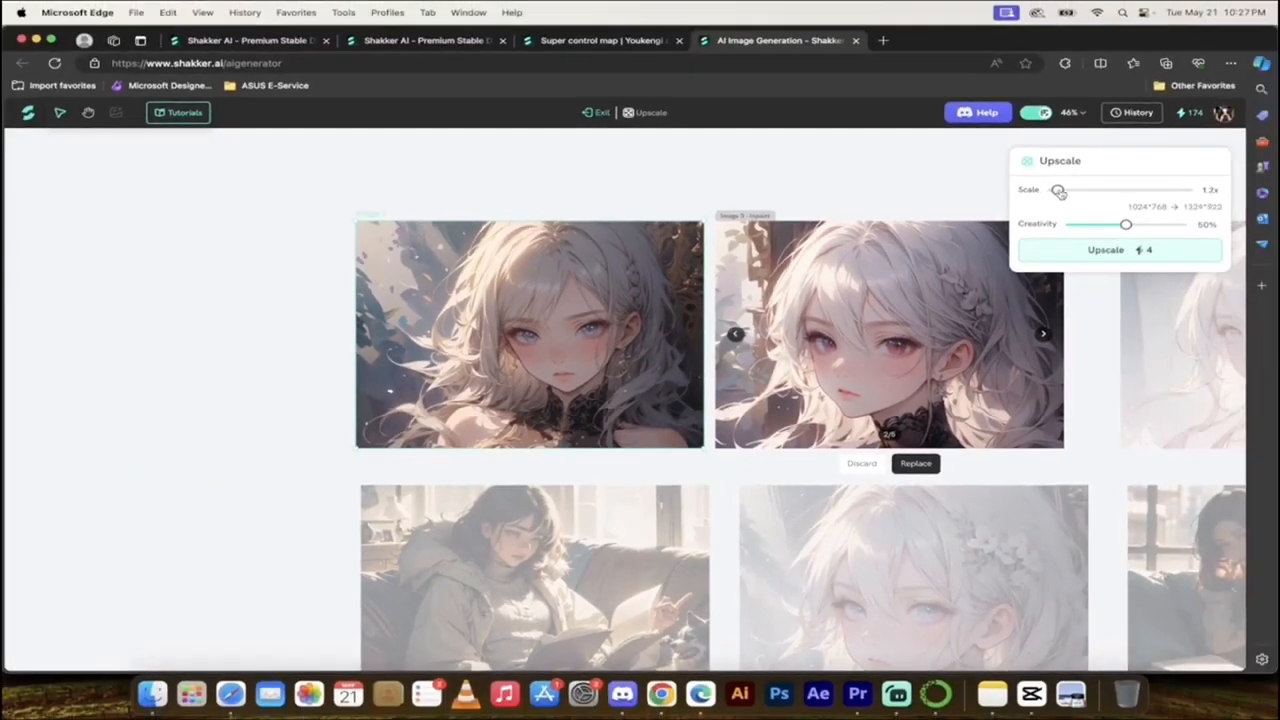
left_click_drag(1060, 192, 1085, 190)
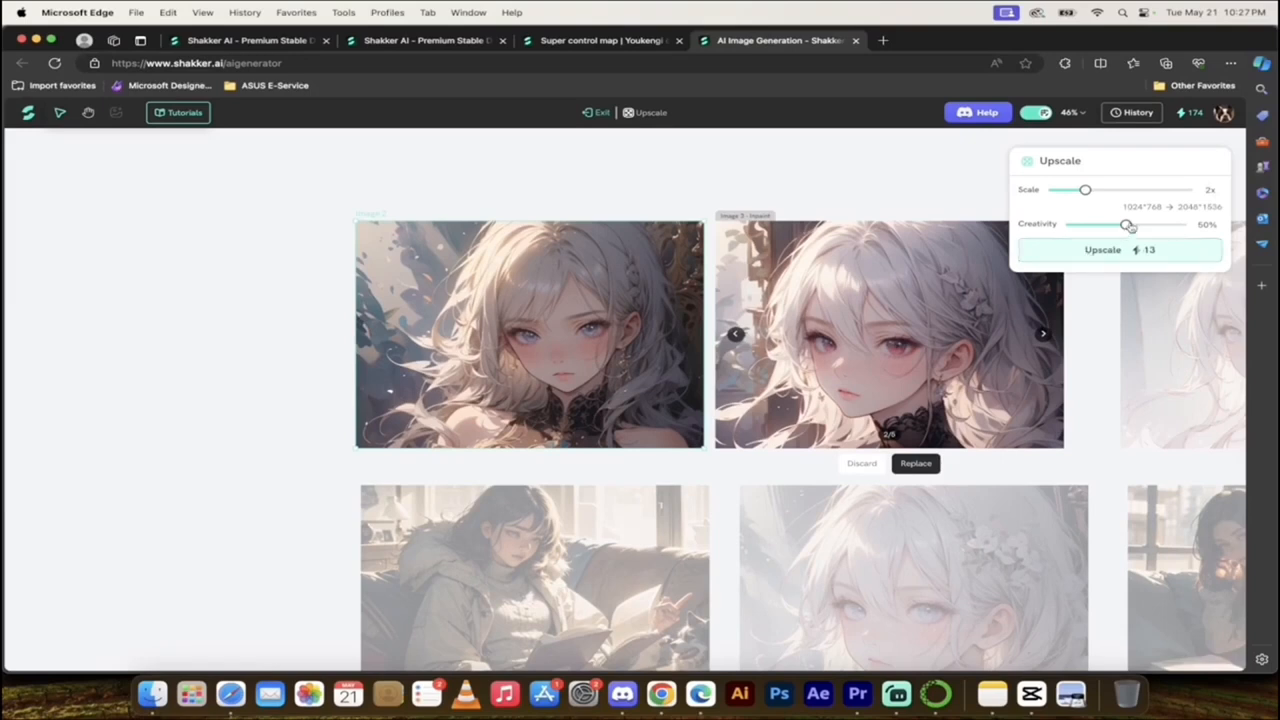
left_click_drag(1127, 227, 1067, 226)
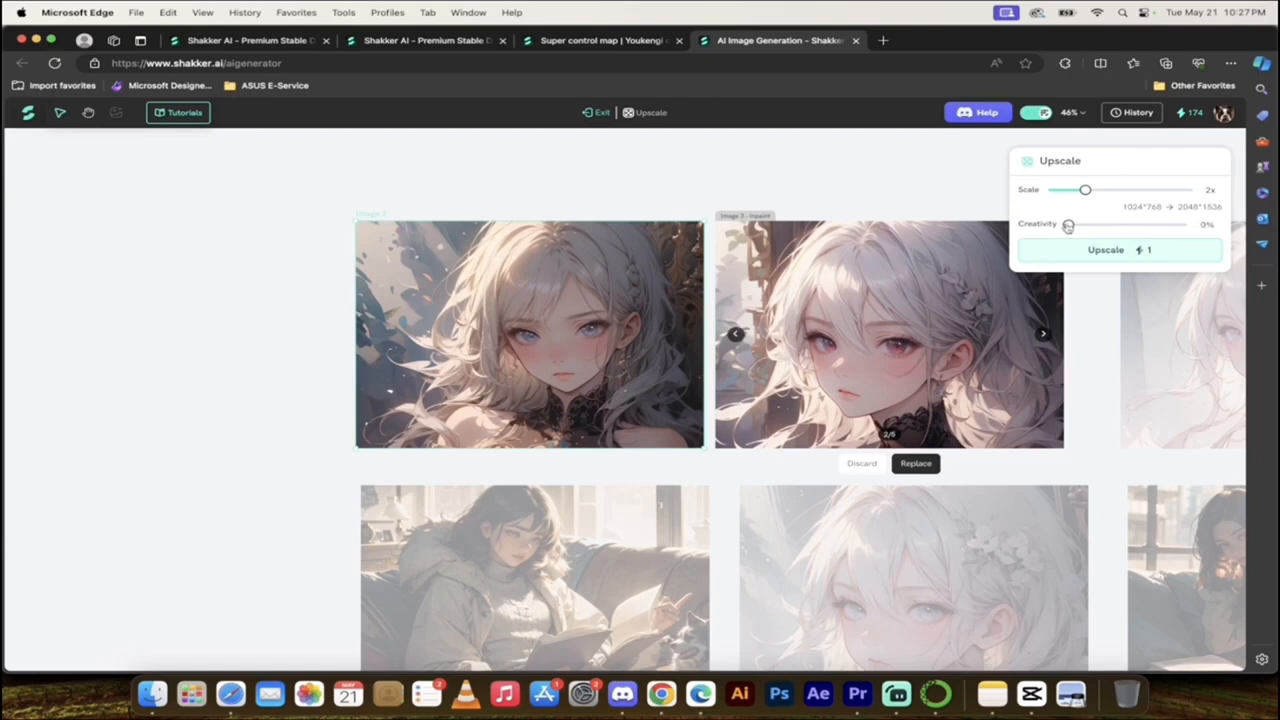
left_click_drag(1069, 225, 1024, 235)
left_click(597, 112)
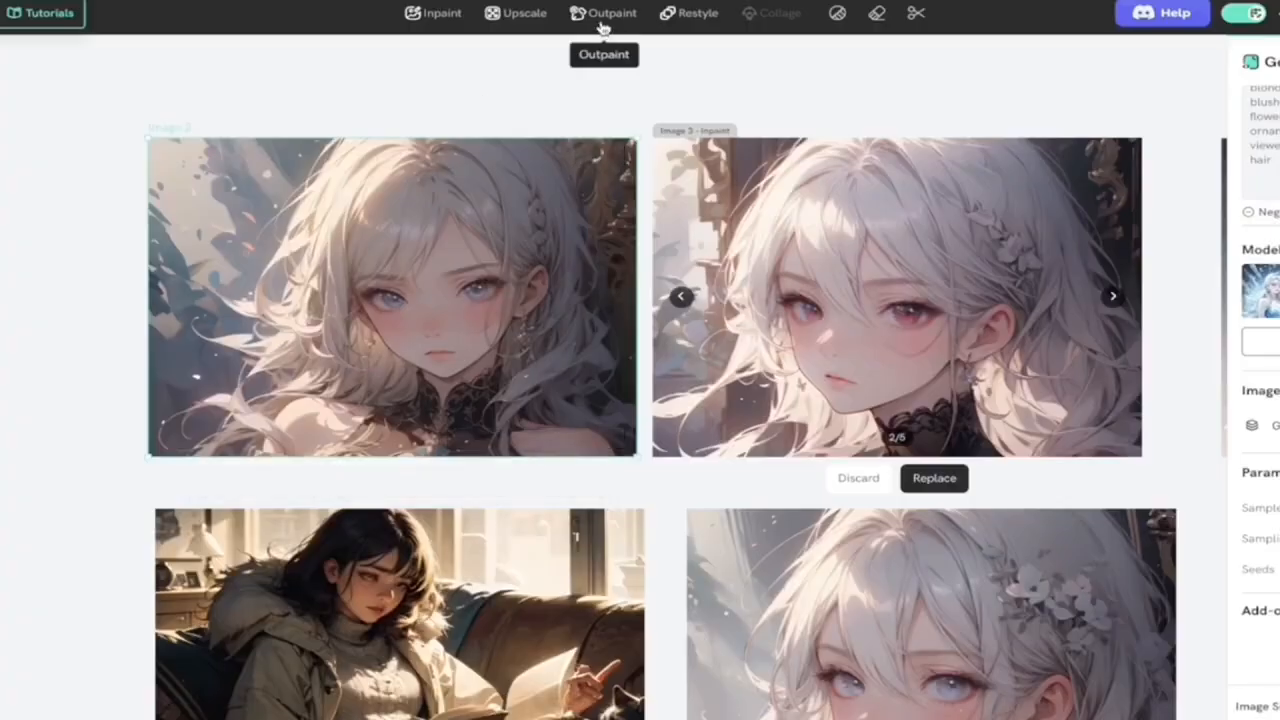
Step: Outpaint the first anime portrait, adding "dragon in the background" to its prompt
left_click(601, 26)
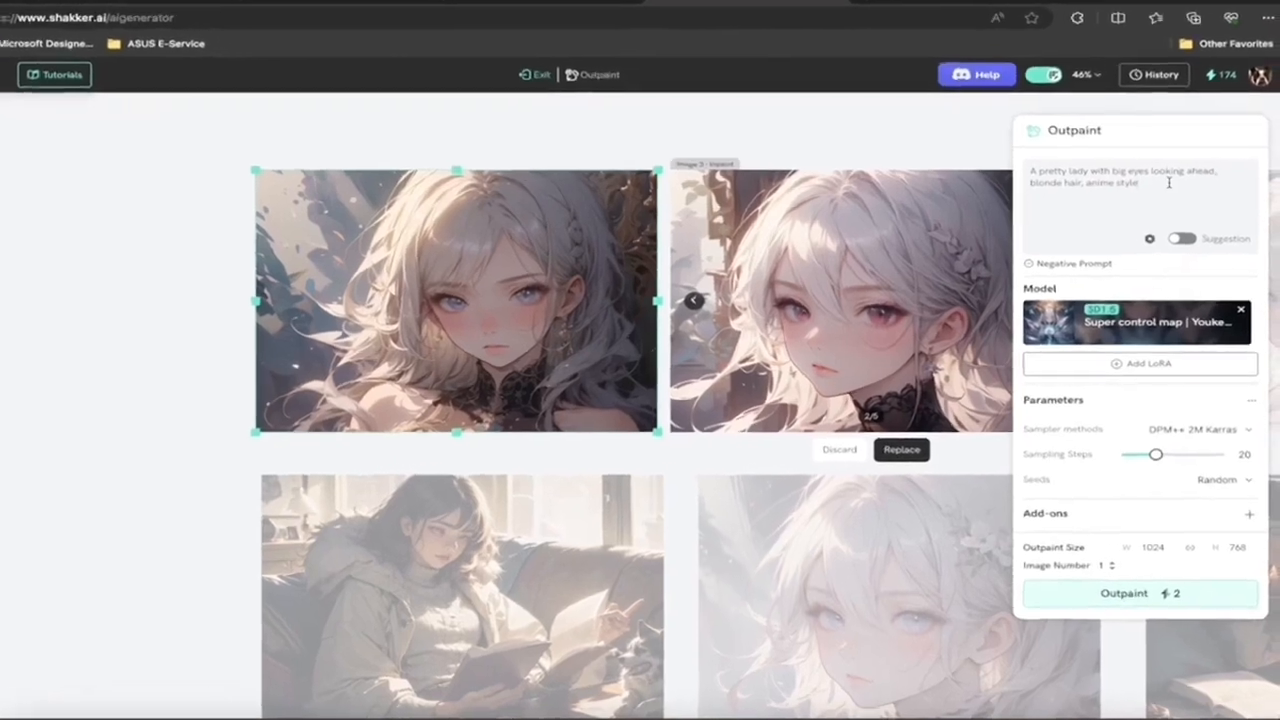
type("gon in t")
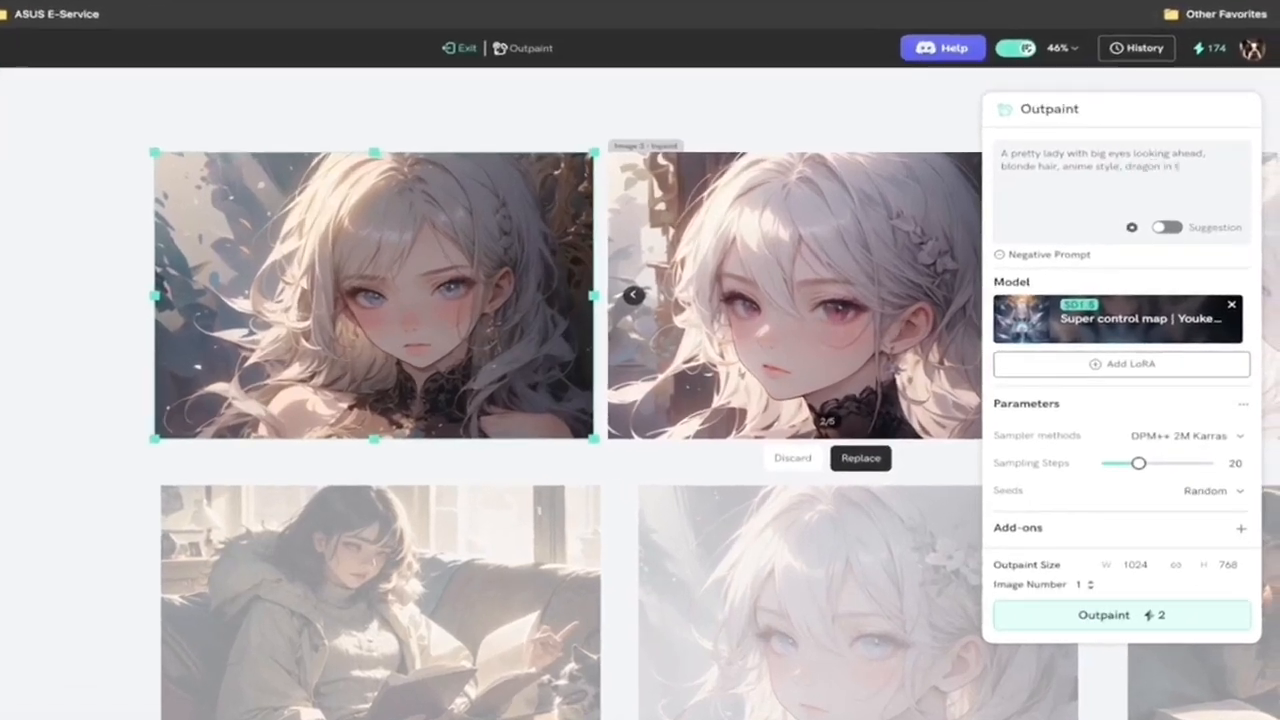
type("he background")
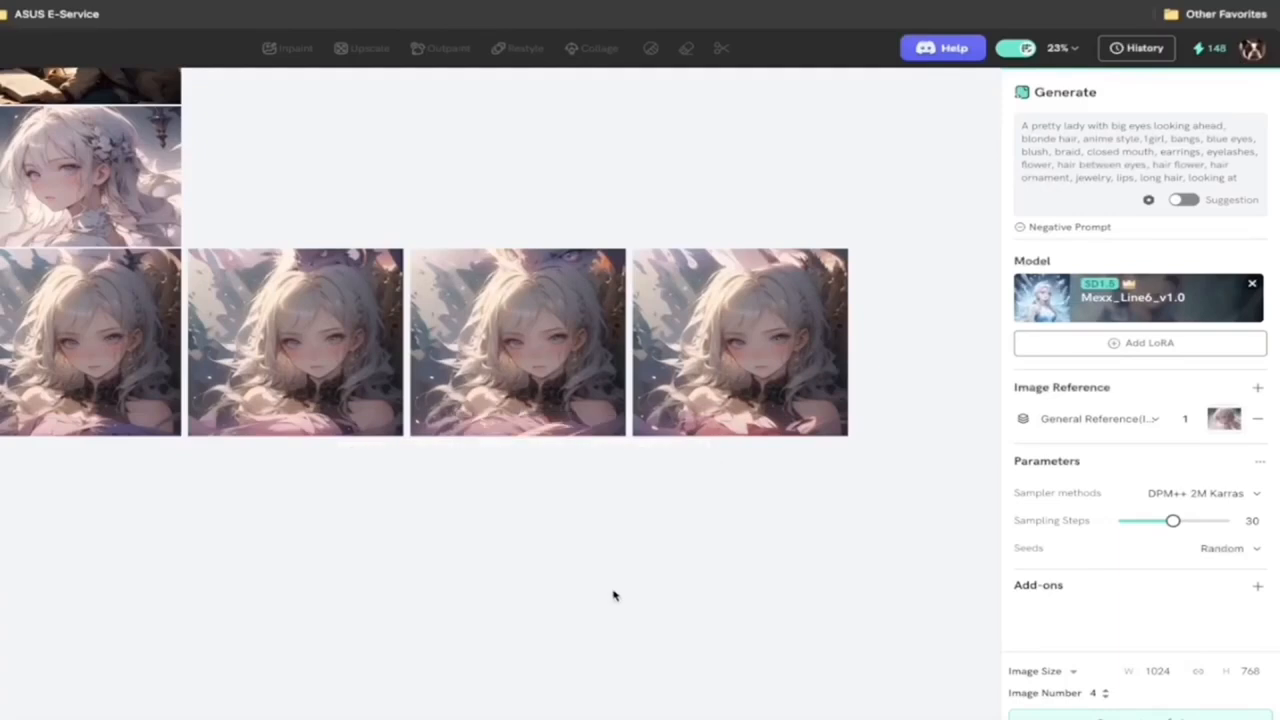
Step: Inspect the outpainted portraits up close for the dragon added behind the woman
scroll(615, 569, "up", 5)
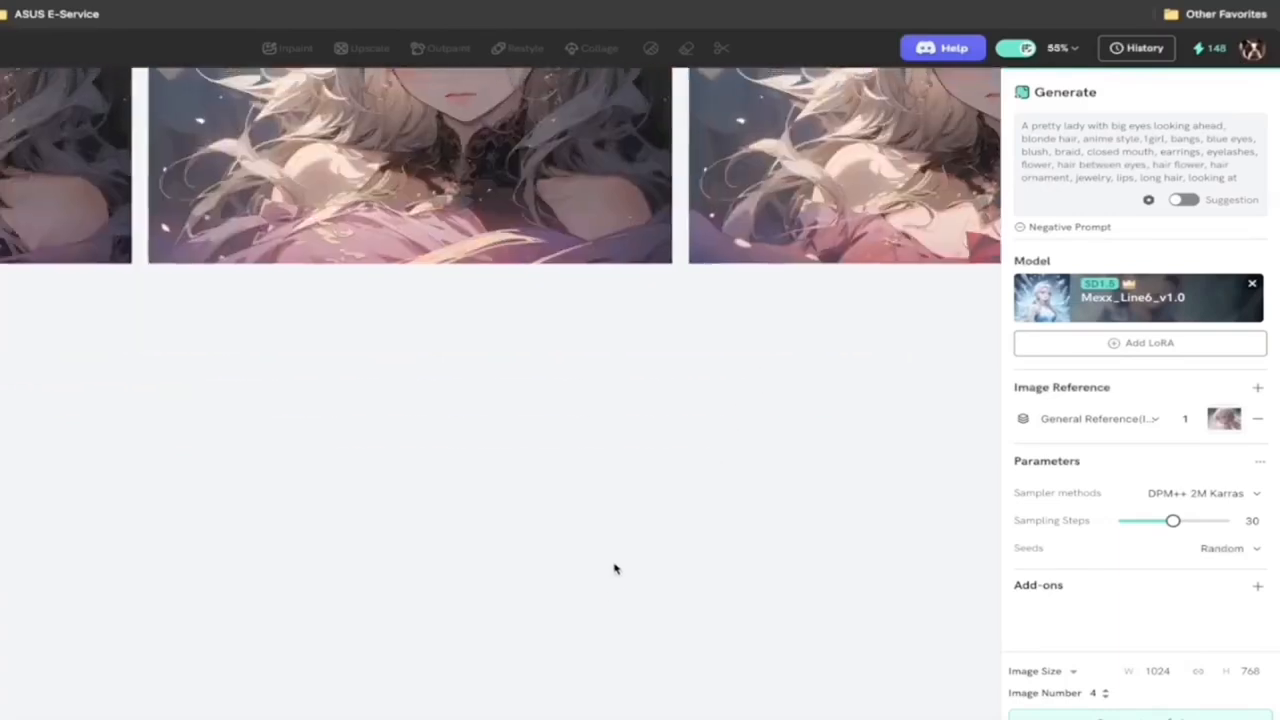
scroll(613, 567, "up", 5)
left_click(368, 392)
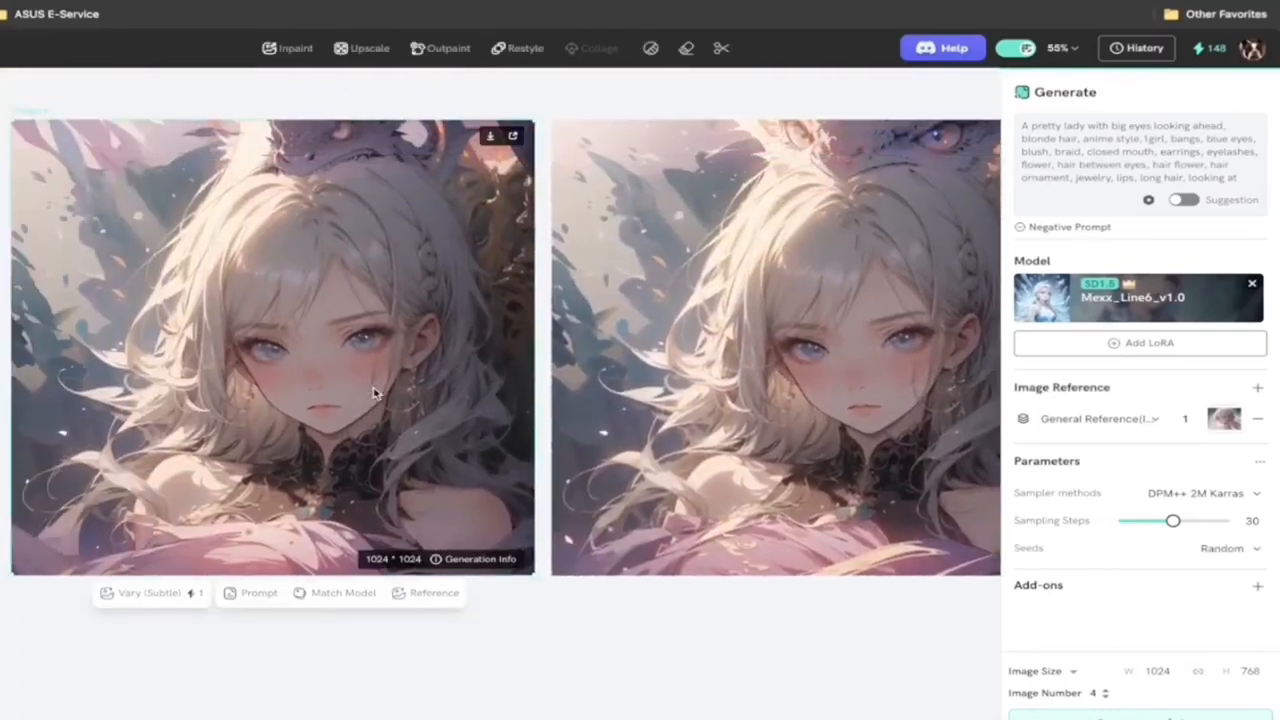
scroll(373, 392, "up", 2)
scroll(405, 355, "left", 4)
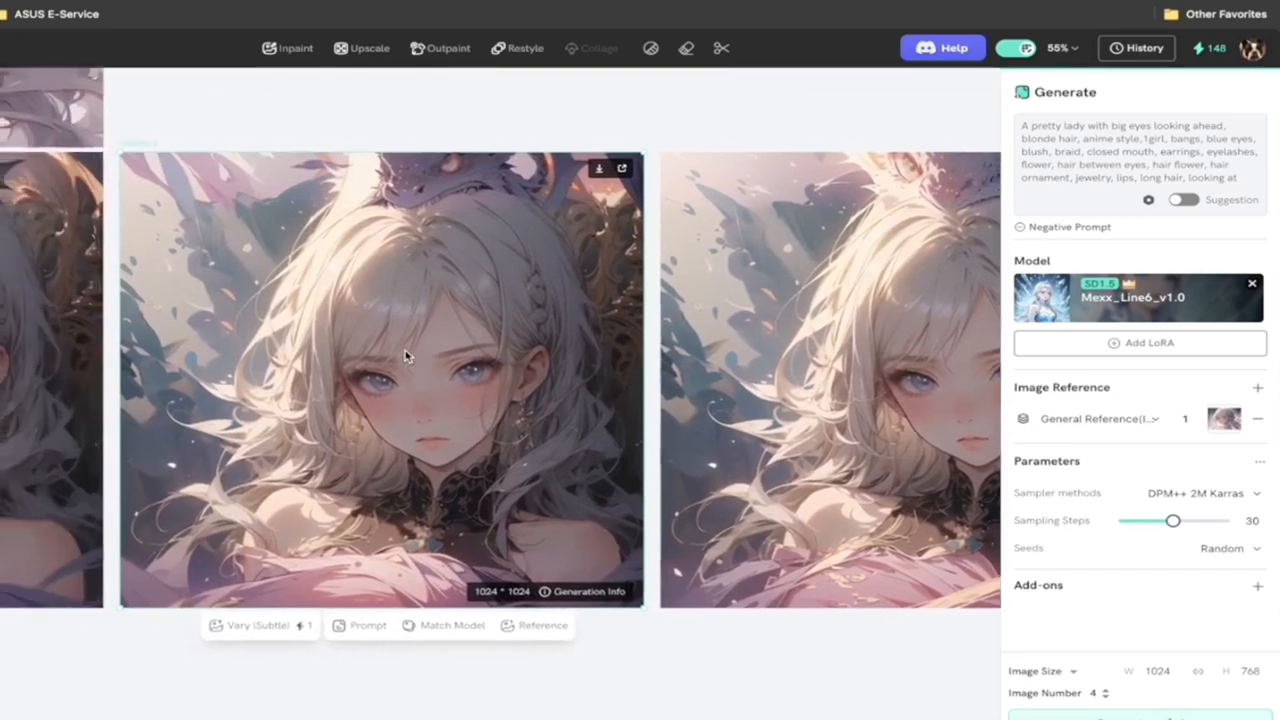
scroll(405, 355, "left", 2)
scroll(405, 355, "right", 10)
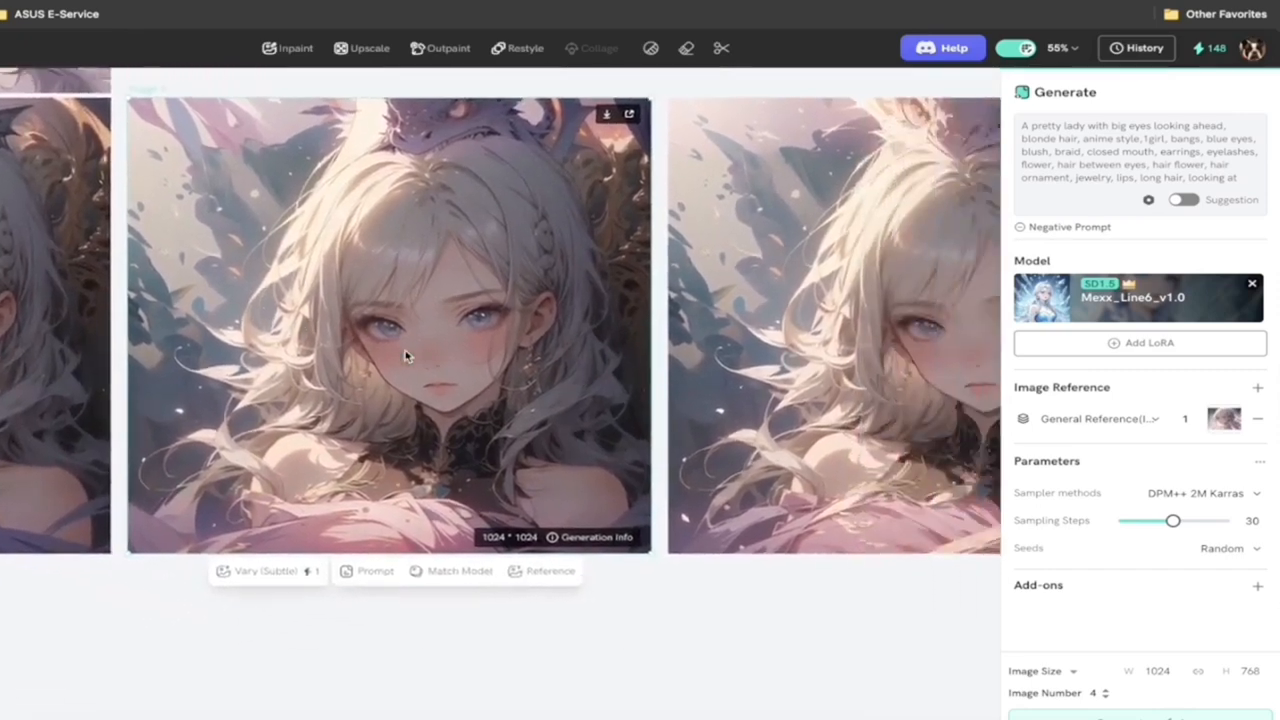
Step: Look through the remaining outpainted variants in the row, comparing the dragon behind the woman in each portrait
scroll(629, 323, "right", 3)
scroll(629, 323, "up", 1)
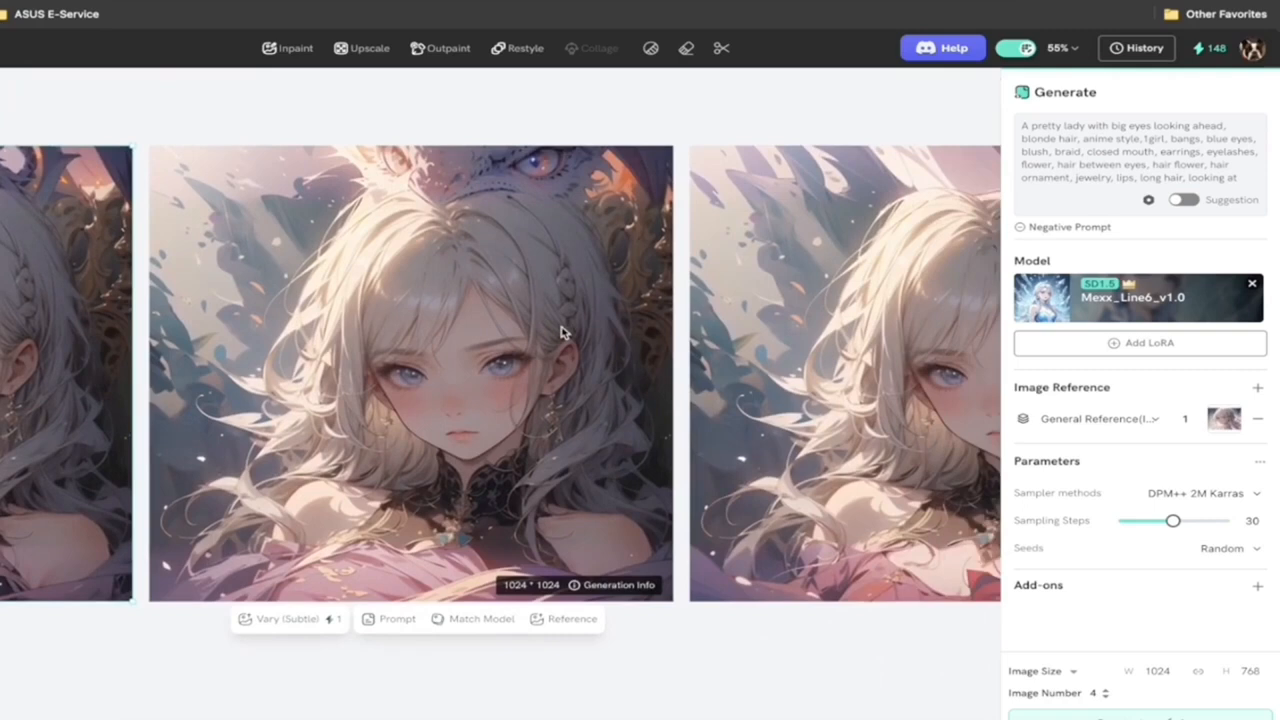
scroll(563, 331, "right", 7)
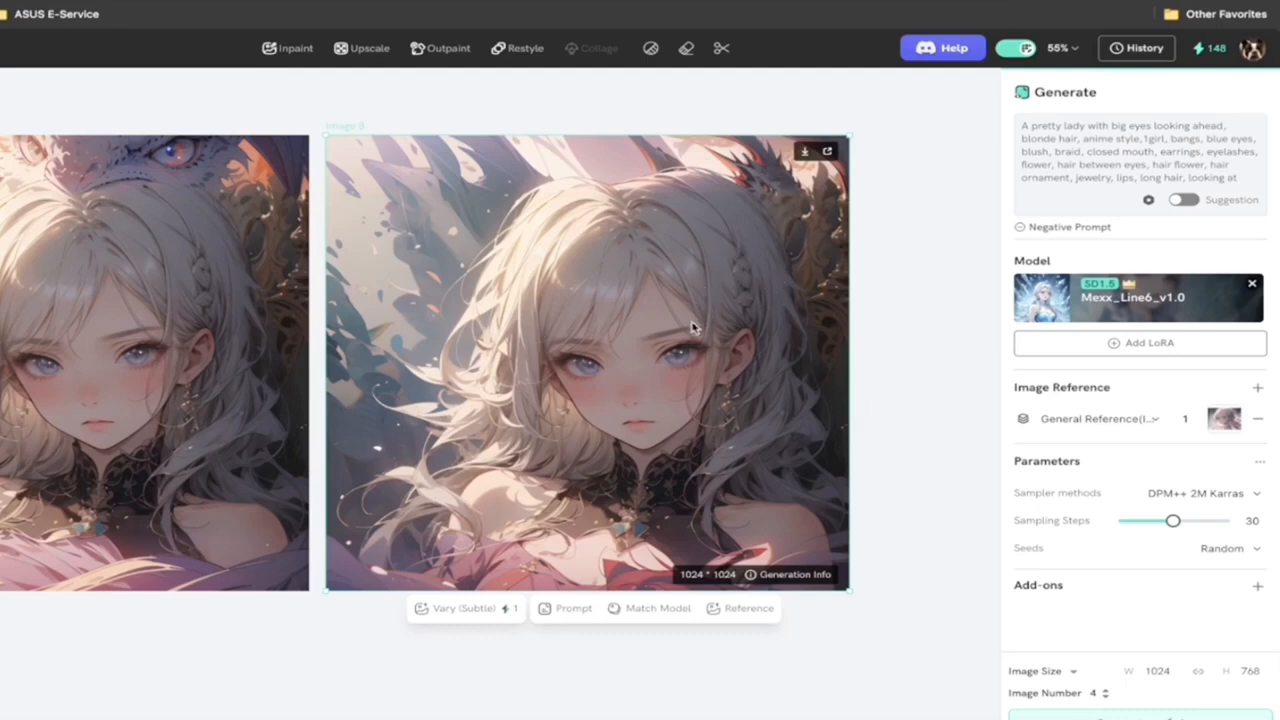
scroll(695, 328, "right", 1)
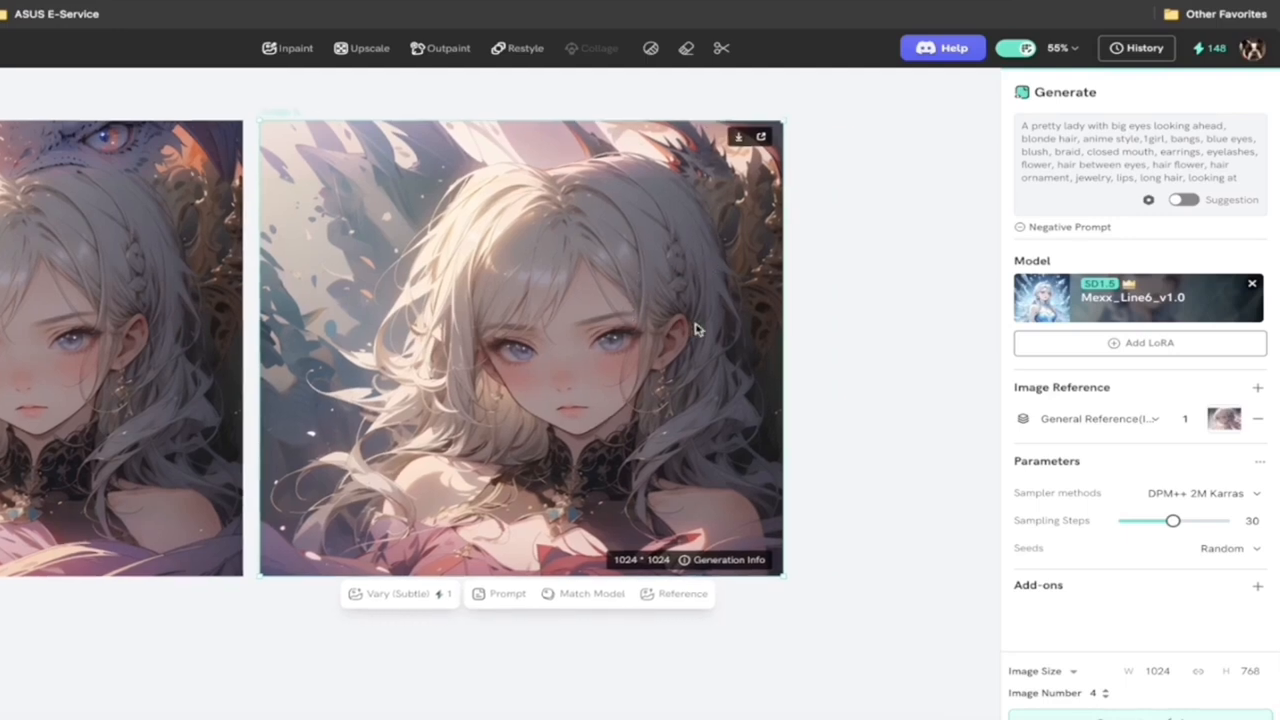
scroll(837, 314, "down", 3)
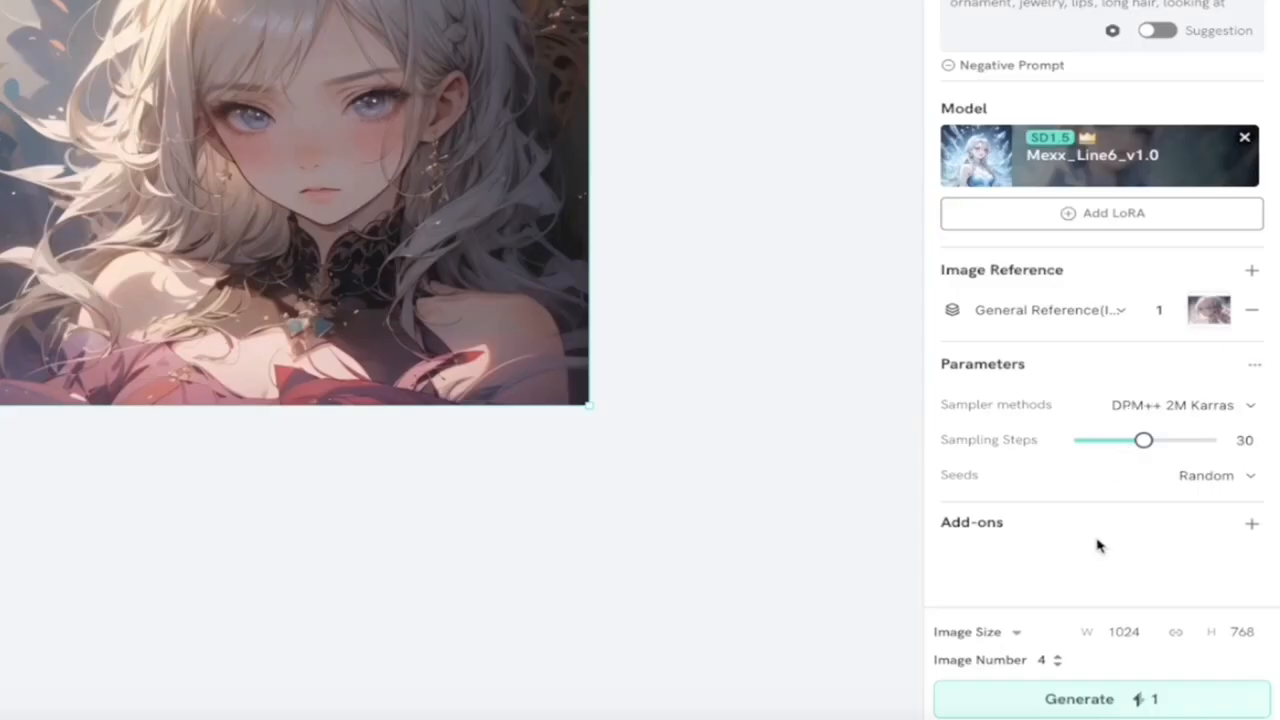
Step: Set the image size for new generations to 1920 by 1080
left_click(1115, 640)
double_click(1122, 634)
type("1920")
left_click(1250, 632)
double_click(1245, 632)
type("1080")
left_click(1170, 597)
left_click(1103, 694)
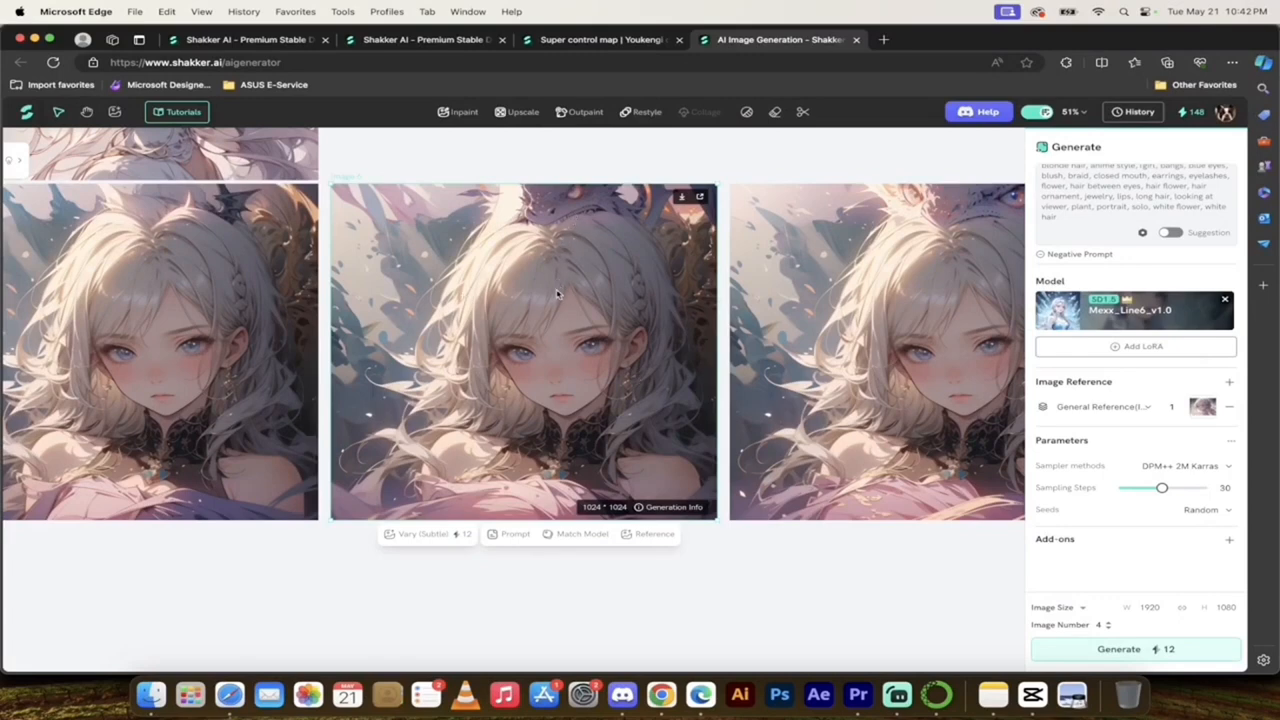
Step: Start a Restyle of the outpainted portrait with the dragon above her head, and add "Green eyes." to its prompt
left_click(640, 112)
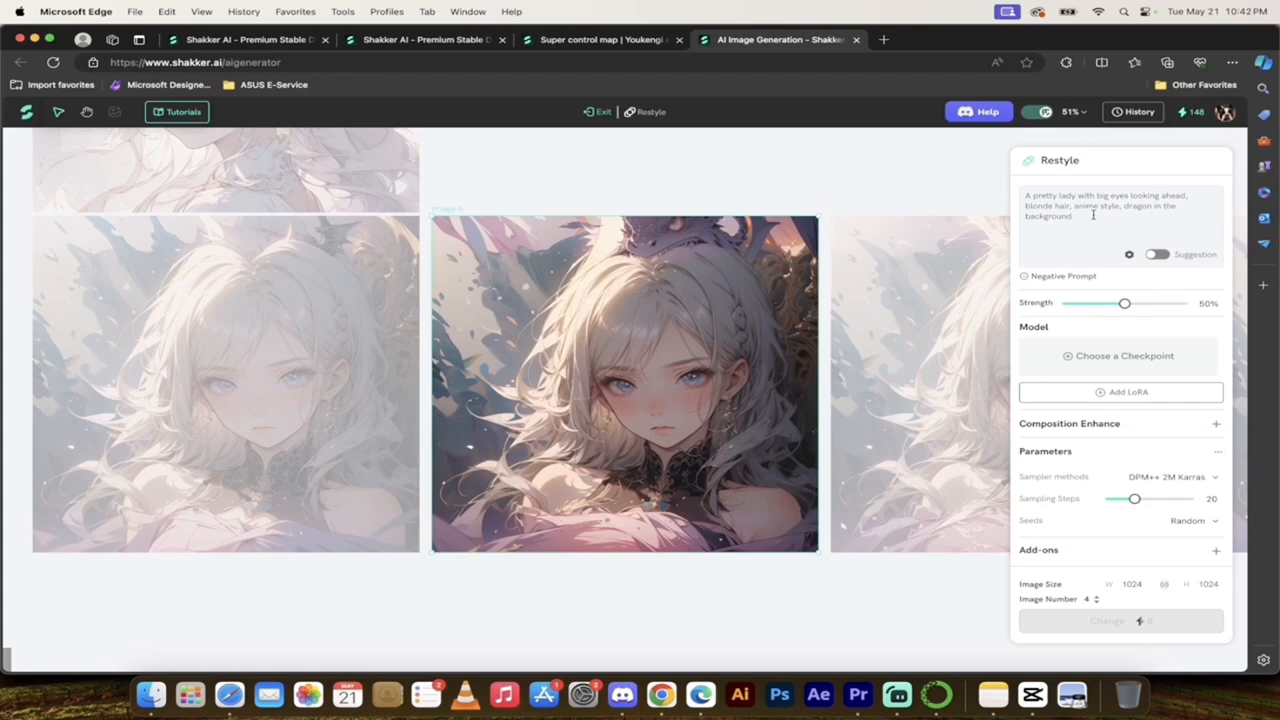
left_click(1093, 215)
type(". Green eye")
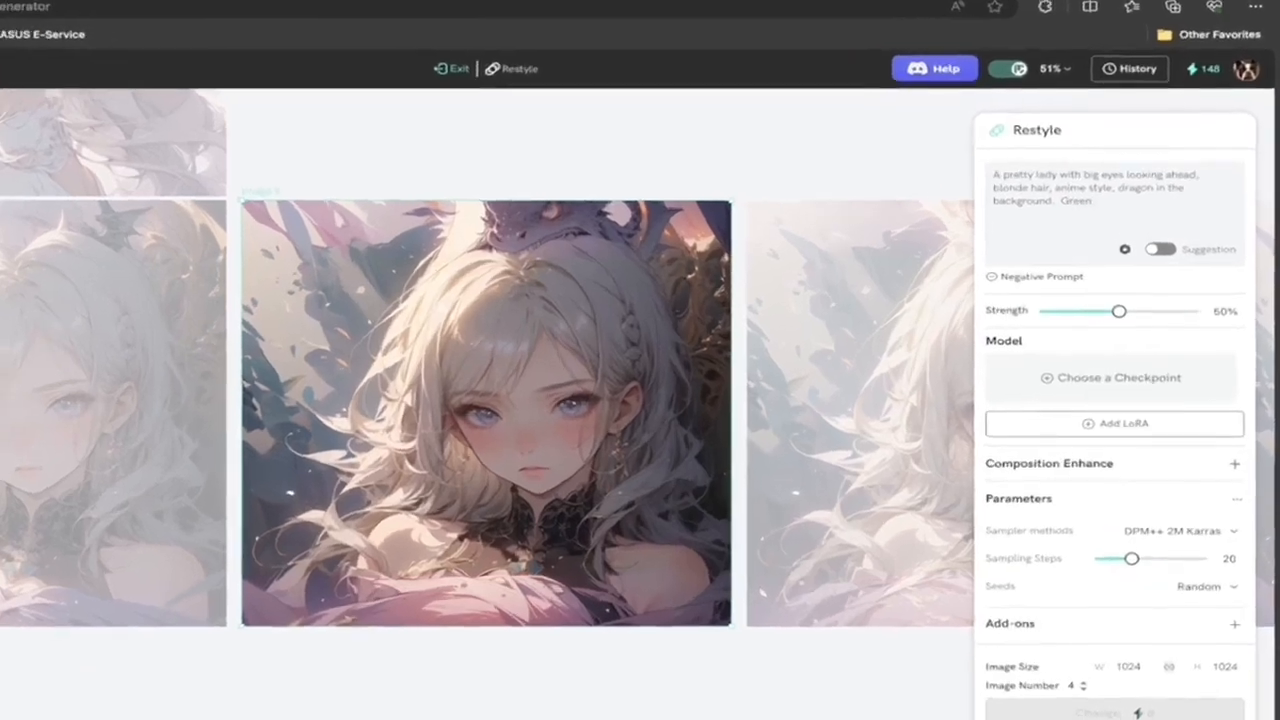
type("d")
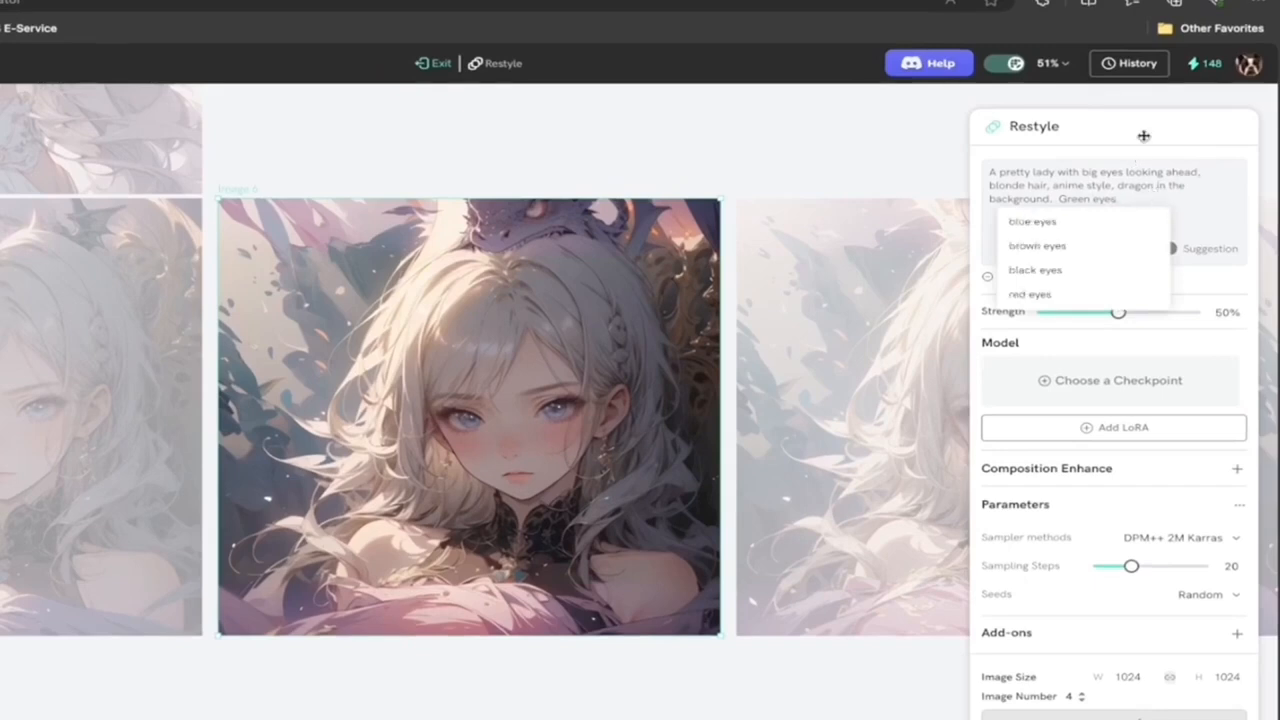
left_click(1144, 136)
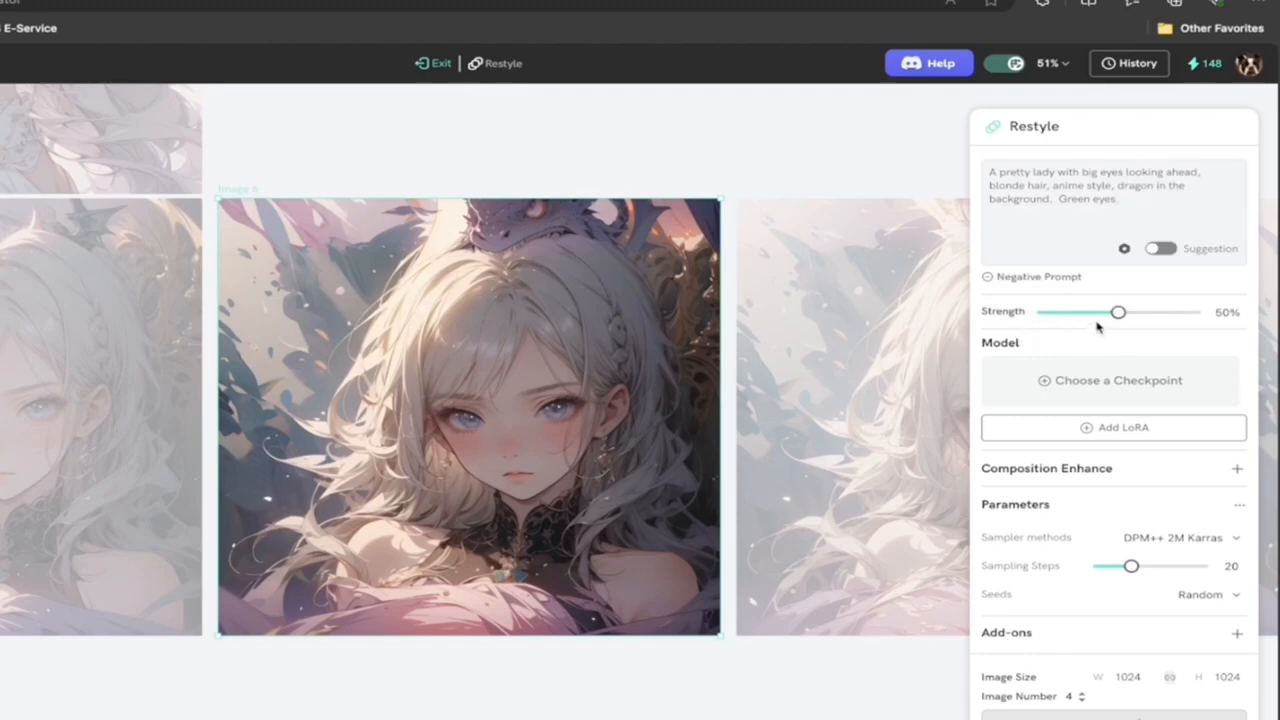
Step: Browse the suggested checkpoints and choose Yue Fantasy2.5D Fantasy as the model for the Restyle
mouse_move(1113, 315)
left_click(1118, 384)
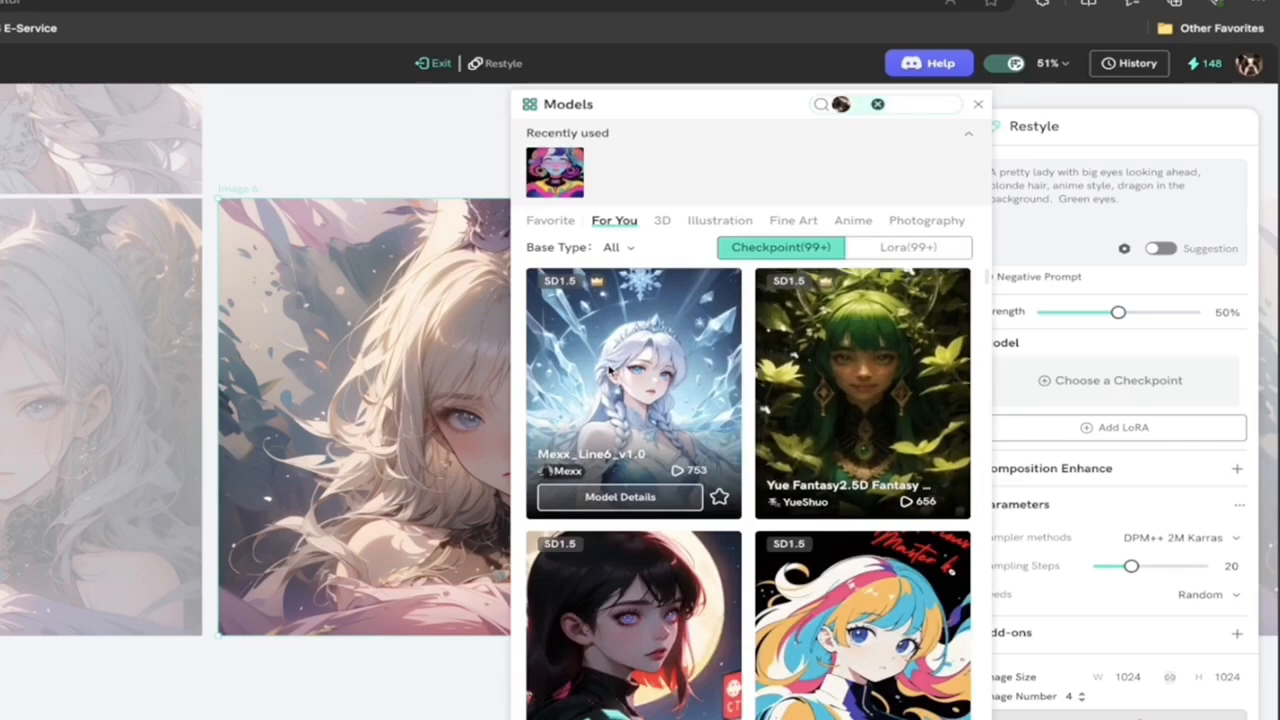
scroll(833, 395, "down", 2)
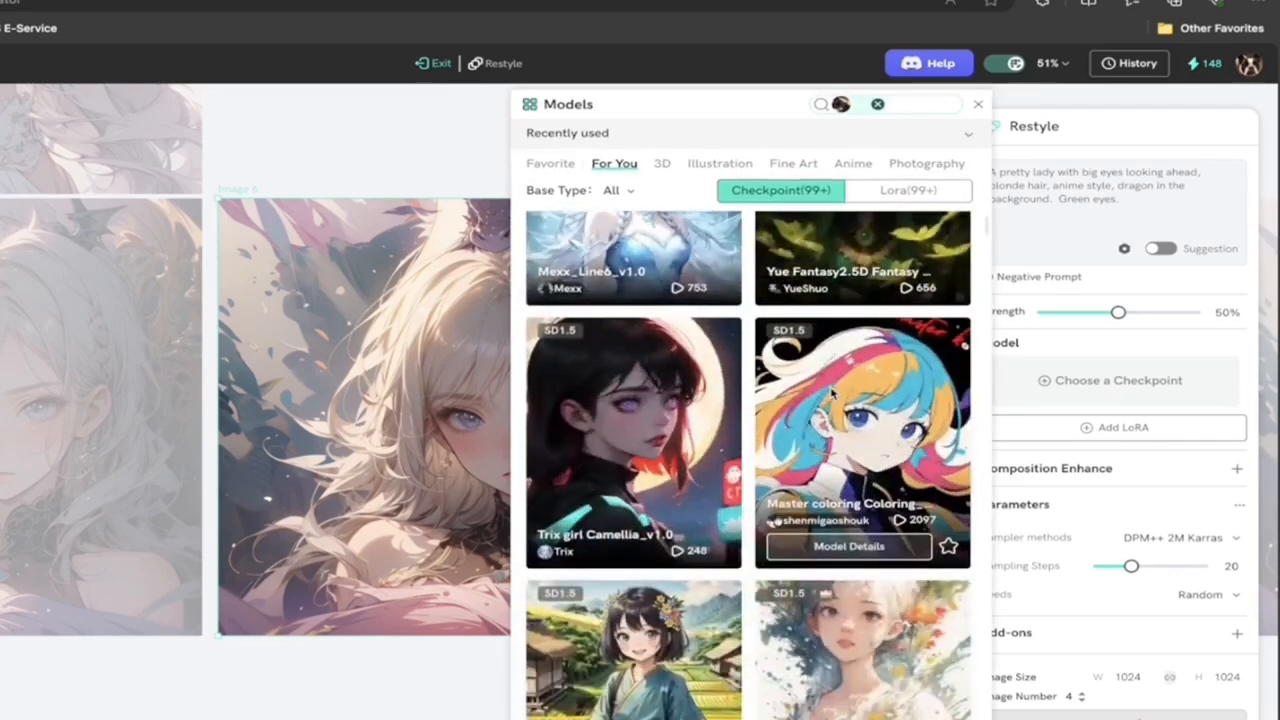
scroll(833, 395, "up", 2)
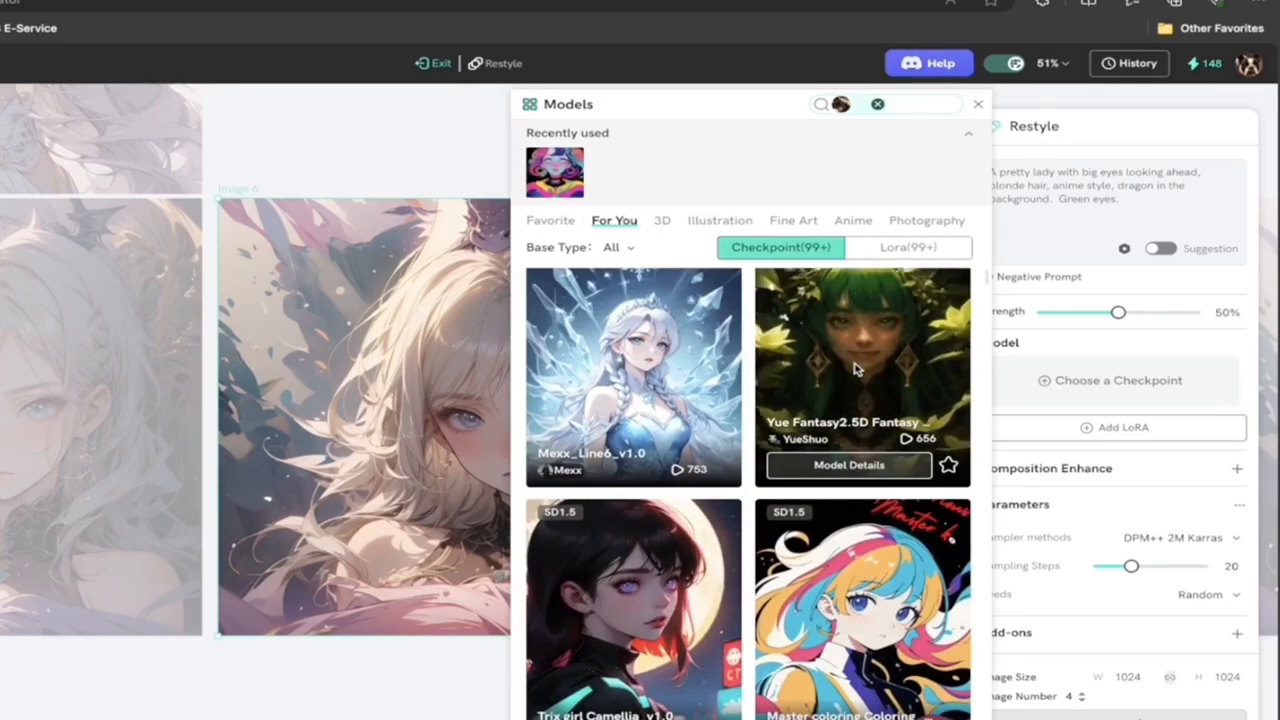
scroll(854, 372, "down", 1)
scroll(851, 391, "down", 1)
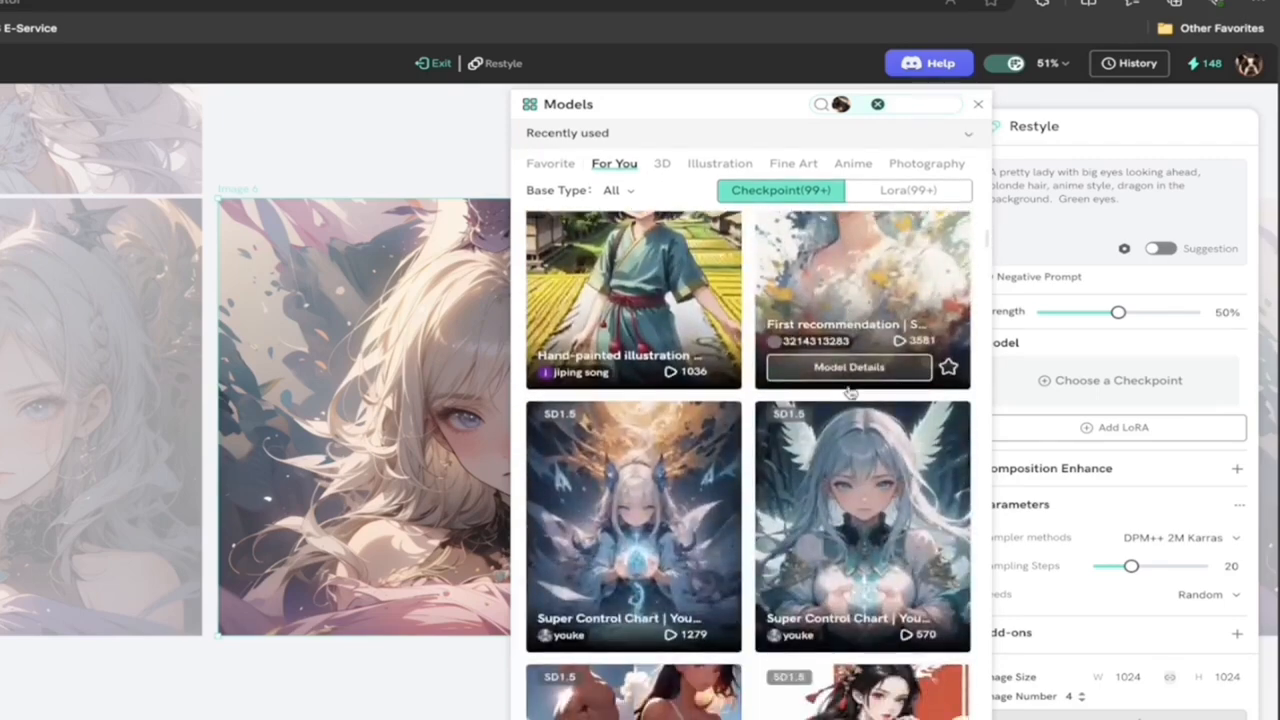
scroll(848, 500, "up", 8)
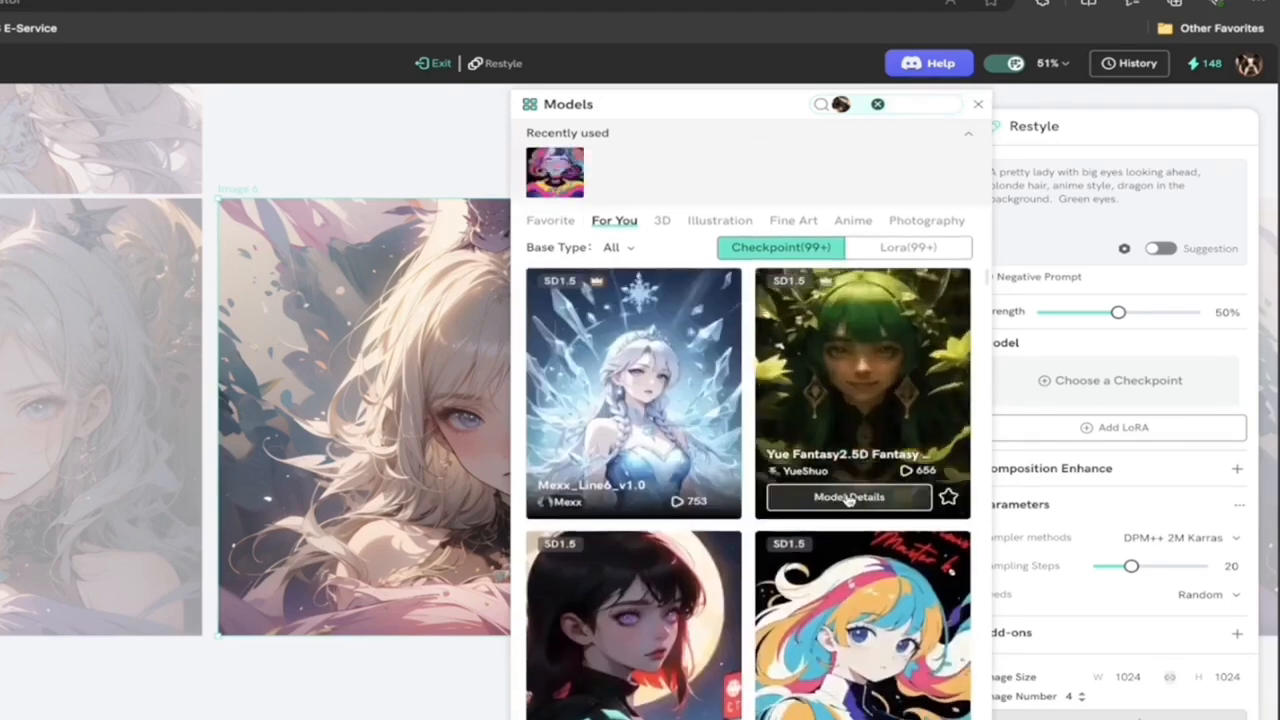
left_click(840, 385)
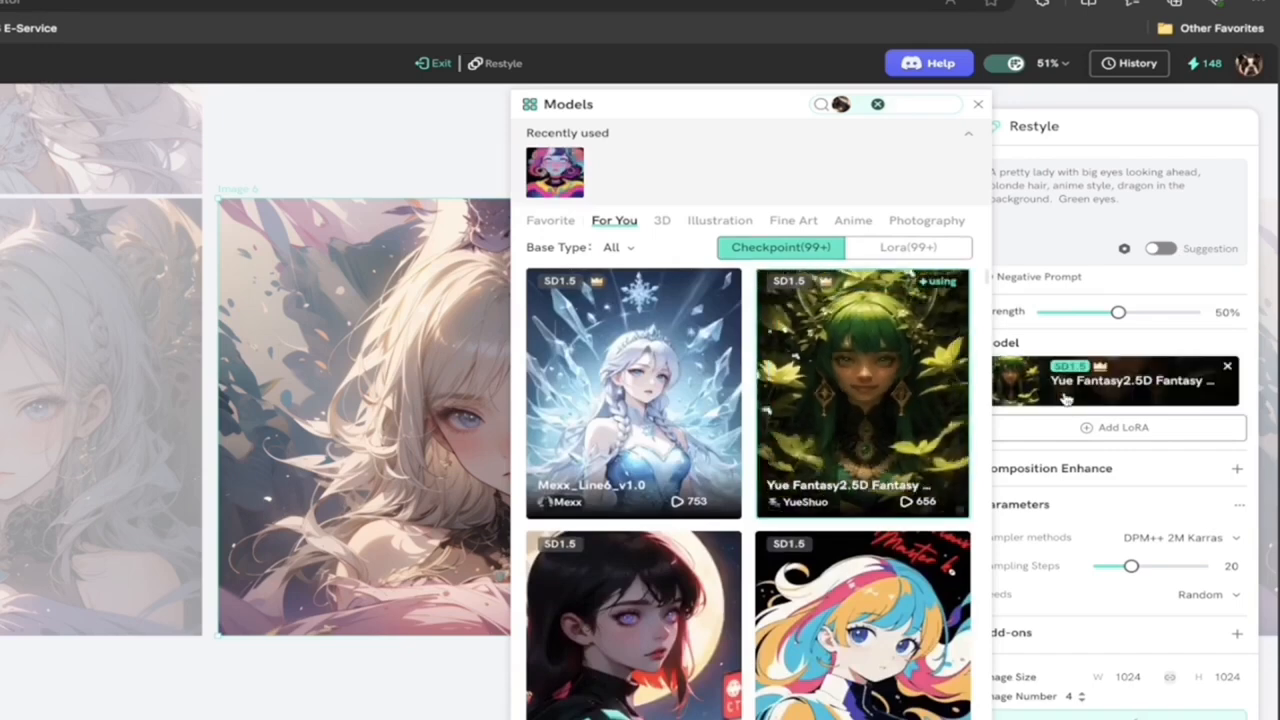
left_click(1097, 349)
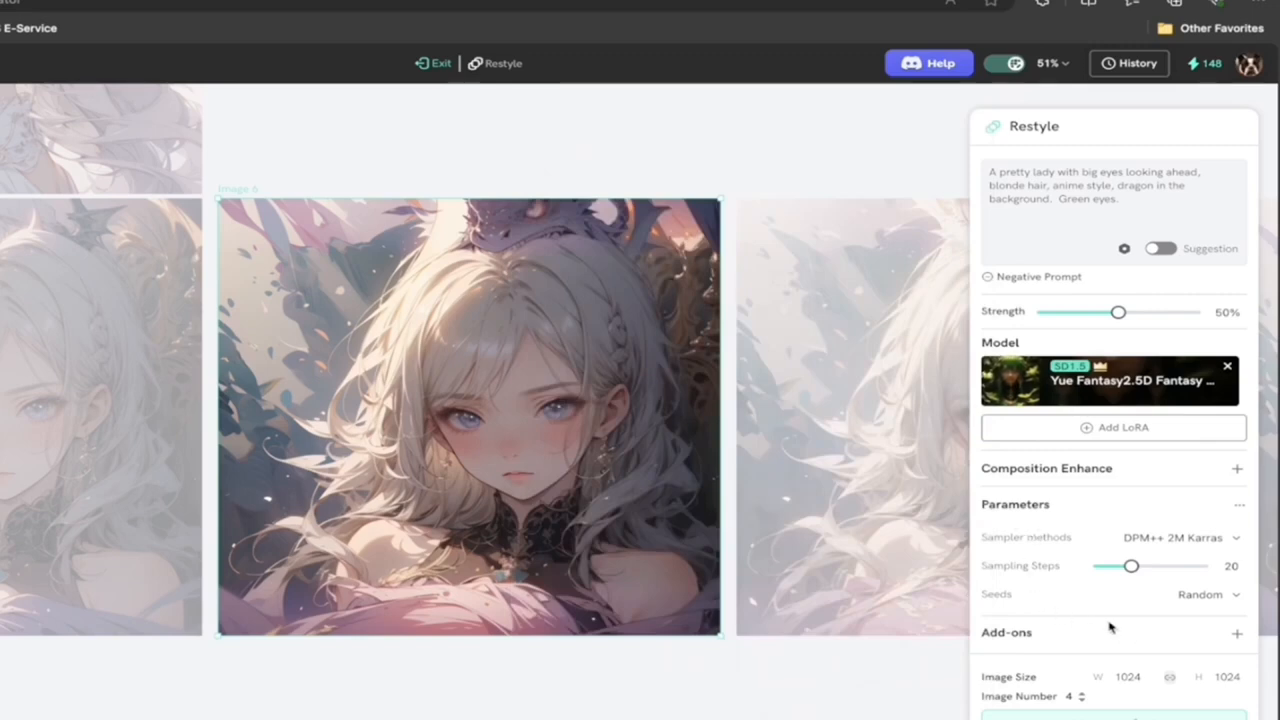
Step: Review the sampler methods, keep DPM++ 2M Karras, and run the Restyle at 50% strength for four images
left_click(1210, 543)
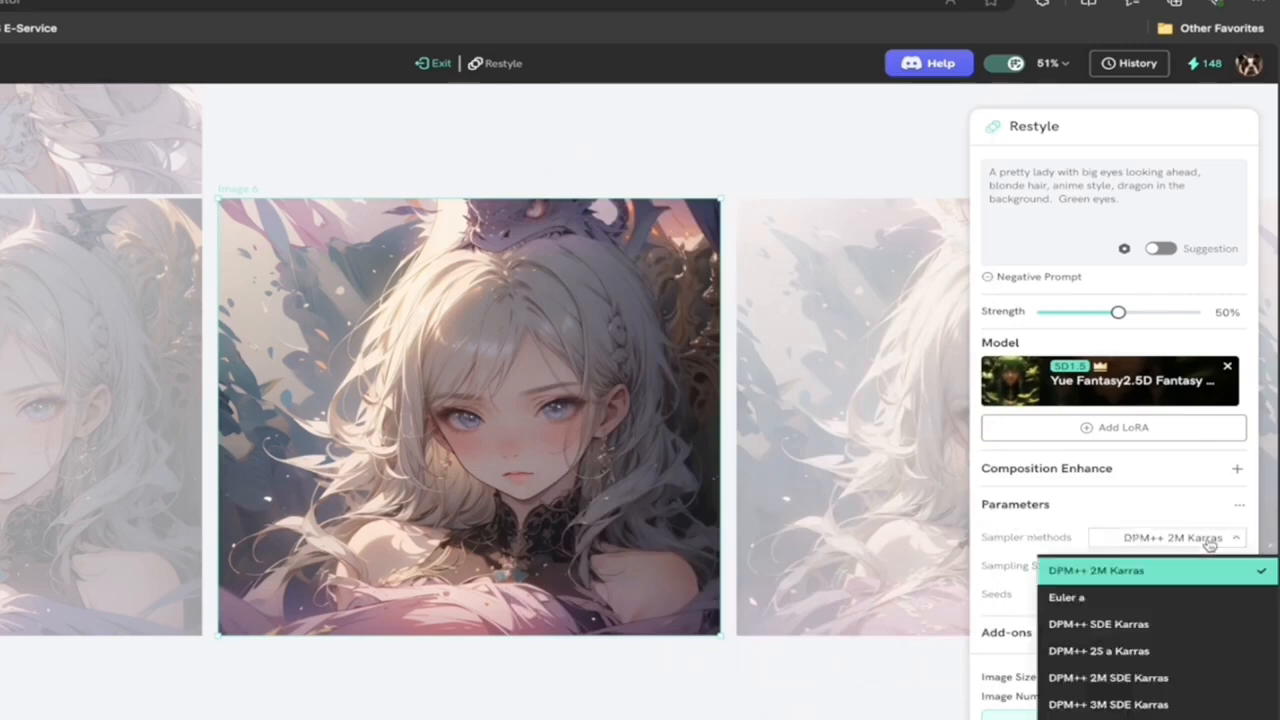
left_click(1037, 537)
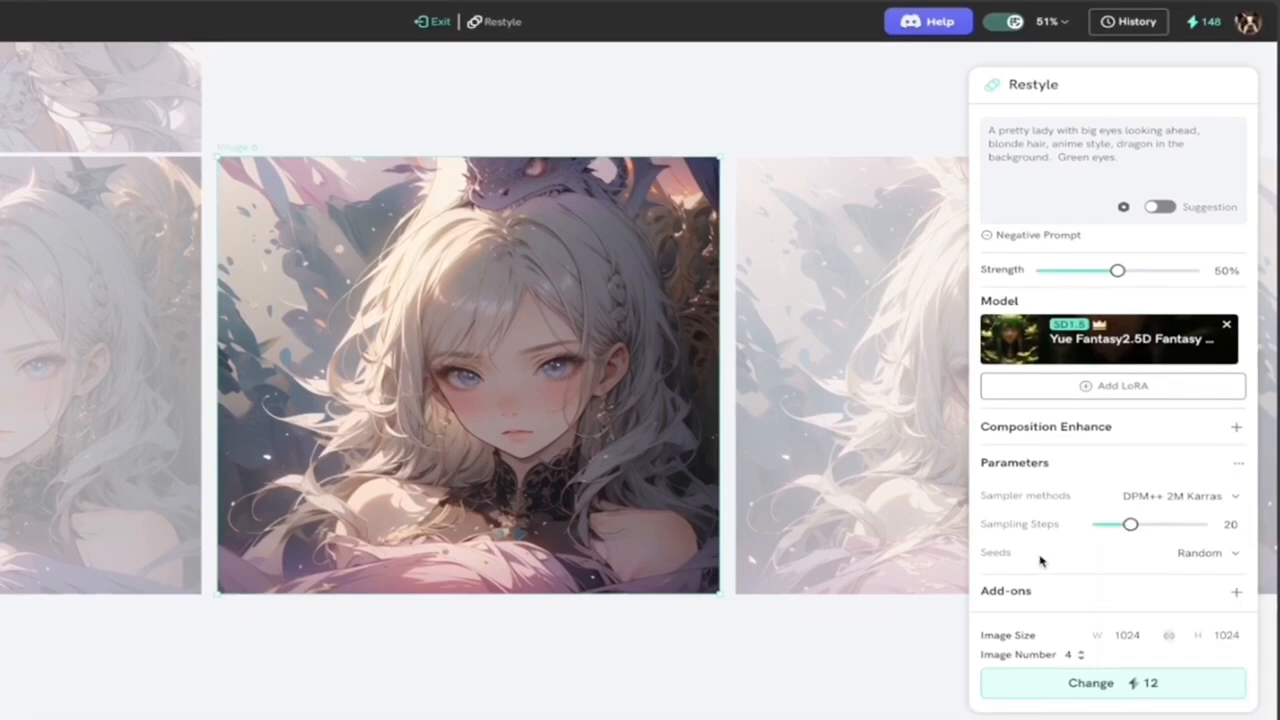
left_click(1078, 684)
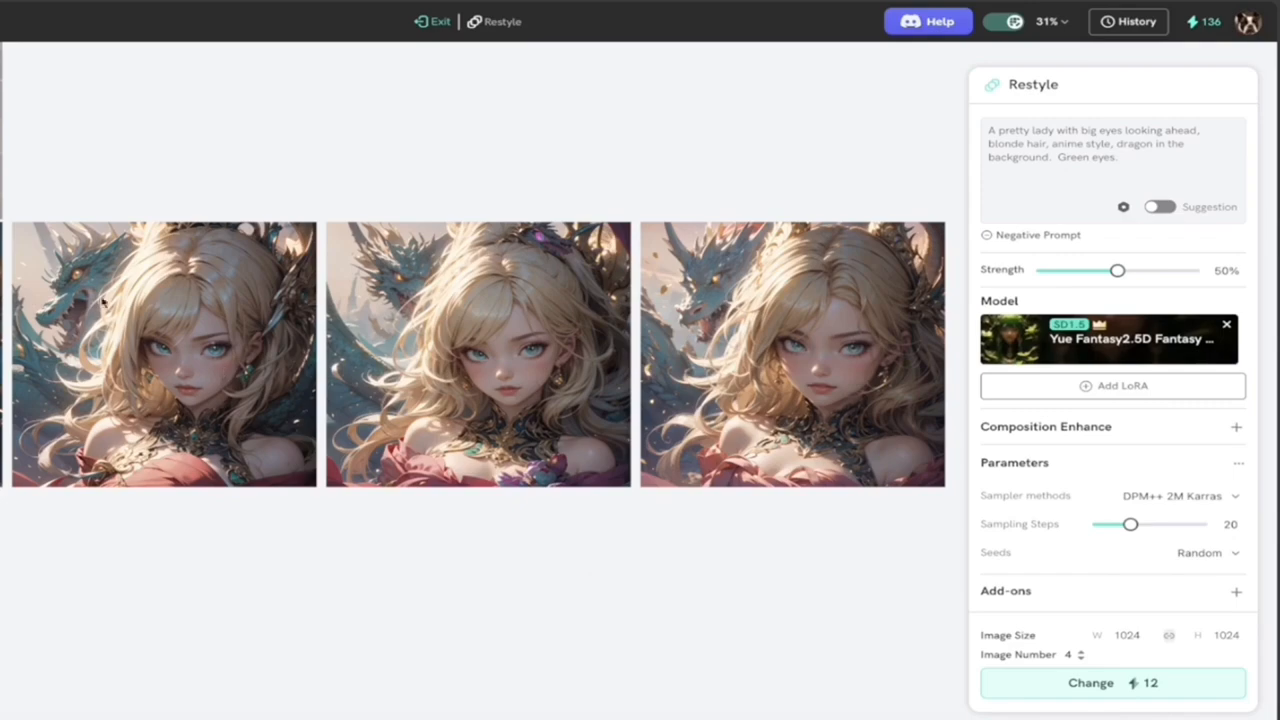
Step: Inspect the restyled portraits for the dragon, blonde hair and eye colour, and exit Restyle mode
scroll(160, 320, "up", 5)
scroll(160, 320, "down", 5)
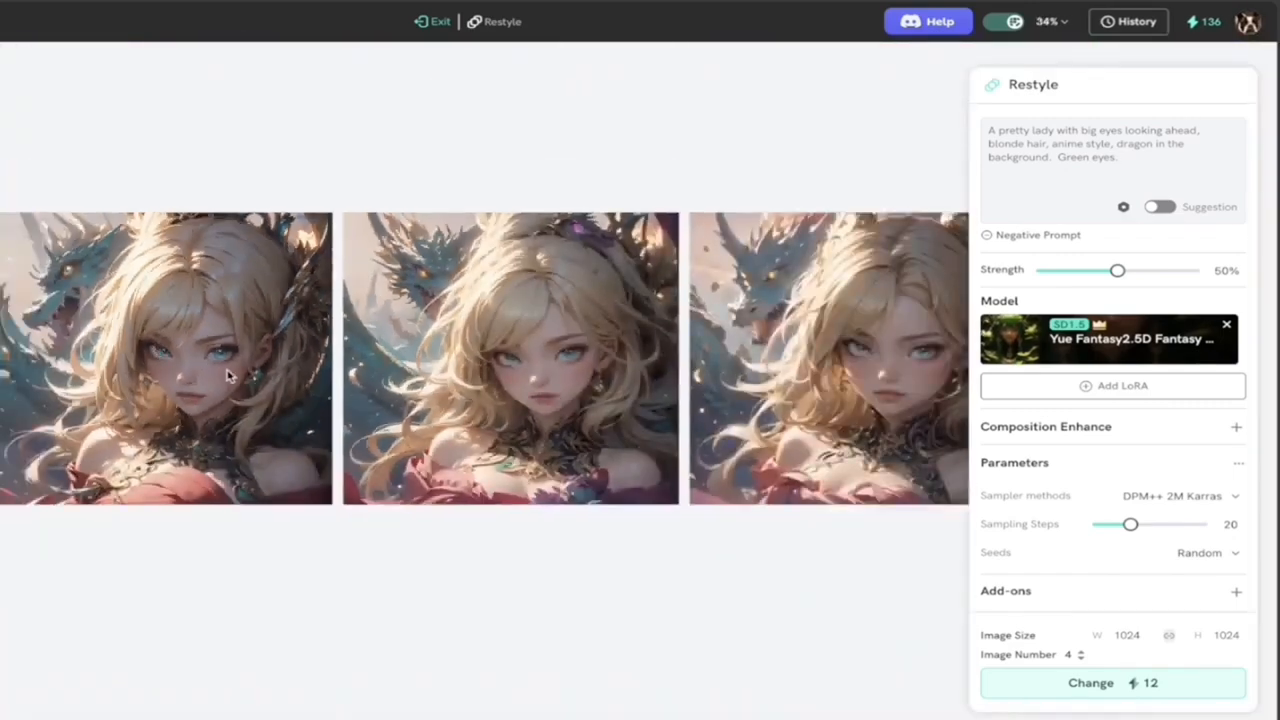
scroll(470, 397, "right", 3)
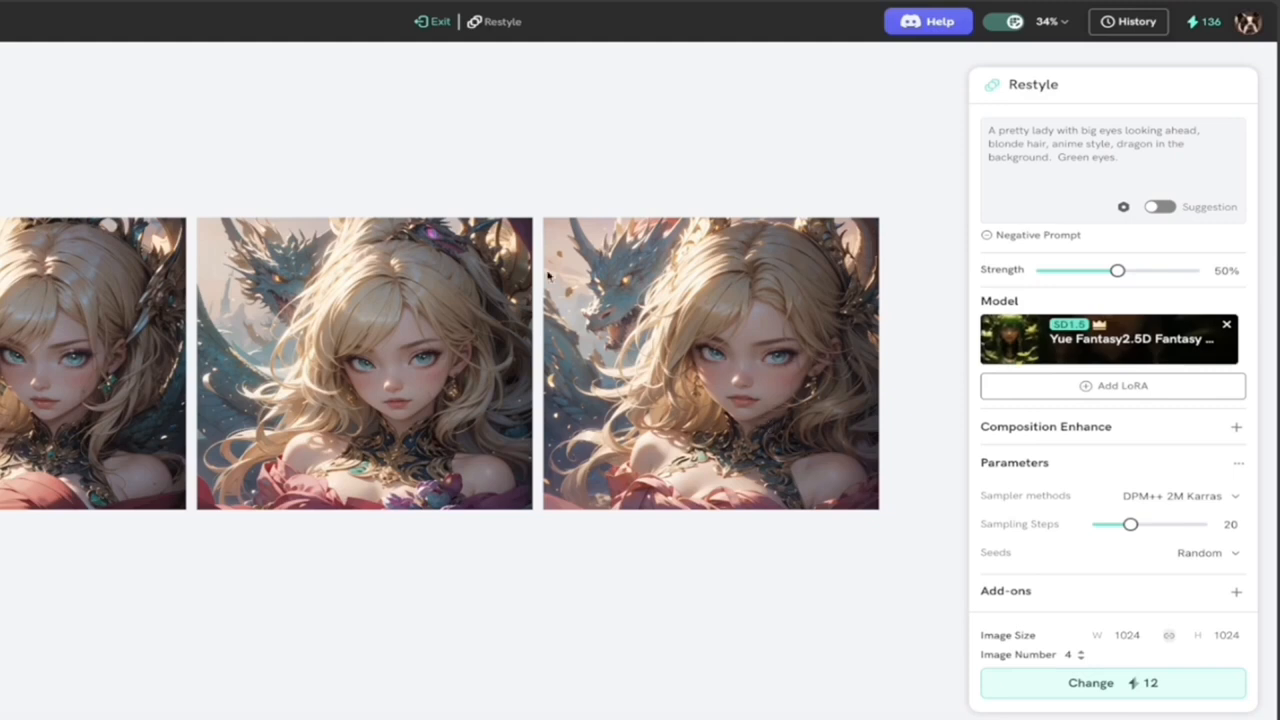
left_click(432, 21)
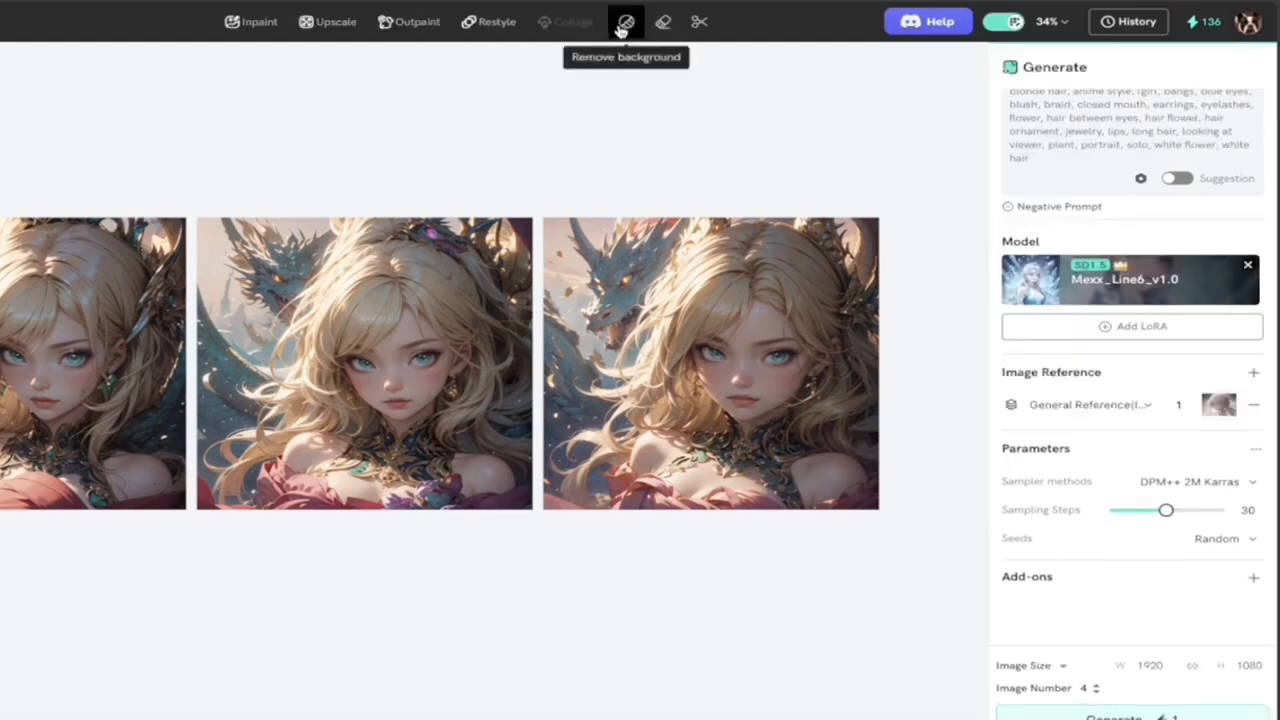
Step: Remove the background from the last restyled portrait in the row, and exit the background removal mode
mouse_move(630, 285)
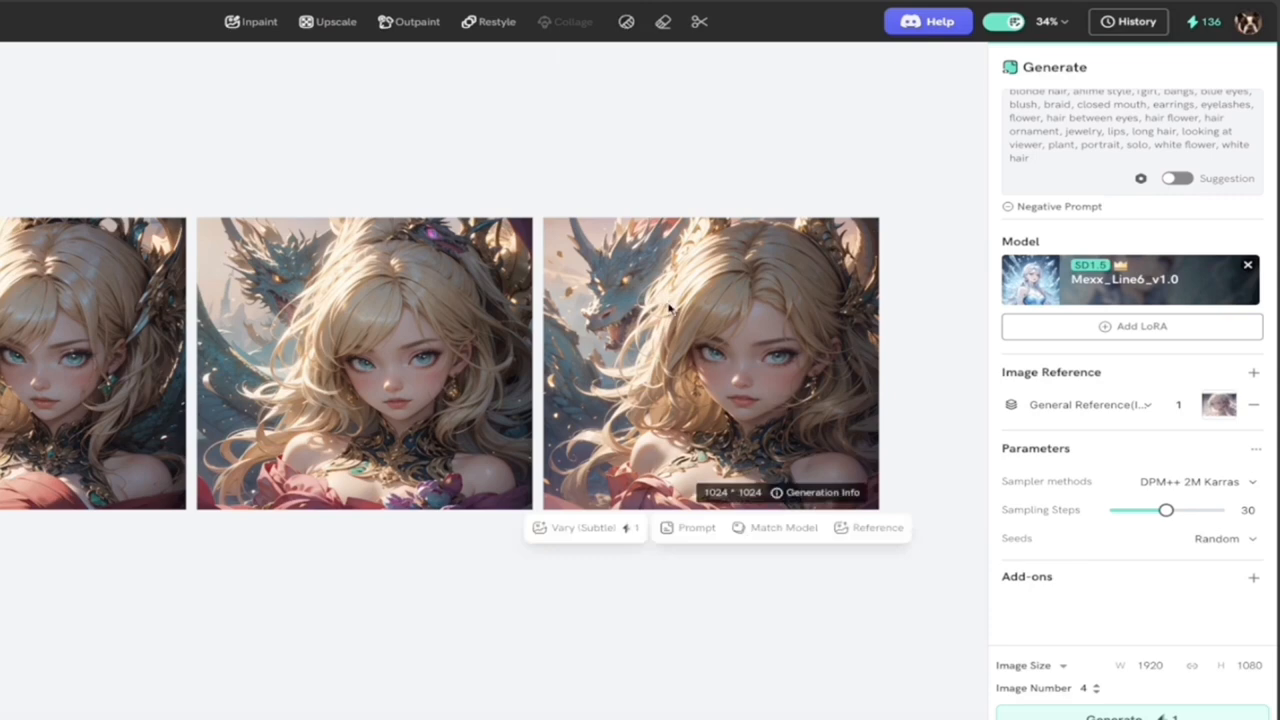
scroll(690, 312, "right", 1)
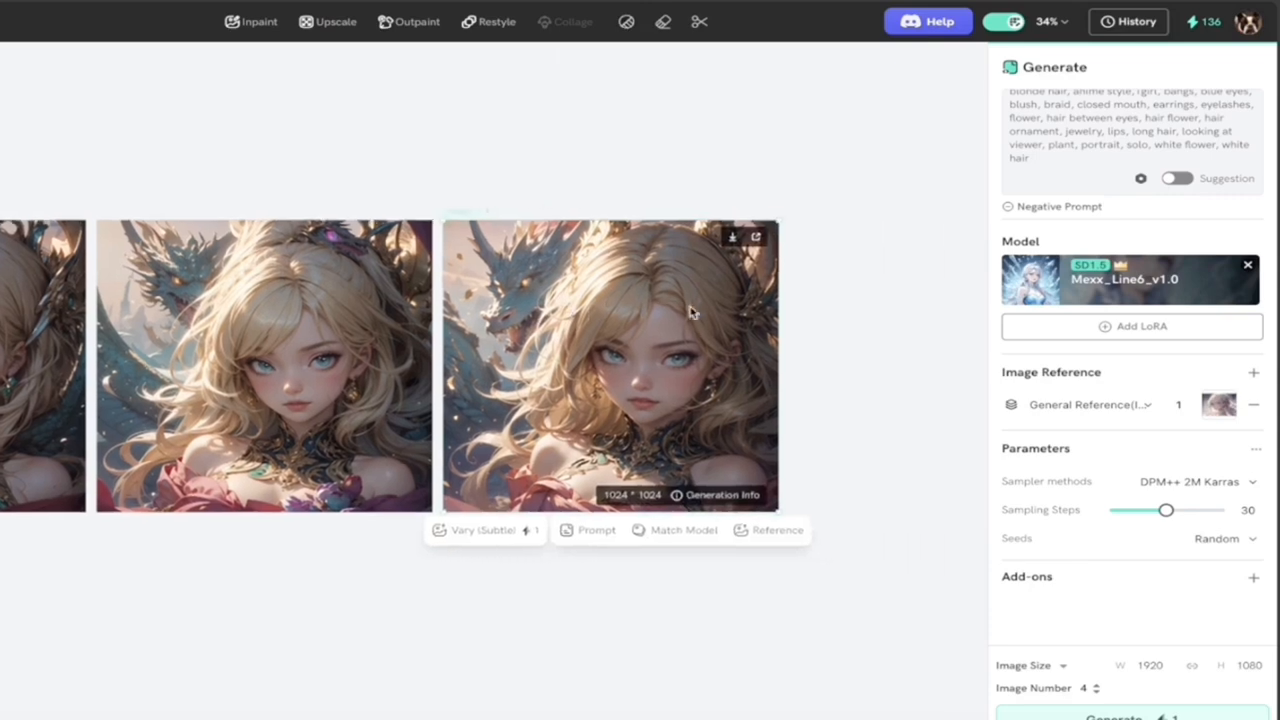
scroll(690, 312, "up", 4)
scroll(690, 312, "down", 2)
scroll(613, 322, "up", 2)
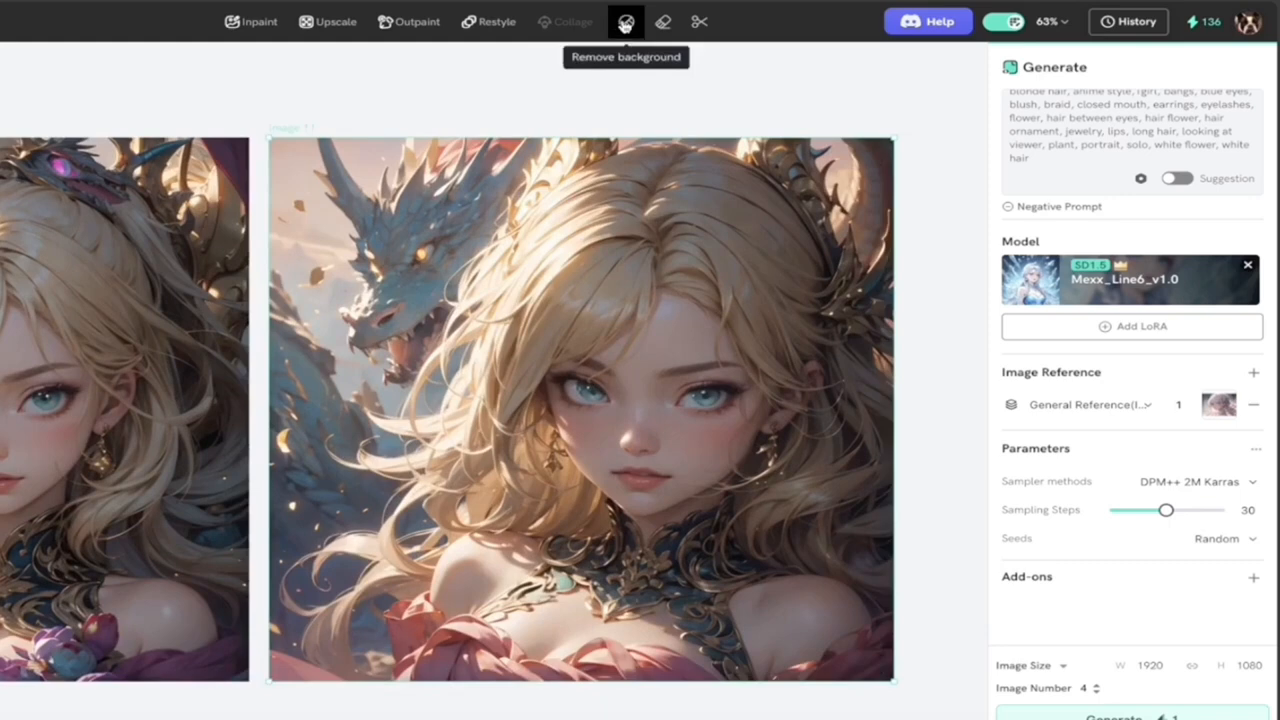
left_click(625, 22)
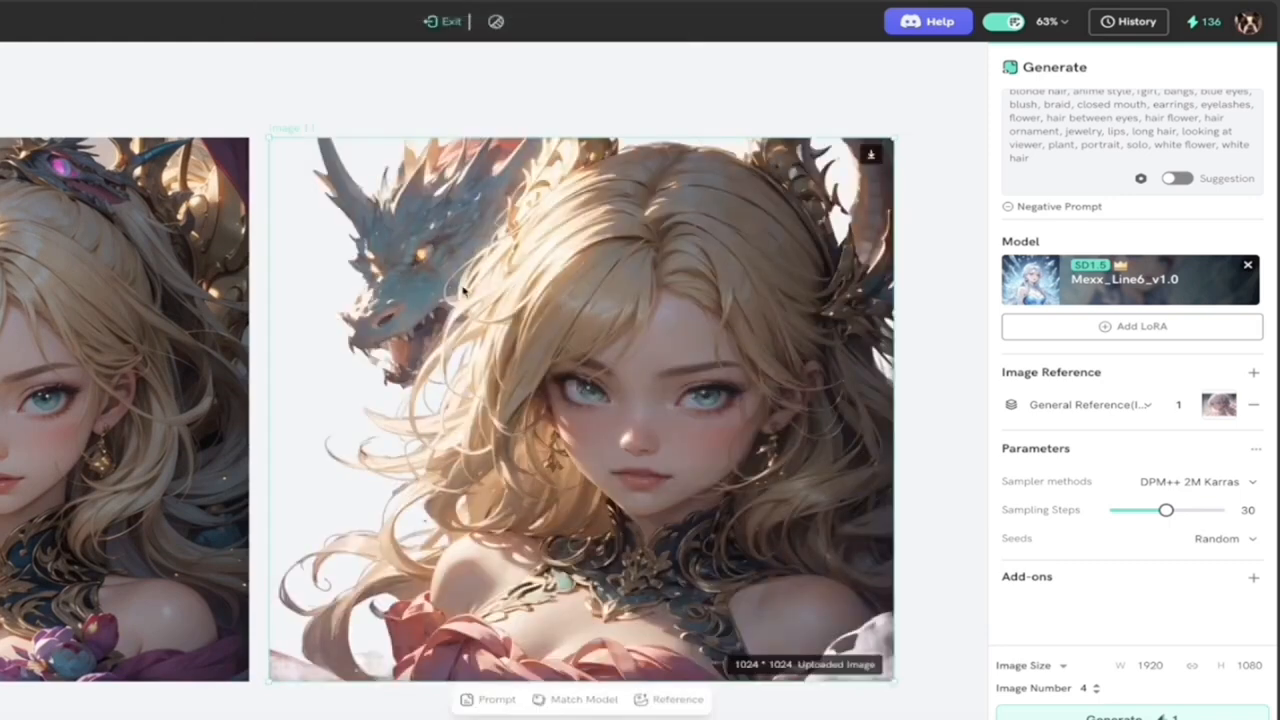
left_click(448, 21)
Step: Try Smart Remove on the neighbouring restyled portrait with a marquee across its lower strip, and exit the mode
scroll(686, 466, "down", 1)
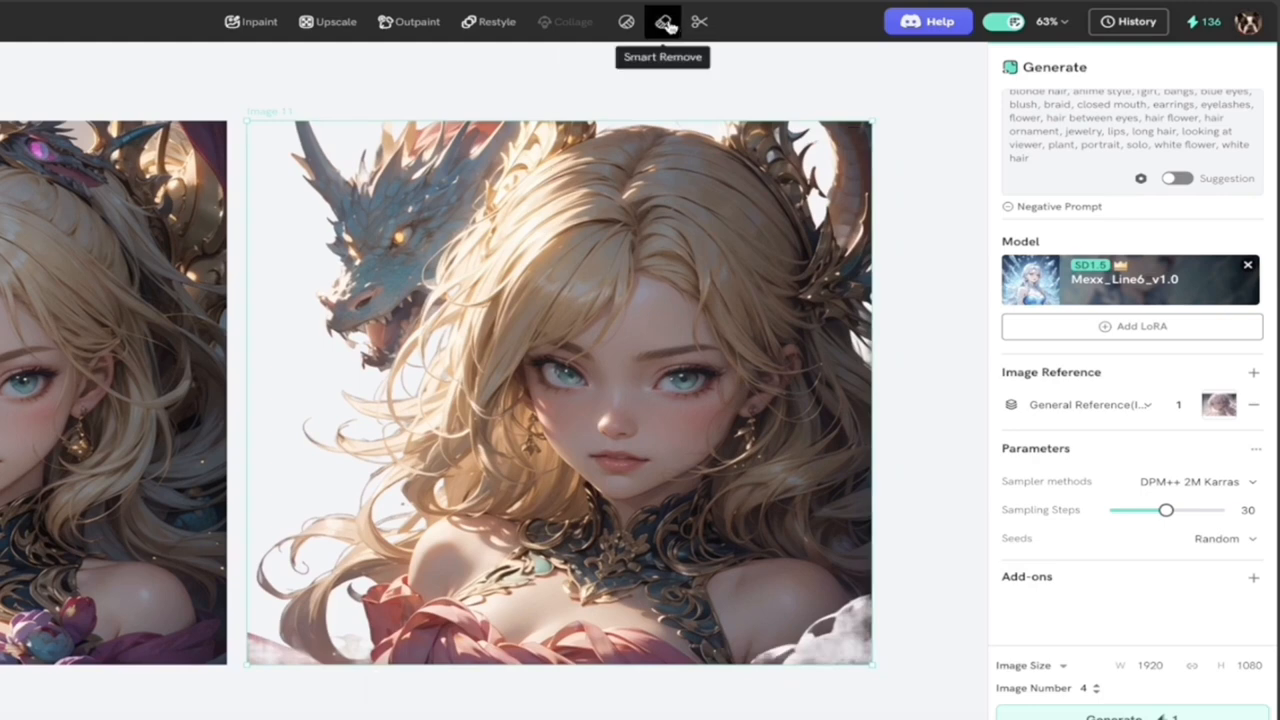
scroll(300, 314, "left", 5)
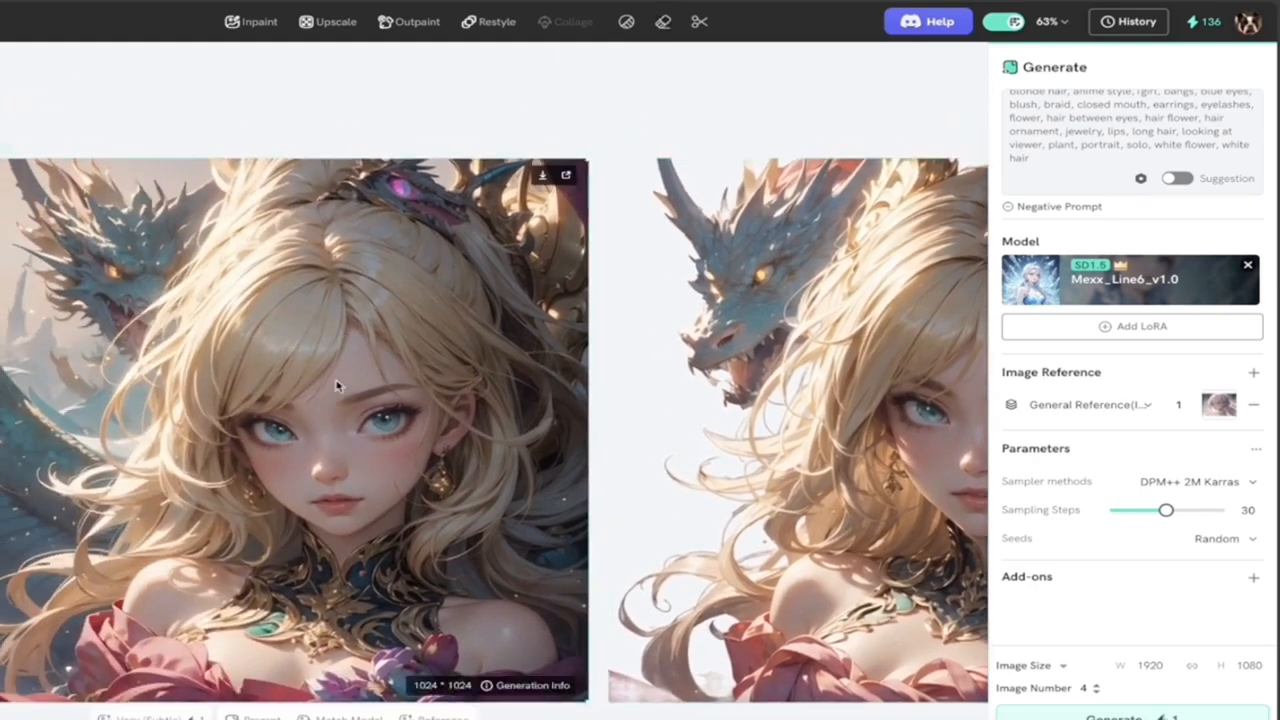
left_click(663, 22)
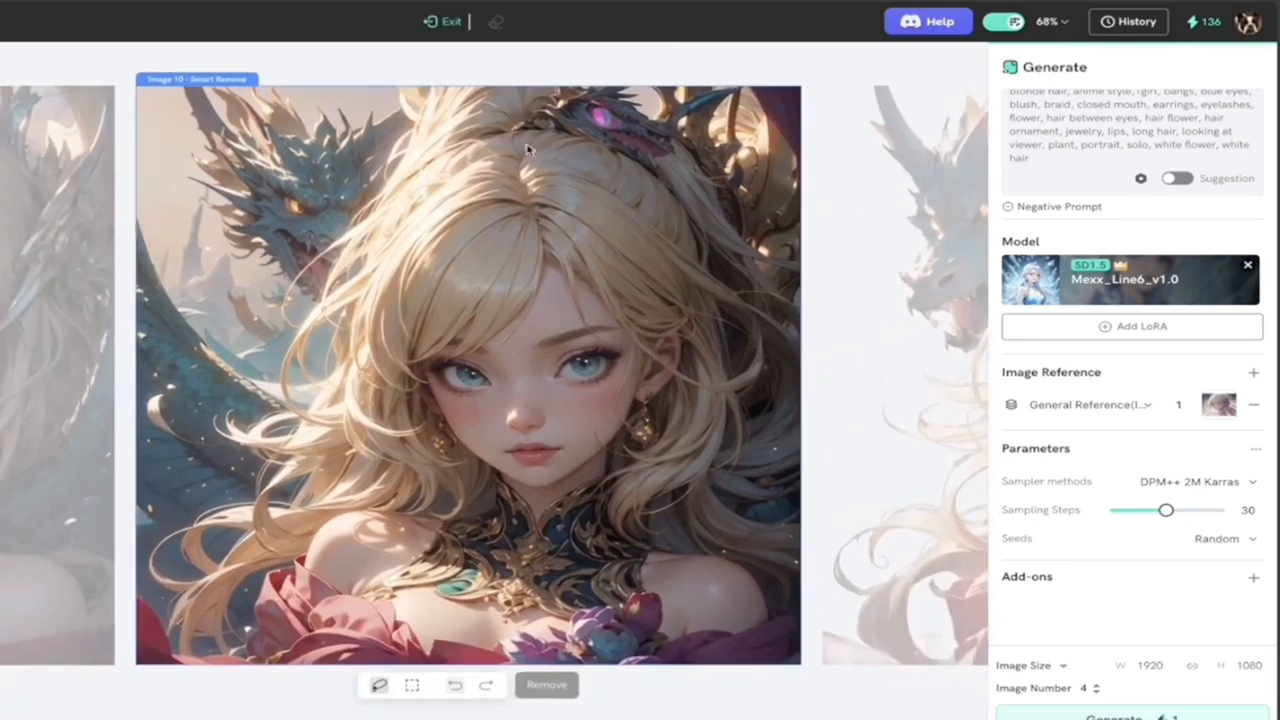
scroll(514, 267, "right", 1)
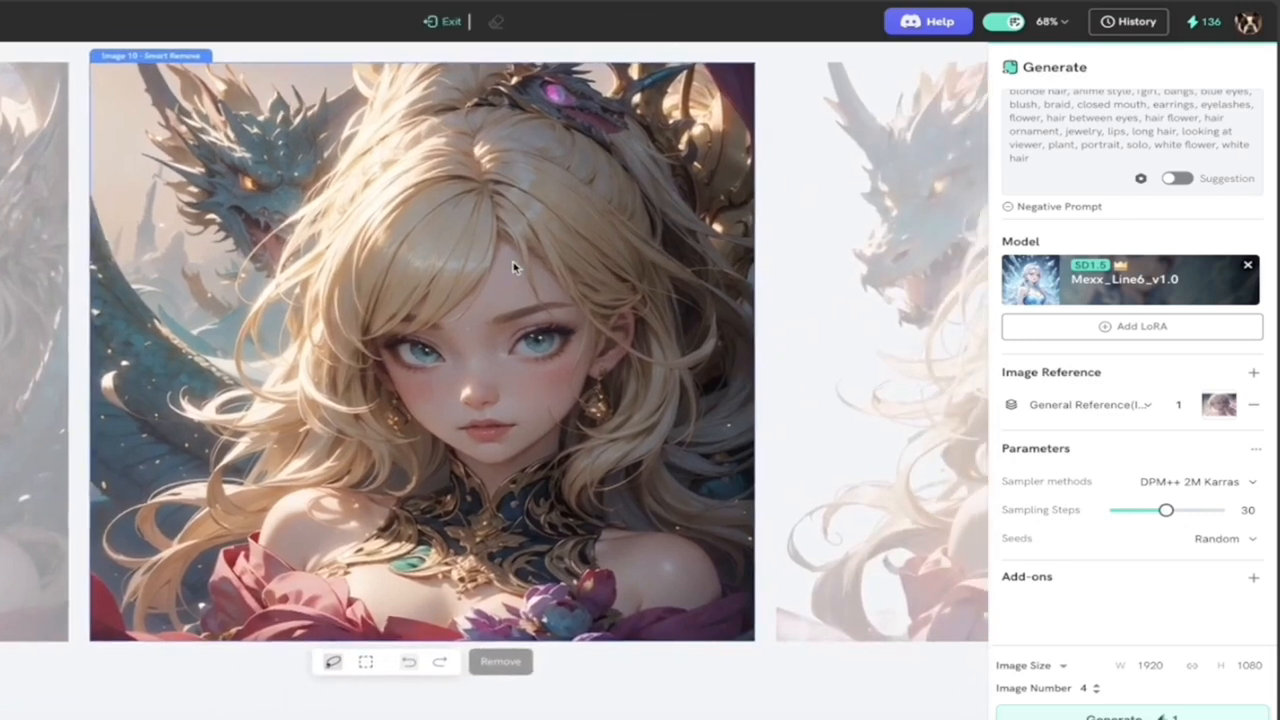
left_click(367, 667)
left_click_drag(80, 517, 765, 664)
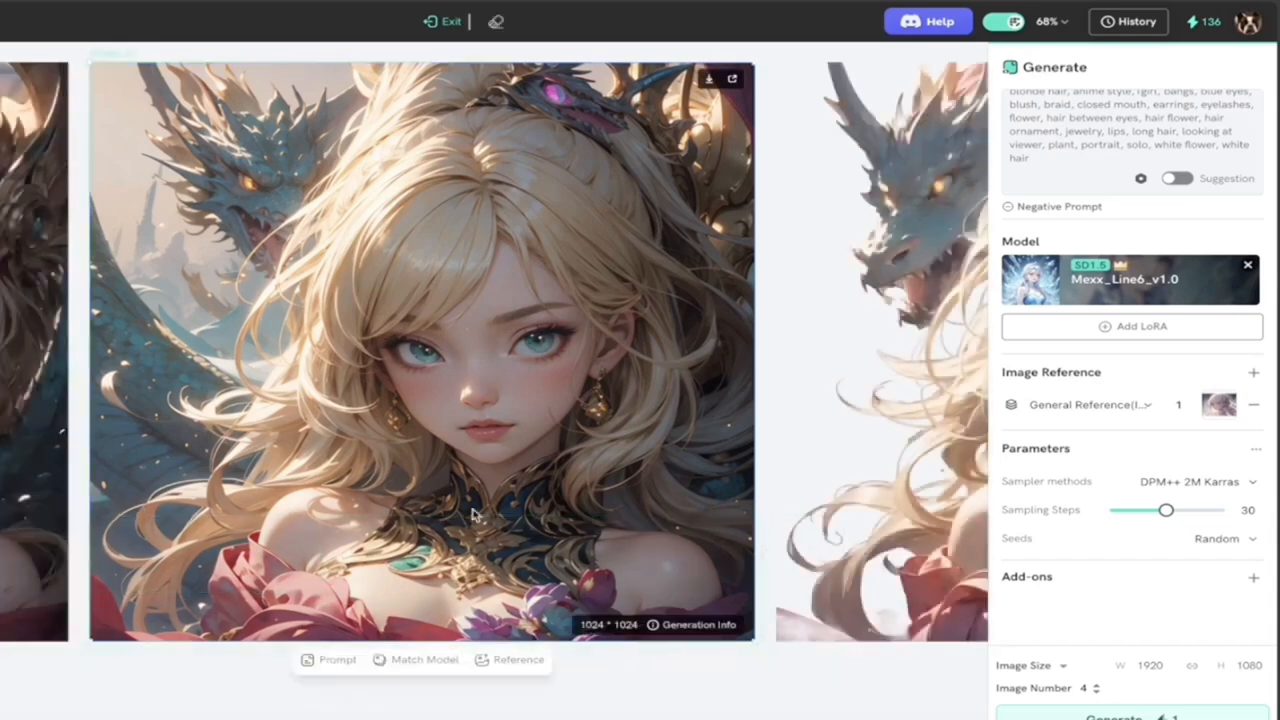
left_click(450, 21)
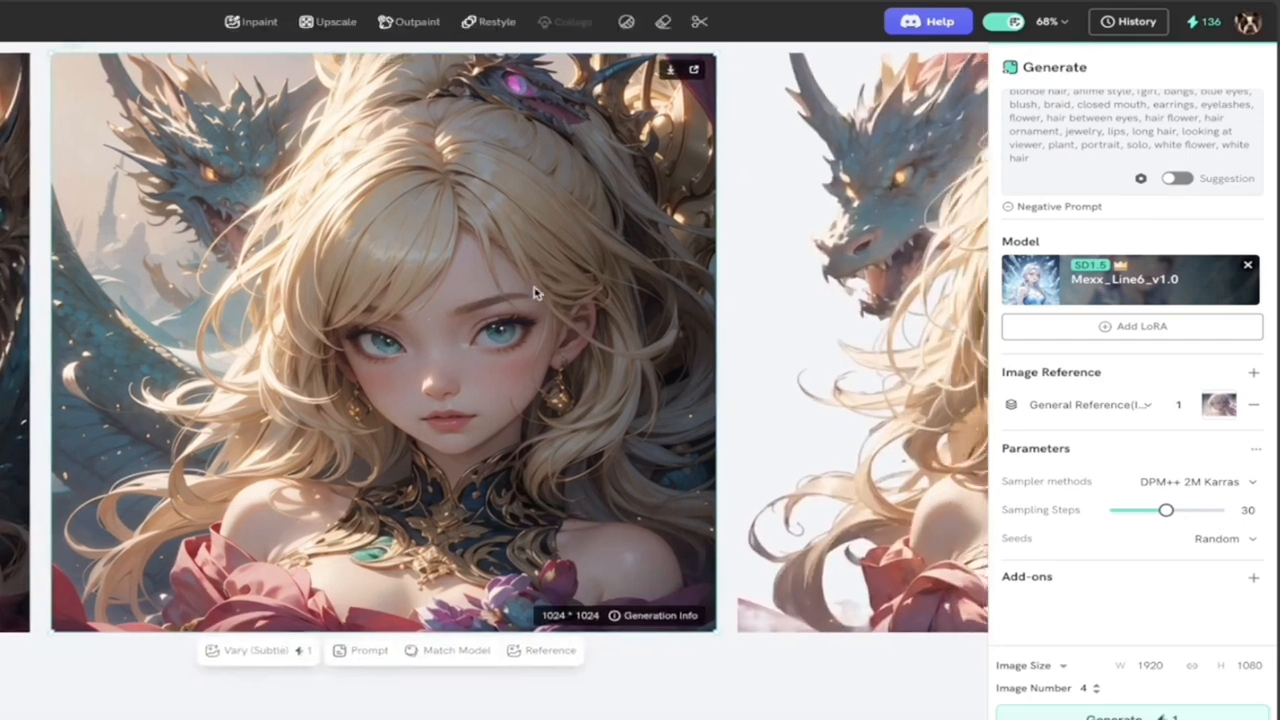
Step: Crop the lower part off the same portrait to about 1024 by 749 pixels, and exit Crop mode
left_click(702, 25)
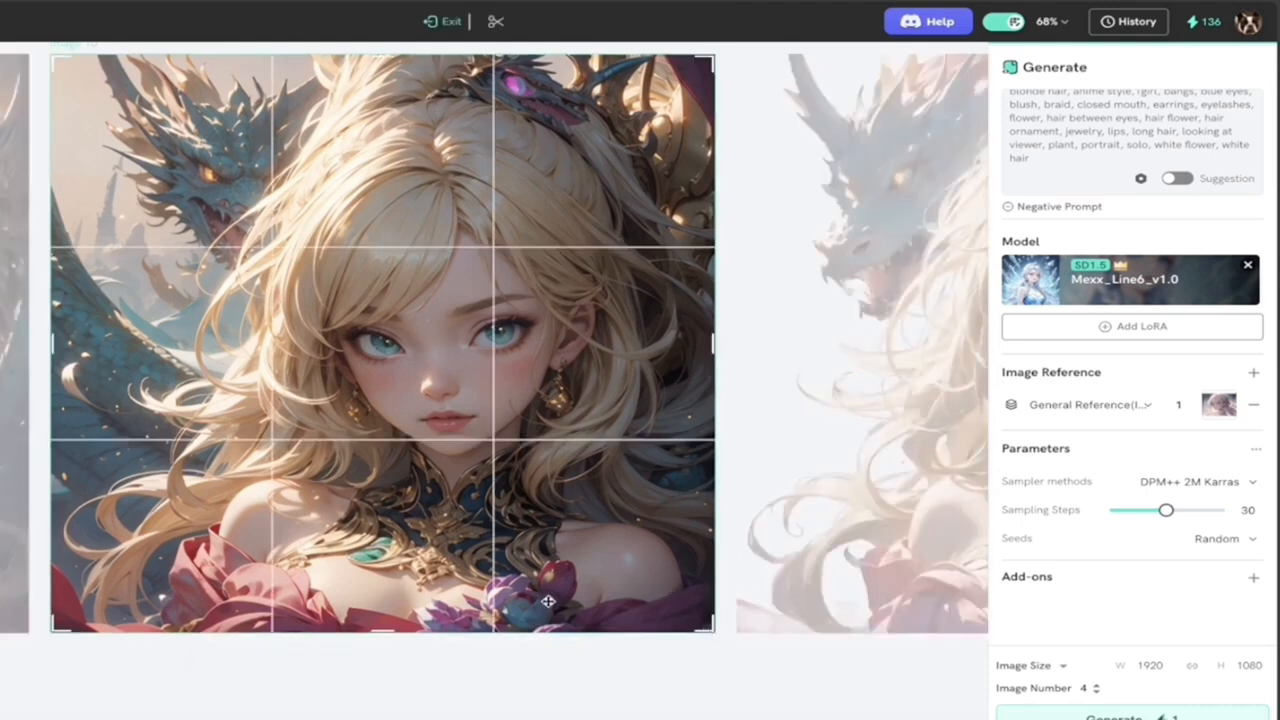
left_click_drag(383, 629, 393, 474)
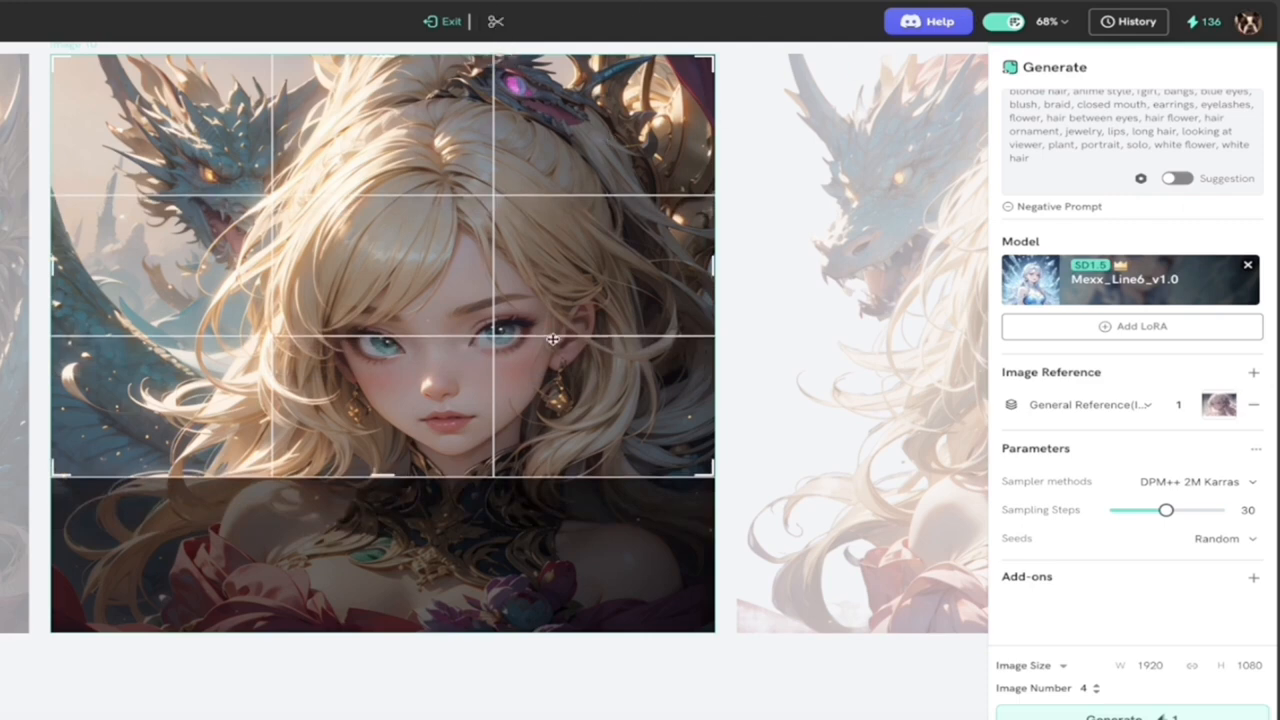
left_click(436, 21)
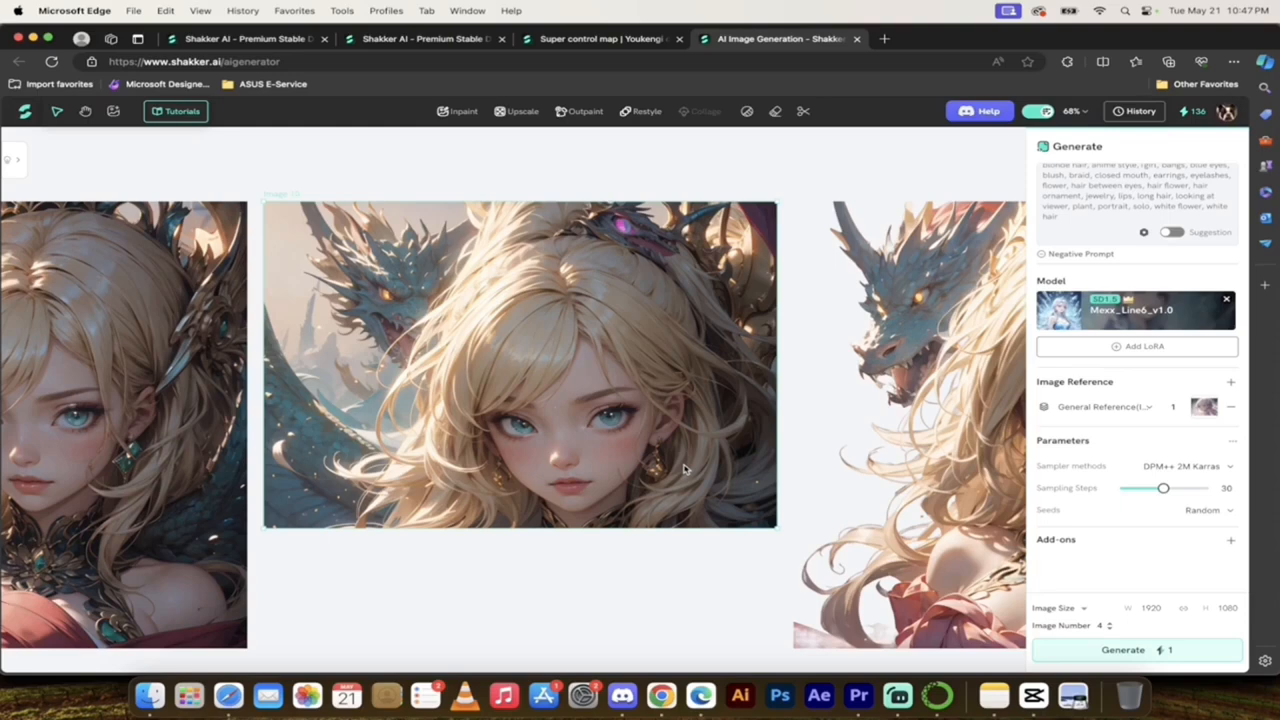
Step: Review the cropped portrait up close and beside the other restyled images on the canvas
mouse_move(697, 468)
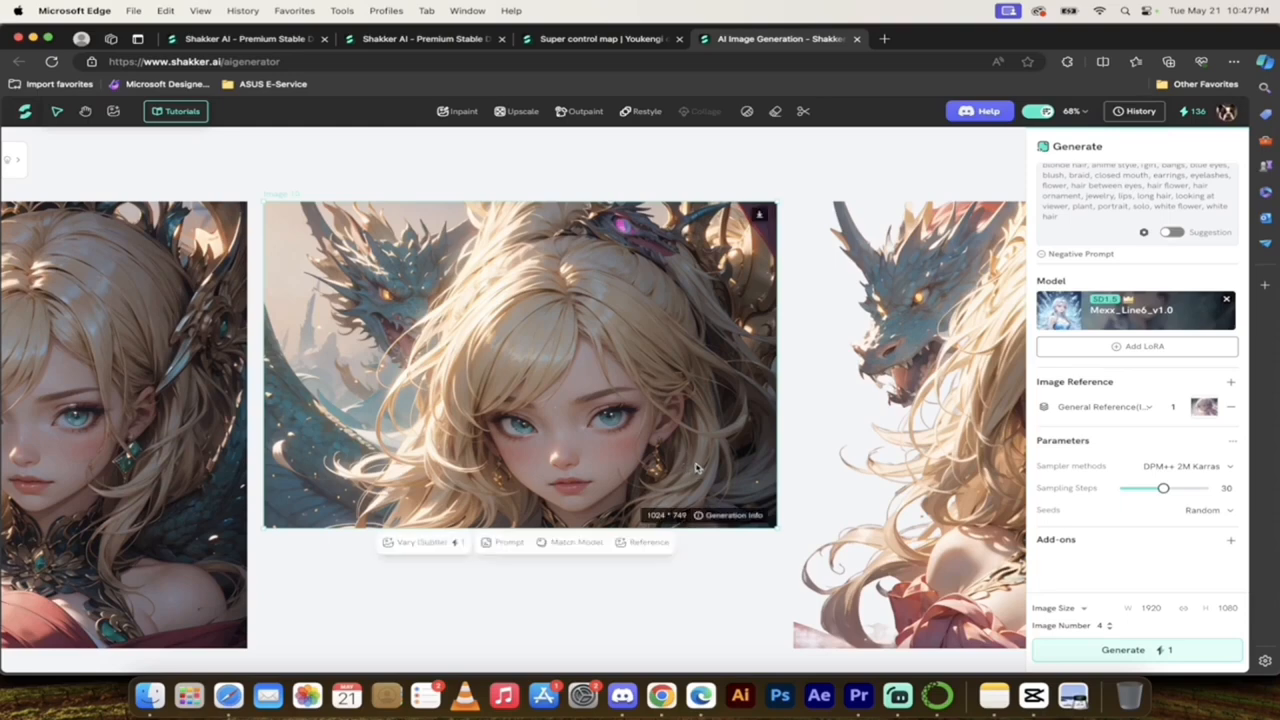
scroll(697, 468, "left", 2)
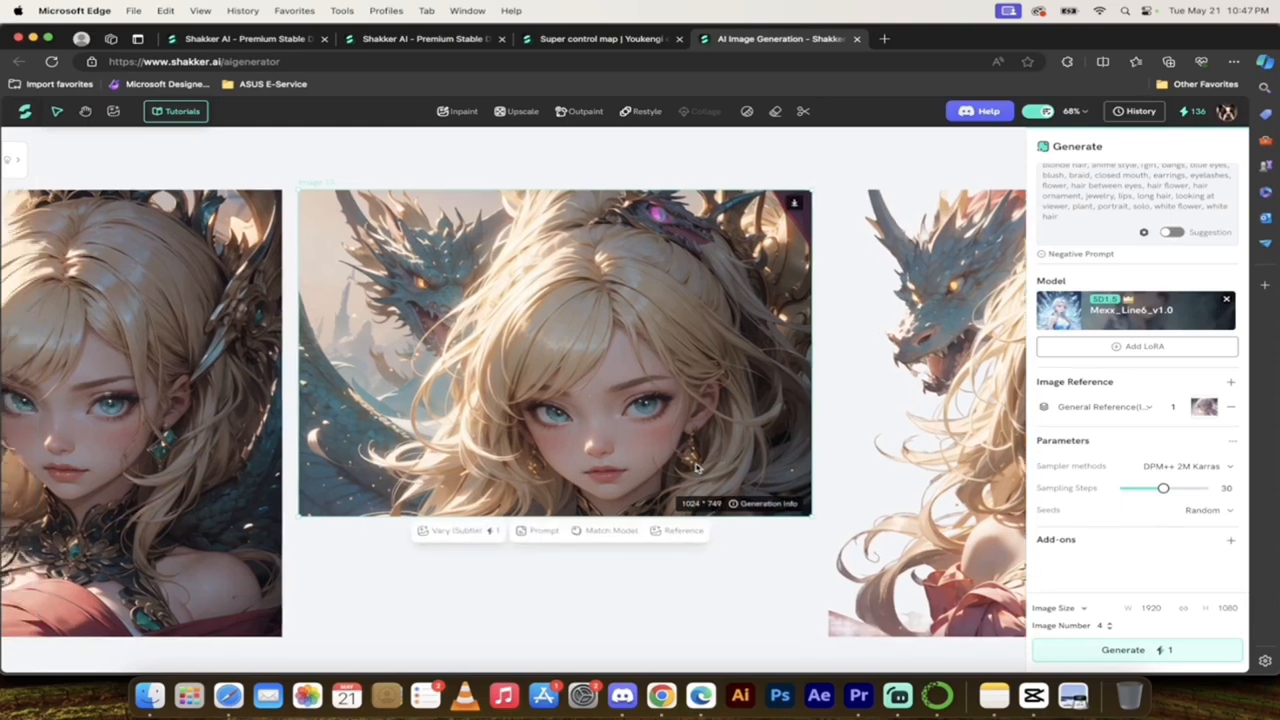
scroll(636, 443, "down", 5)
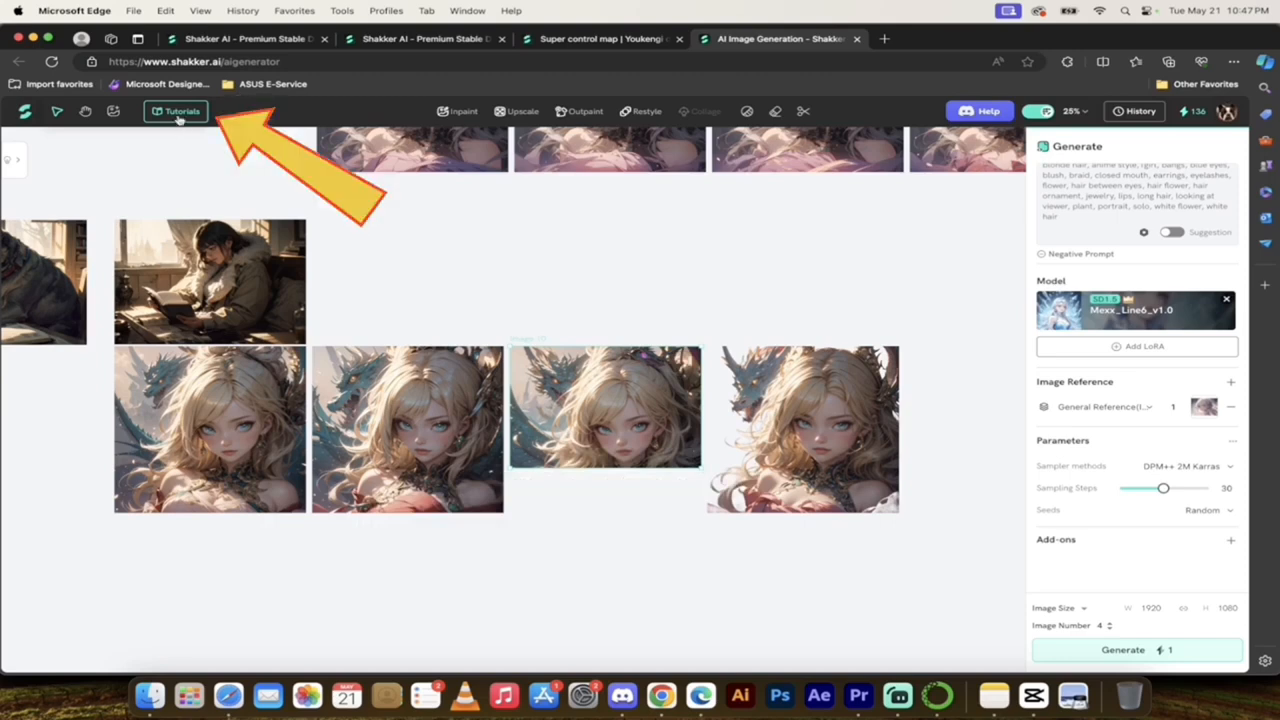
scroll(450, 340, "down", 2)
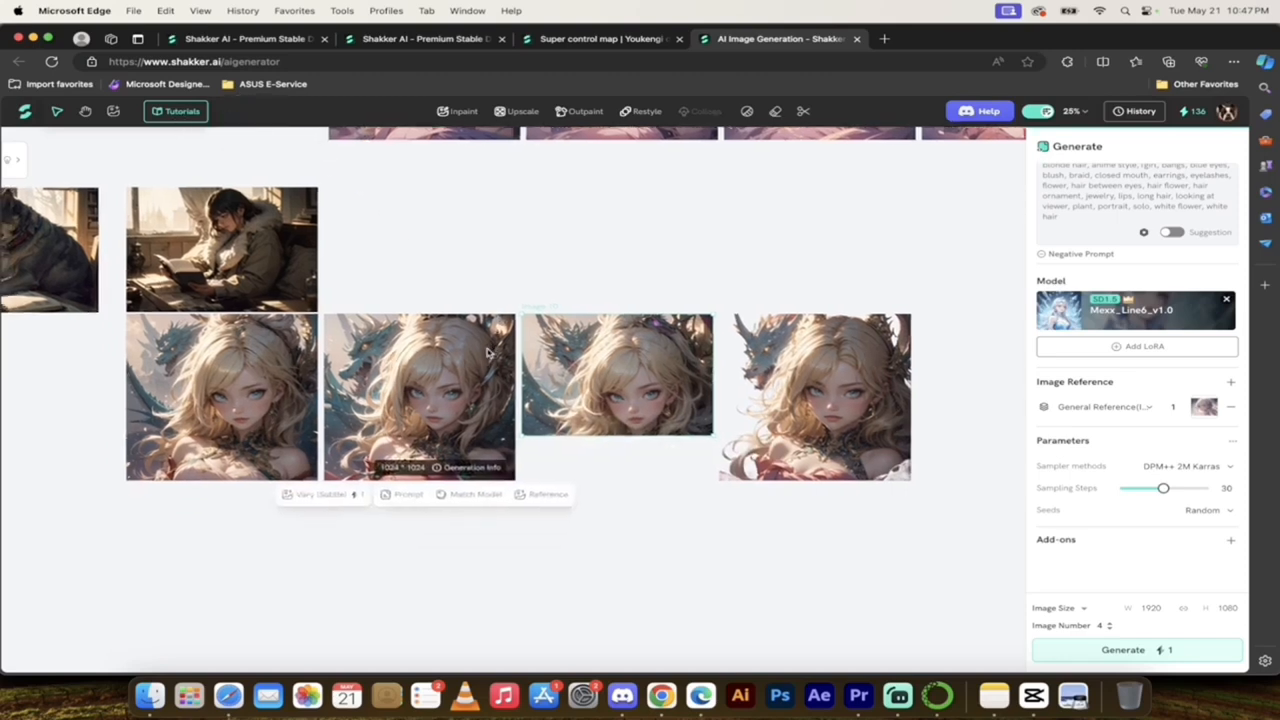